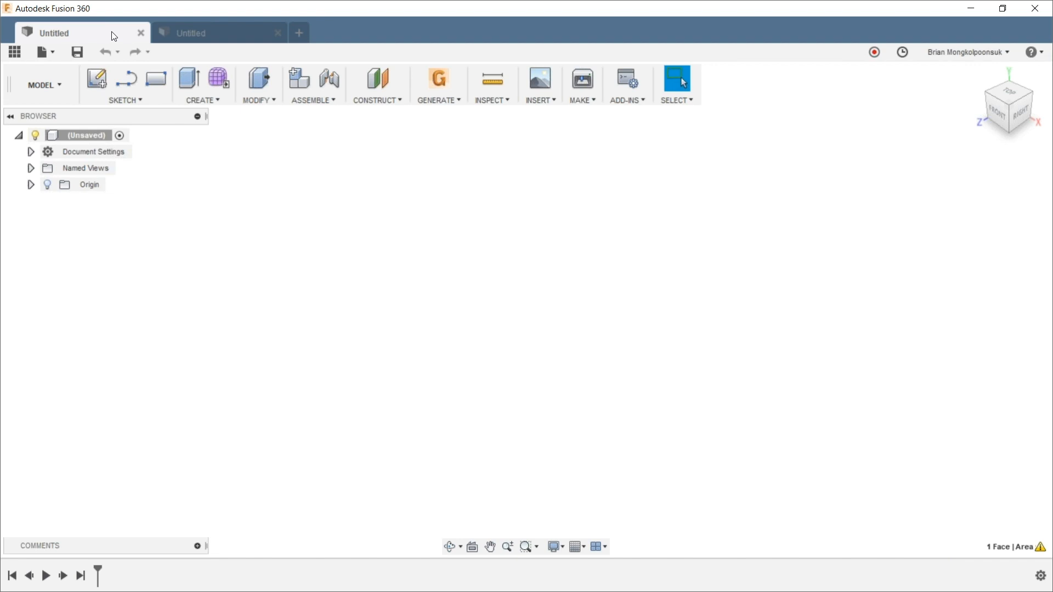
Sketch a 2 in by 2 in rectangle from the origin on the front plane
left_click(166, 80)
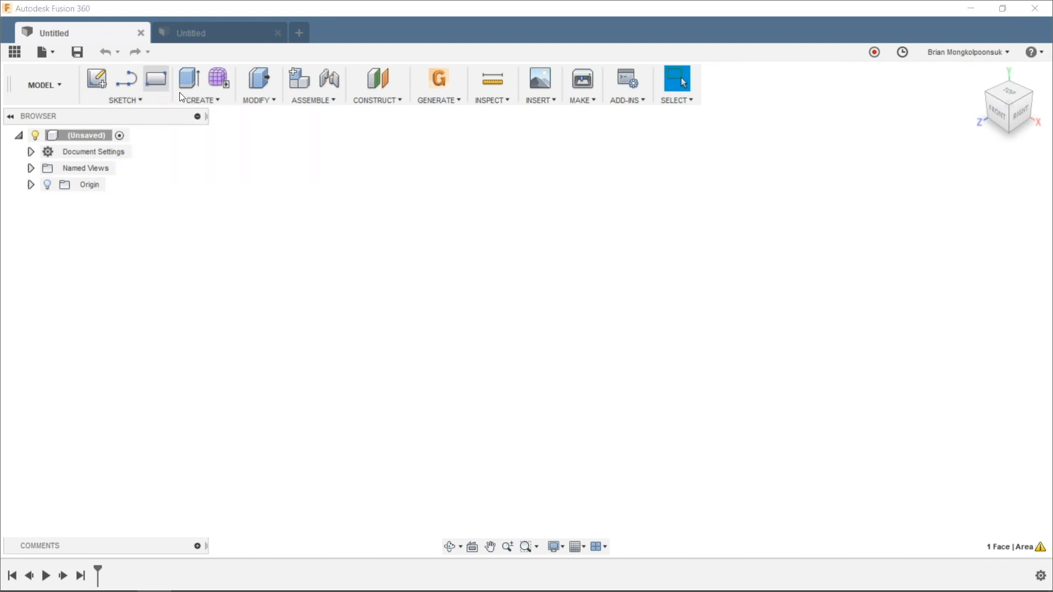
left_click(496, 244)
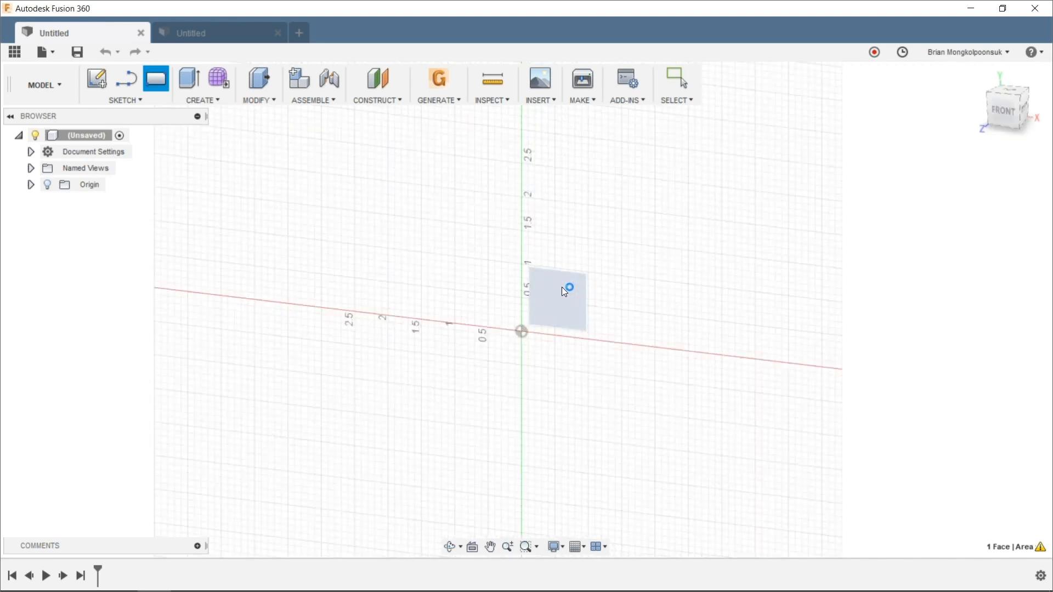
left_click(516, 356)
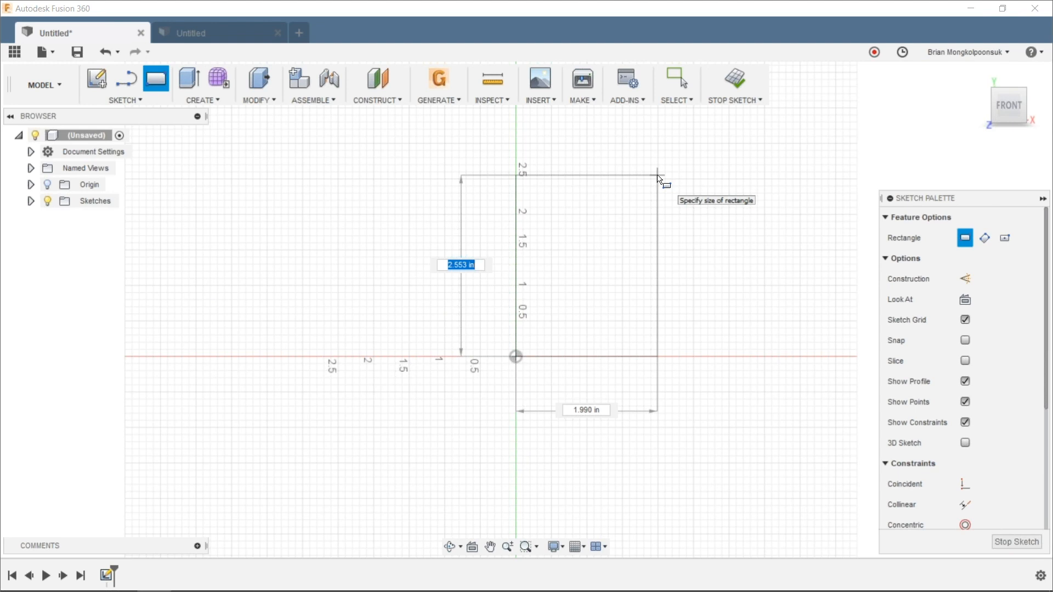
type("2")
key("Tab")
type("2")
key("Tab")
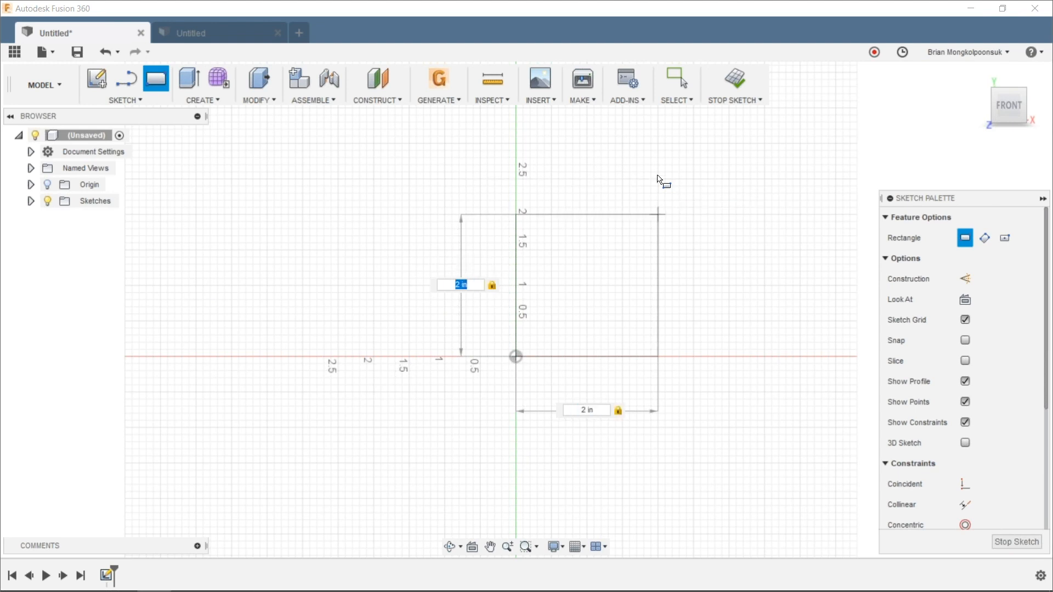
key("Return")
Extrude the square profile 0.40 in as a new body
key("e")
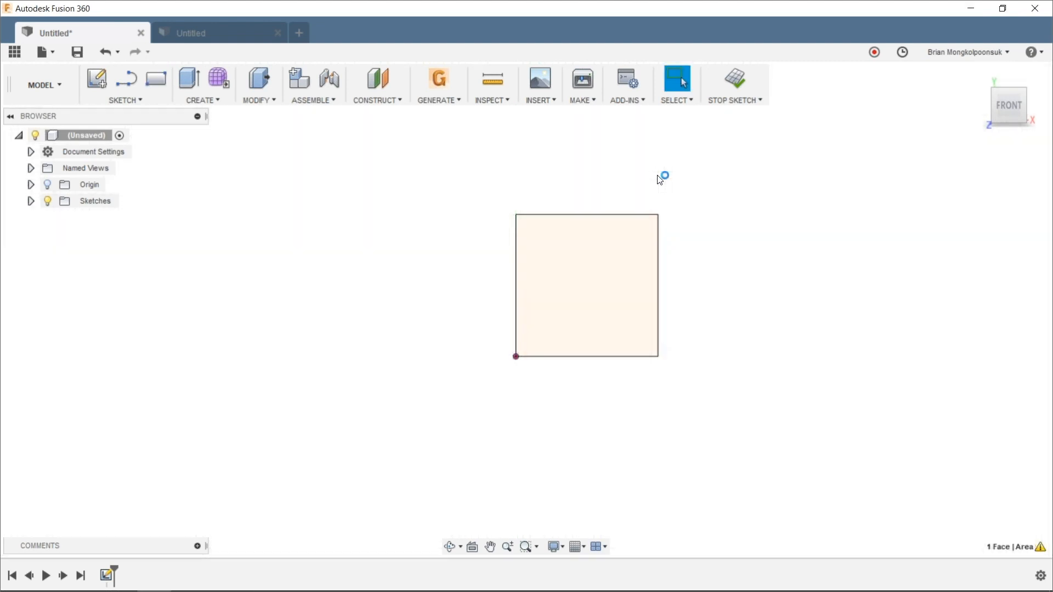
left_click(586, 276)
left_click_drag(564, 287, 545, 291)
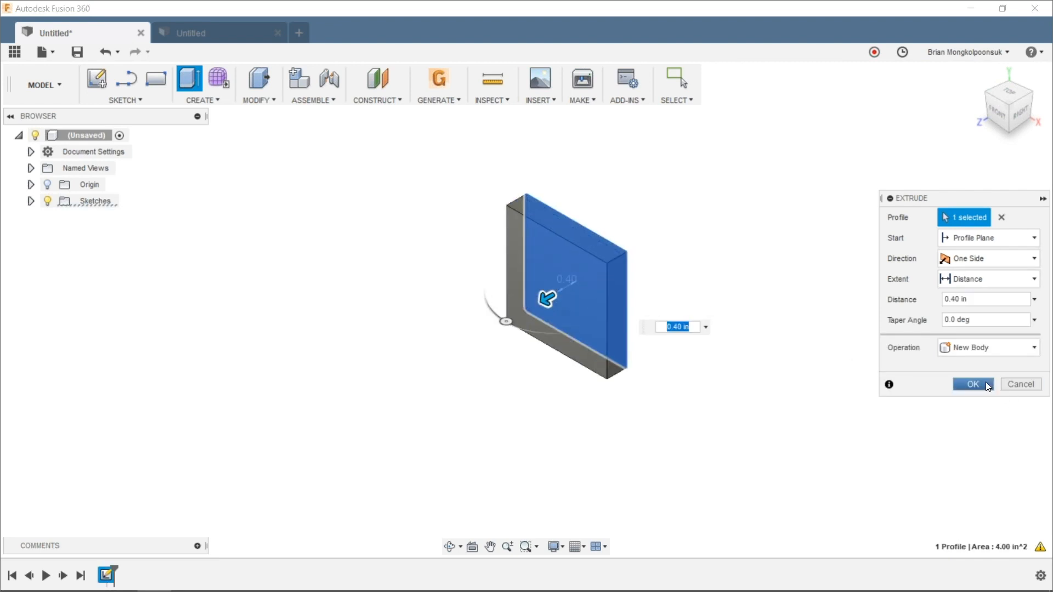
left_click(988, 383)
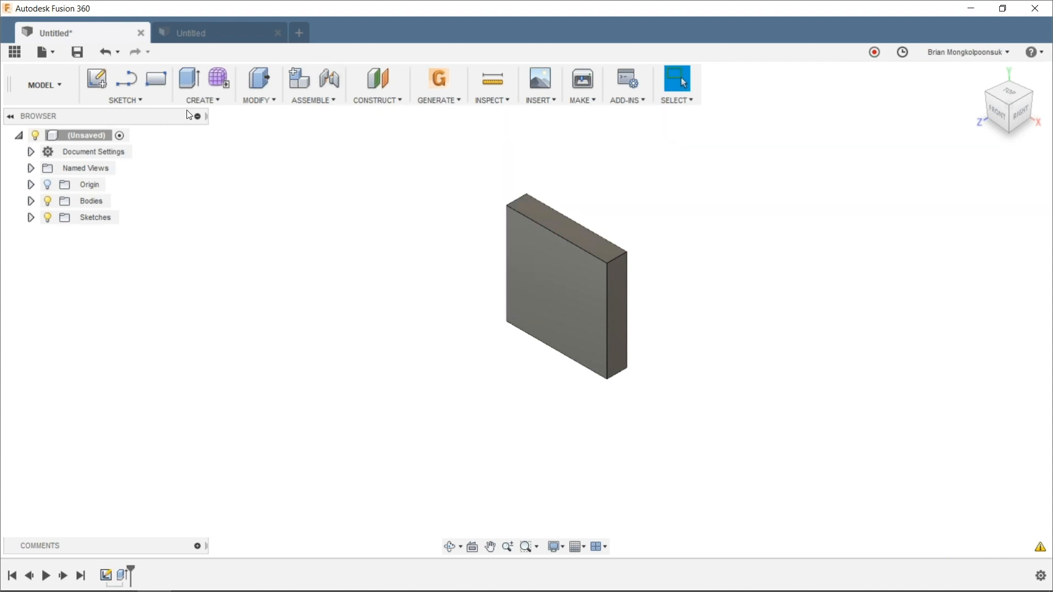
Sketch a rectangle on the block's front face, from its upper-left corner to its lower-right corner
left_click(158, 82)
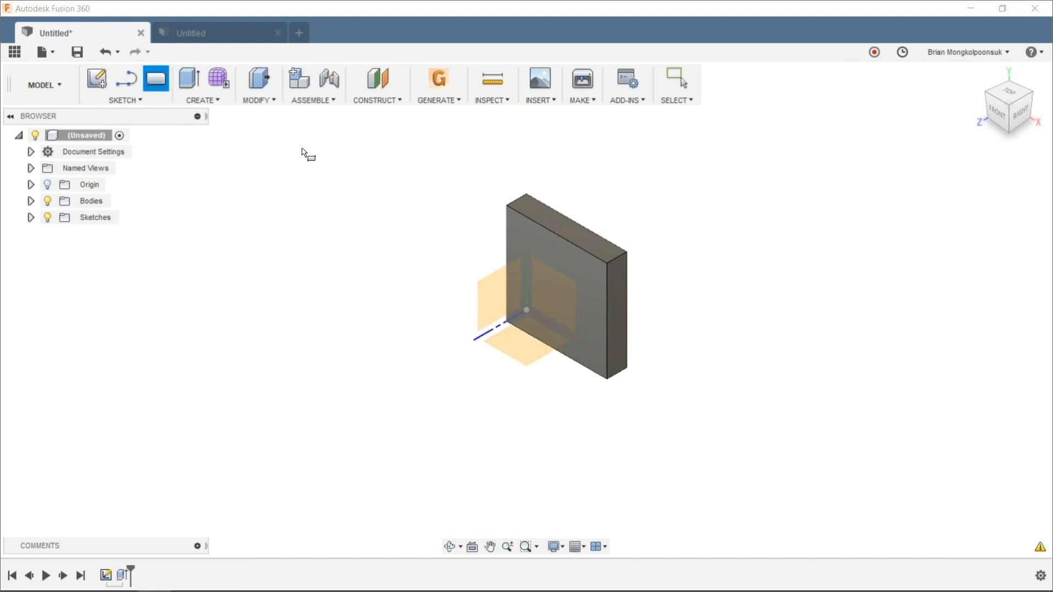
left_click(556, 279)
left_click(475, 276)
left_click(617, 426)
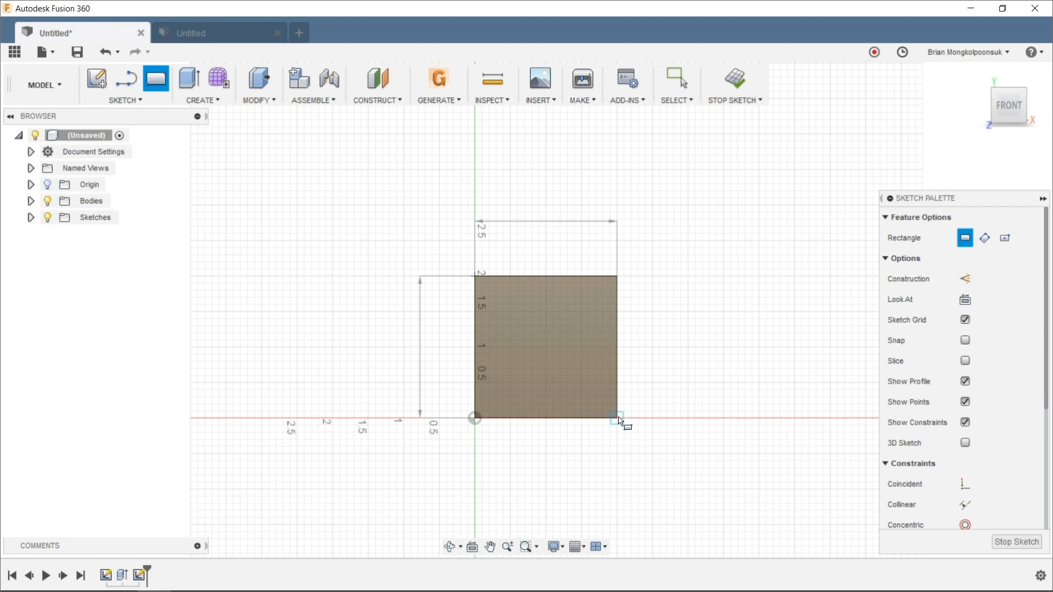
Extrude the new rectangle 0.40 in outward from the block as a new component
key("e")
left_click(561, 309)
left_click_drag(549, 305, 528, 317)
left_click(949, 346)
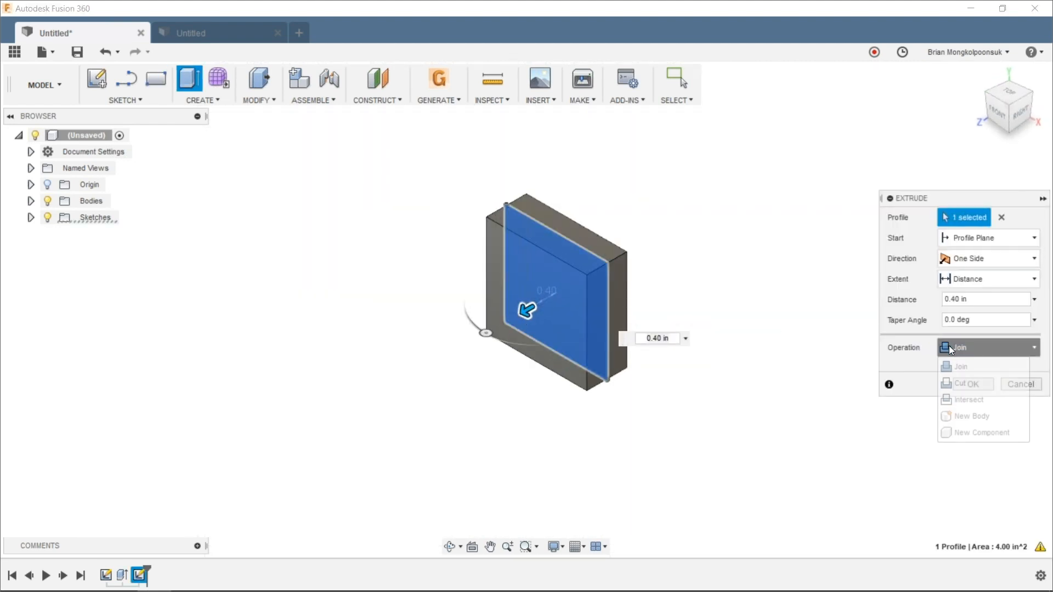
left_click(974, 432)
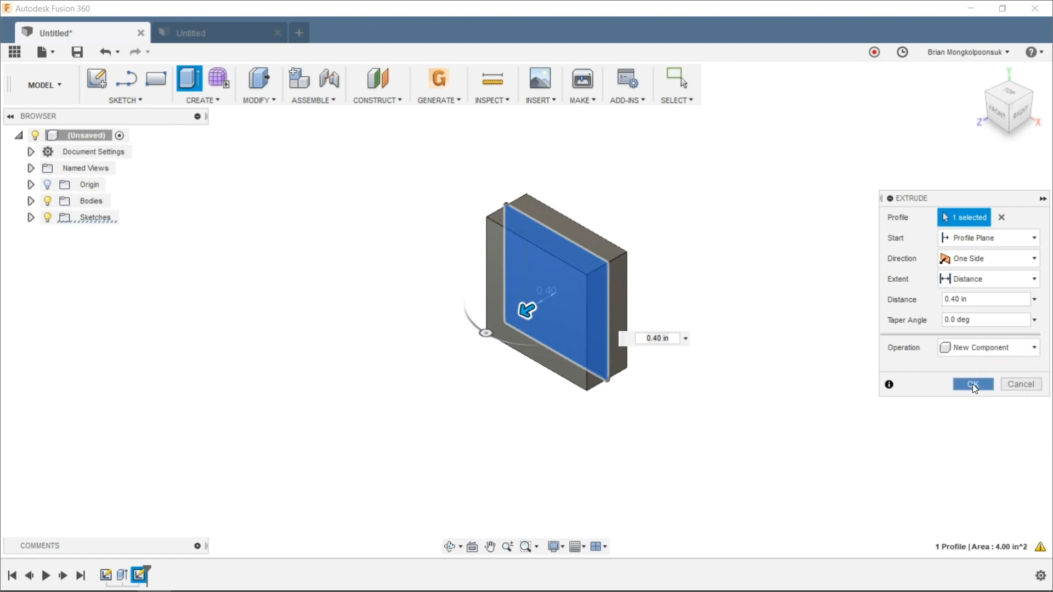
left_click(973, 384)
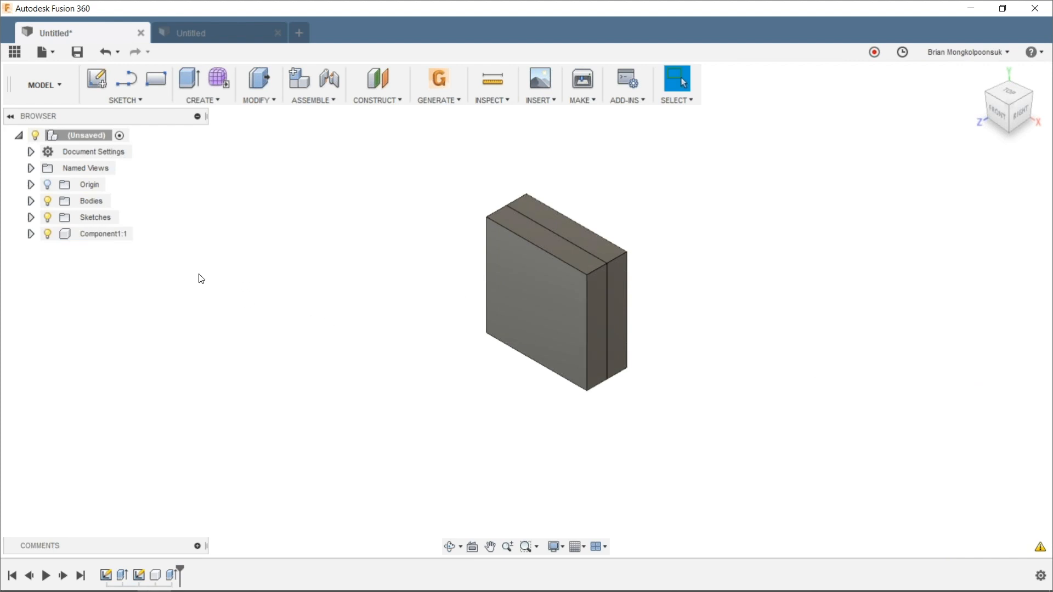
Examine where the second sketch is stored in the design tree compared with the new component's body
left_click(31, 234)
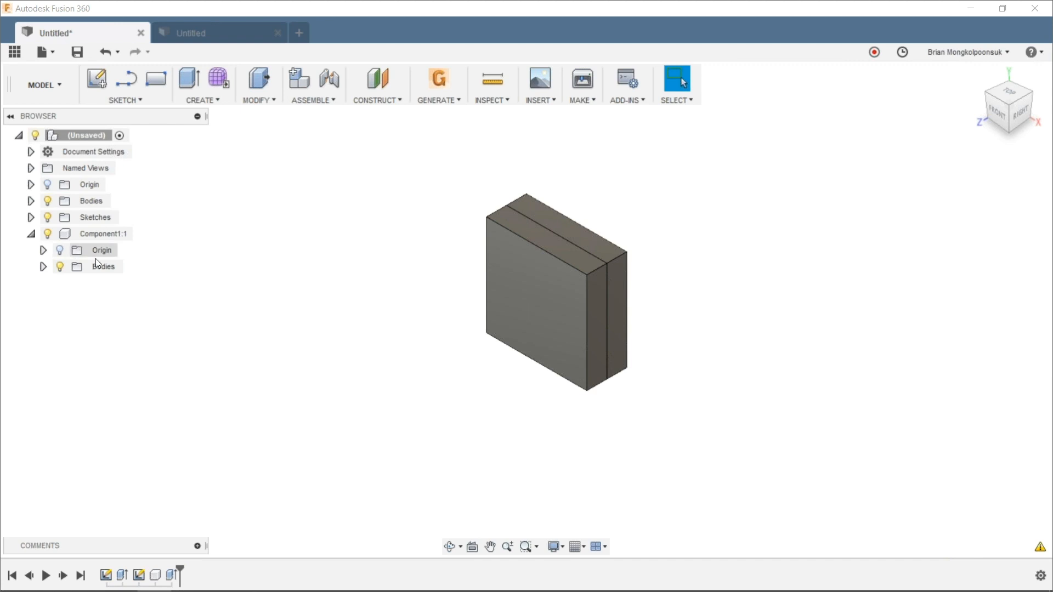
left_click(30, 217)
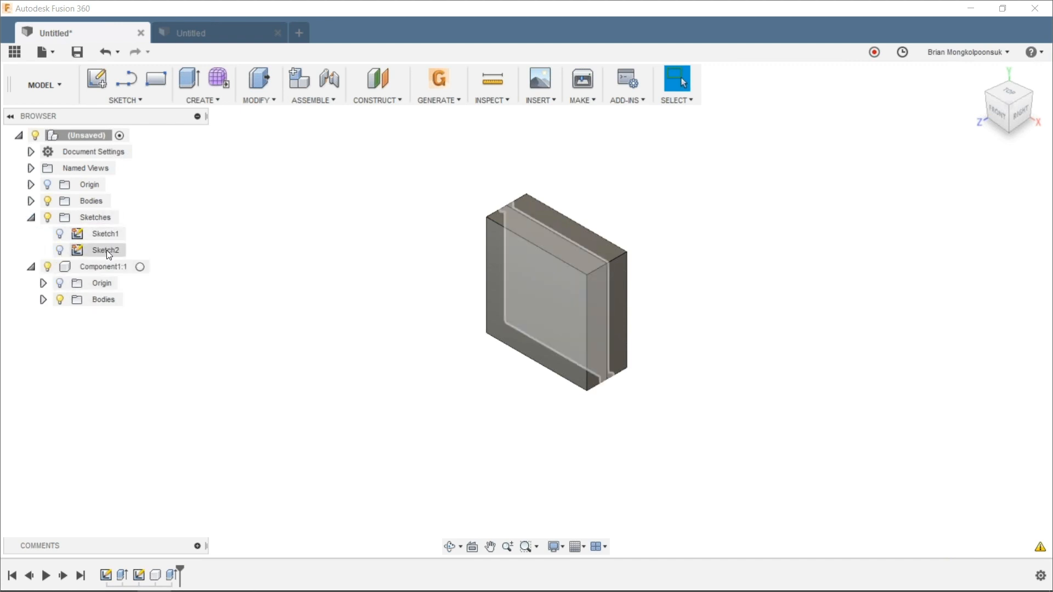
left_click(88, 137)
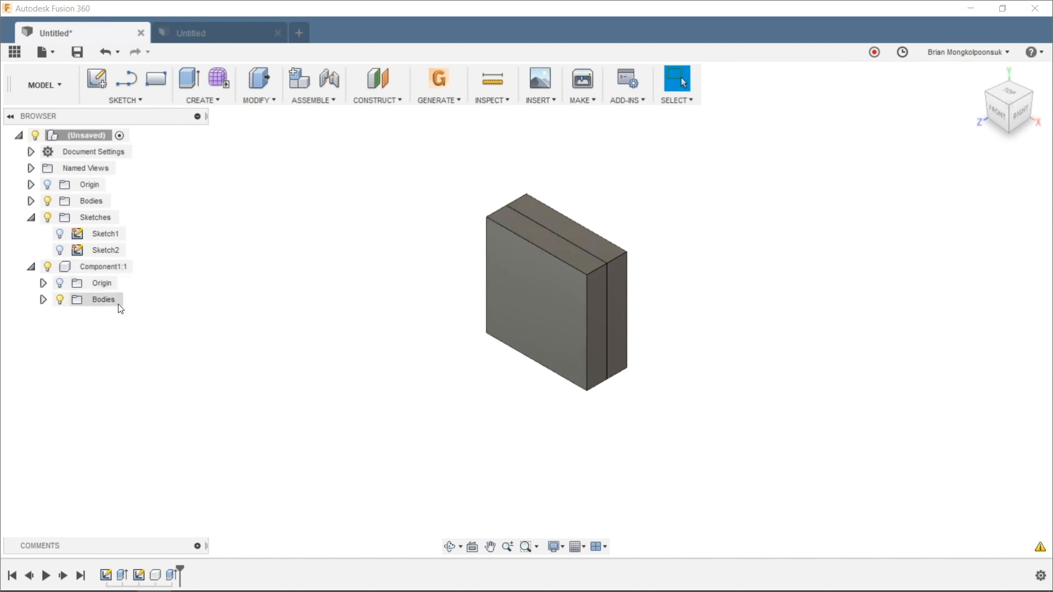
left_click_drag(96, 252, 99, 309)
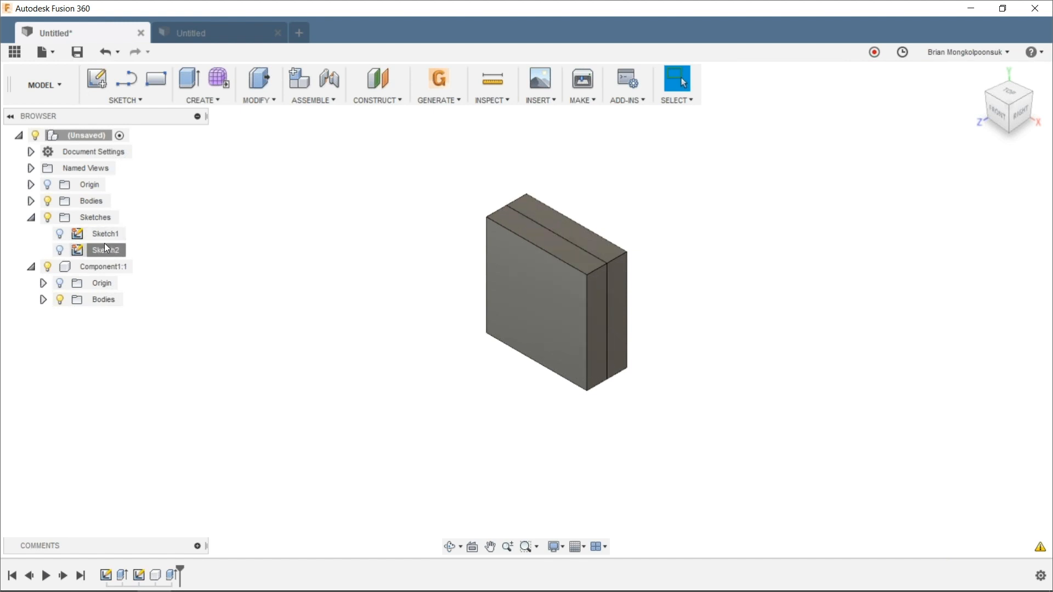
left_click(178, 286)
left_click(31, 218)
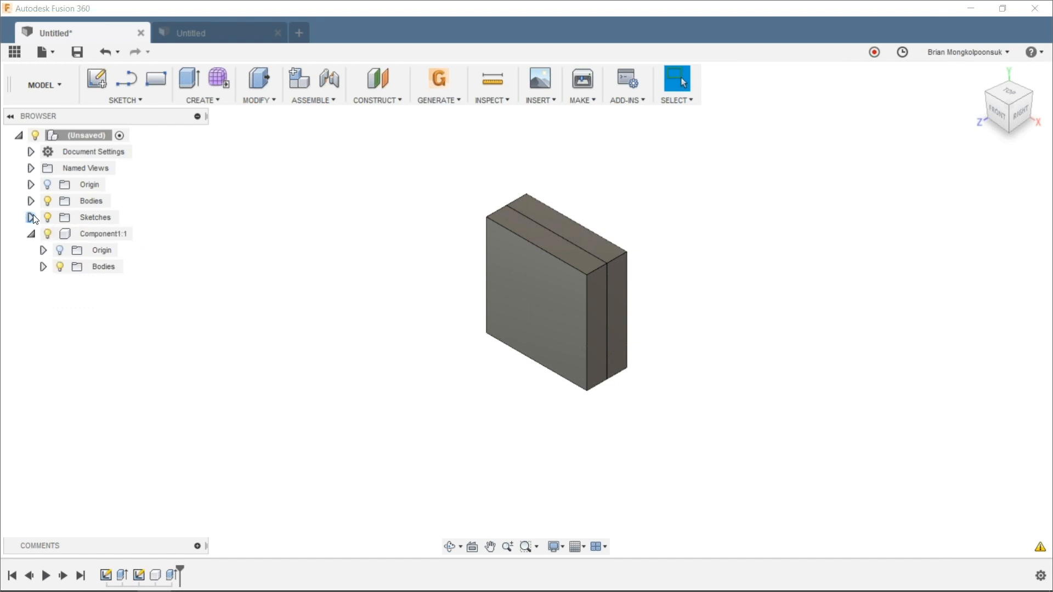
left_click(31, 218)
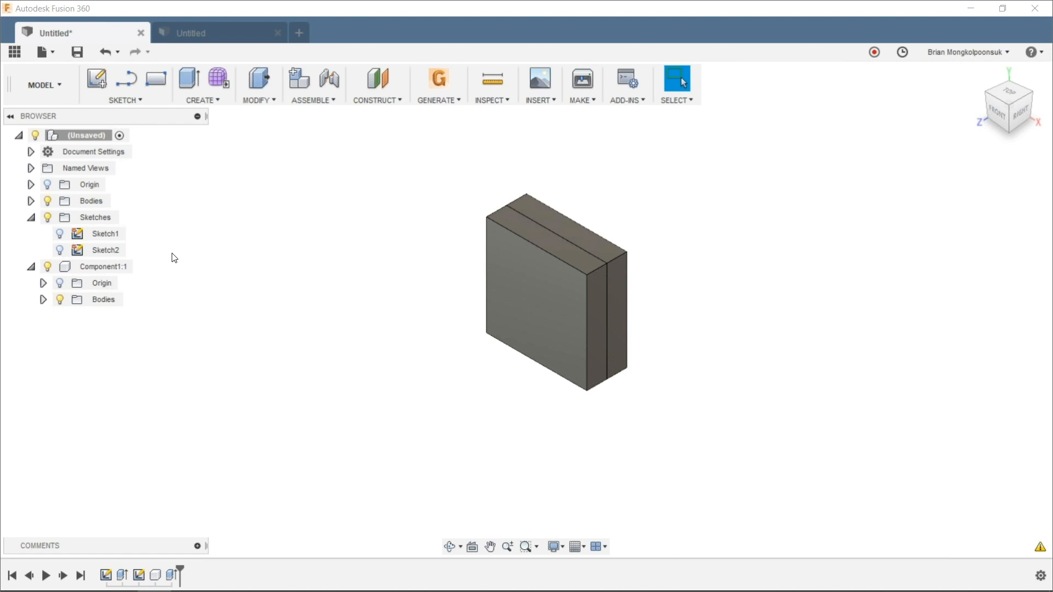
right_click(123, 268)
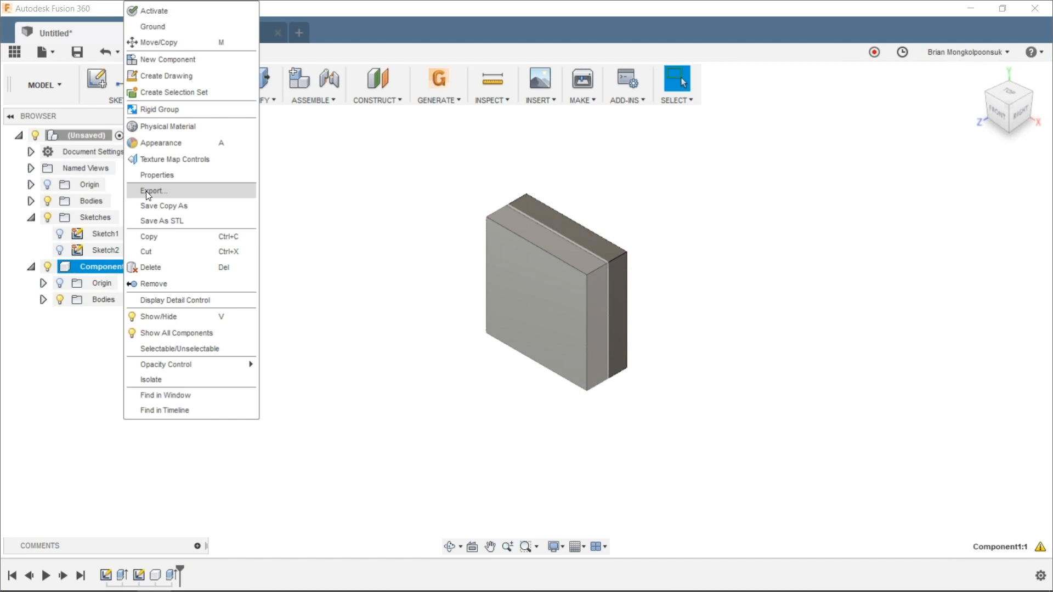
left_click(108, 326)
left_click(43, 301)
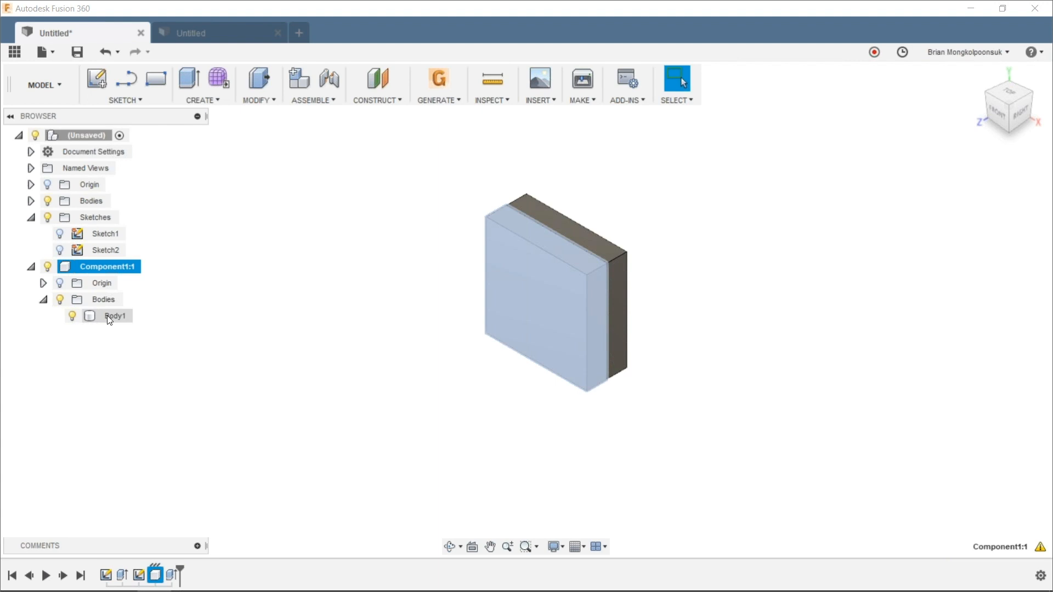
left_click(44, 300)
left_click(176, 300)
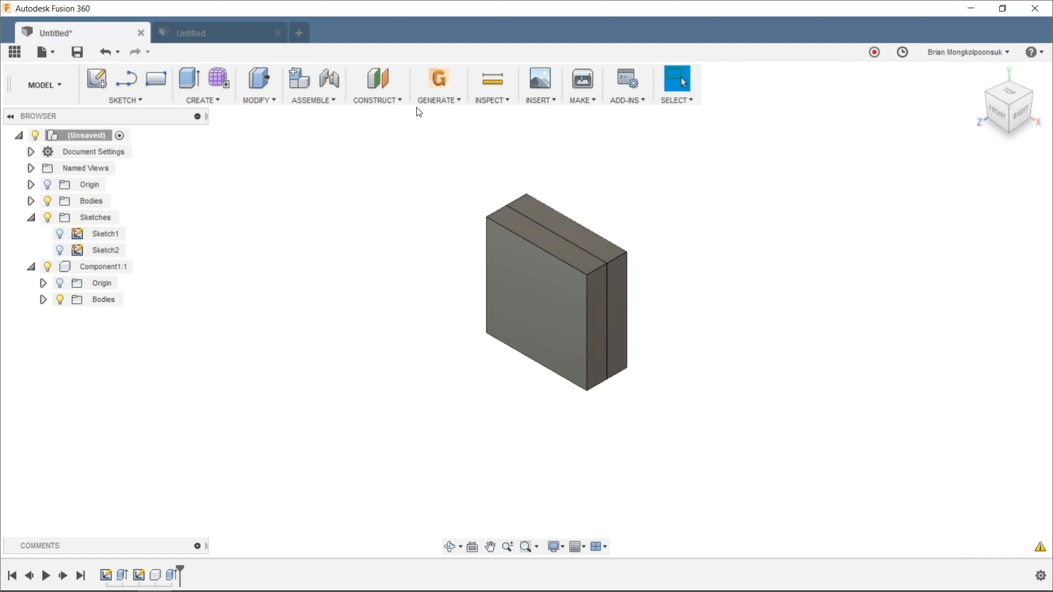
Turn on component color cycling and check which component the second sketch belongs to in the timeline
left_click(479, 105)
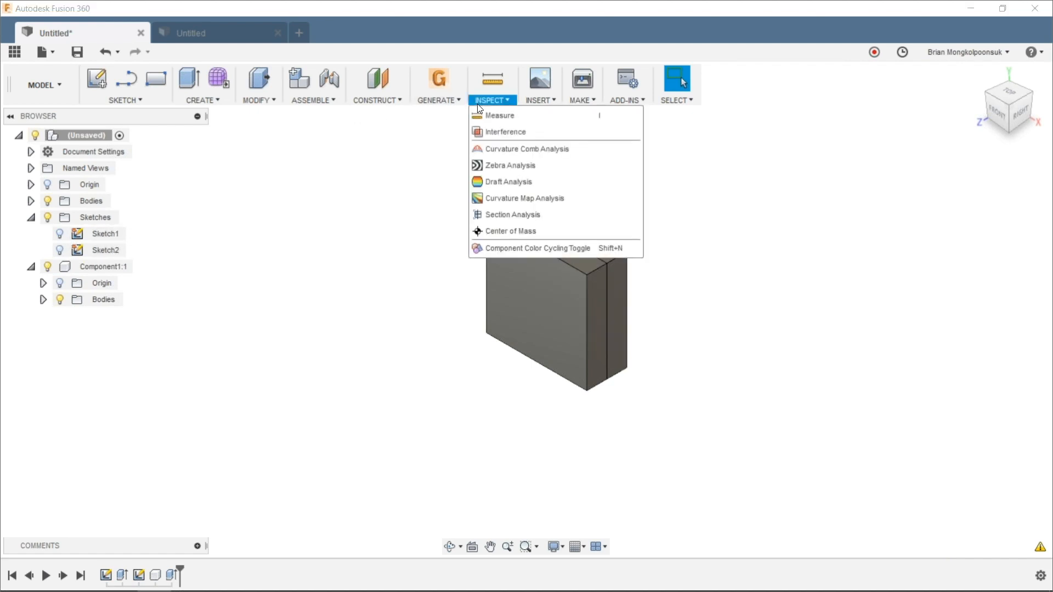
left_click(497, 250)
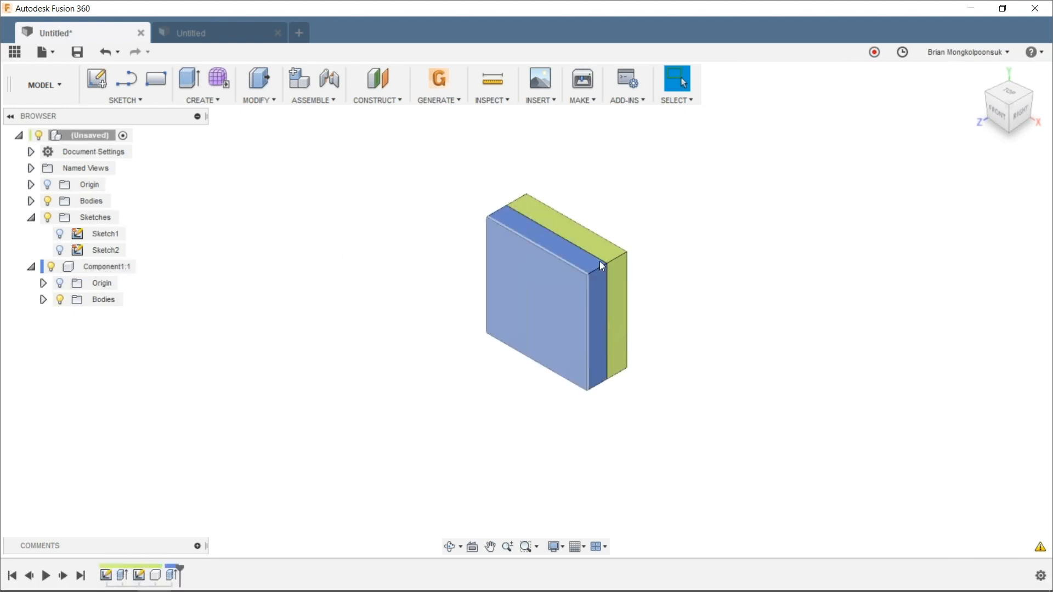
left_click(90, 136)
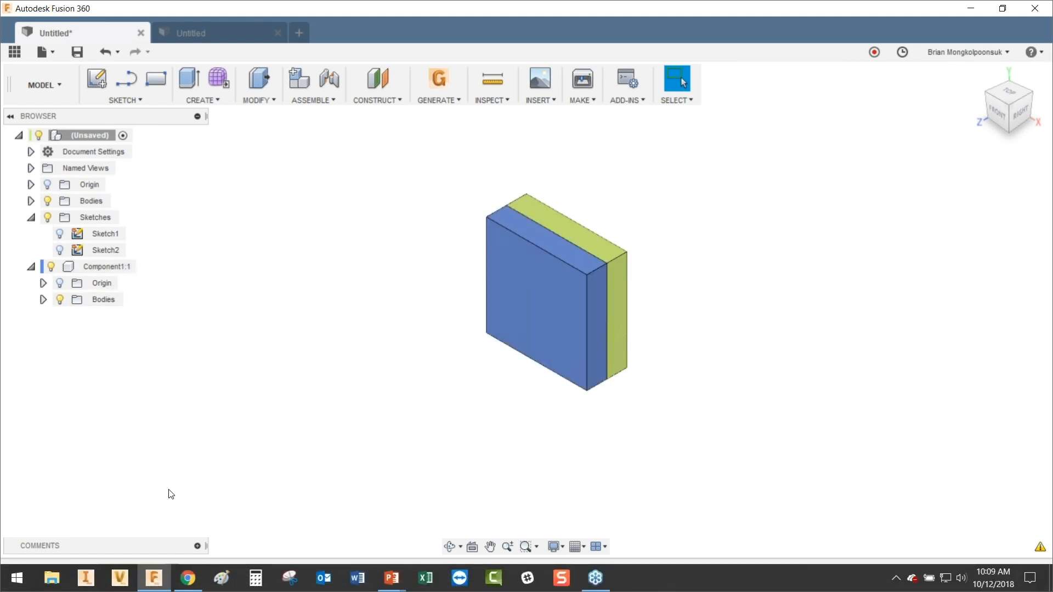
left_click(139, 576)
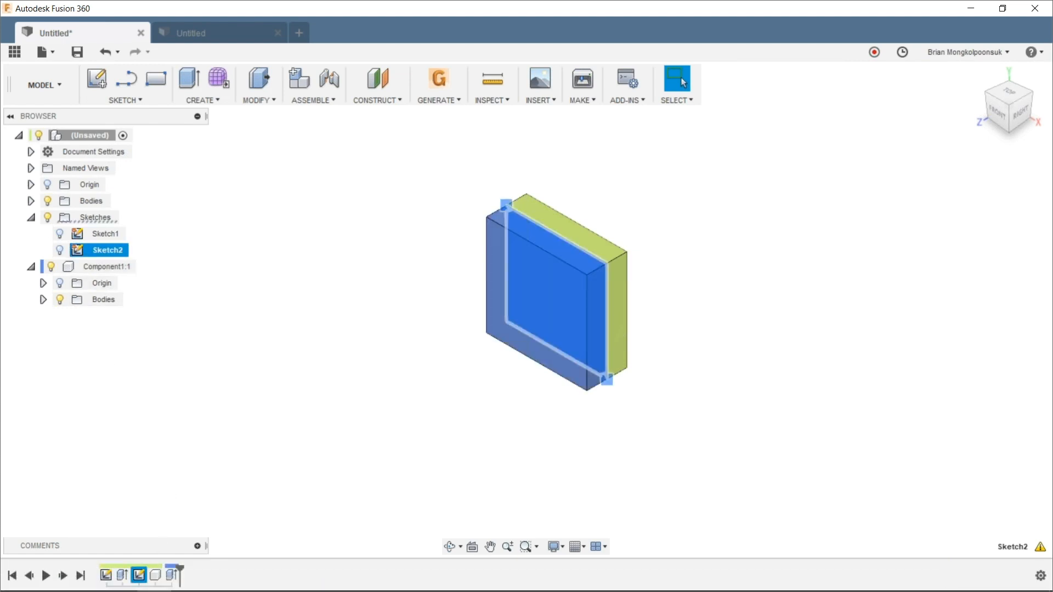
left_click(167, 487)
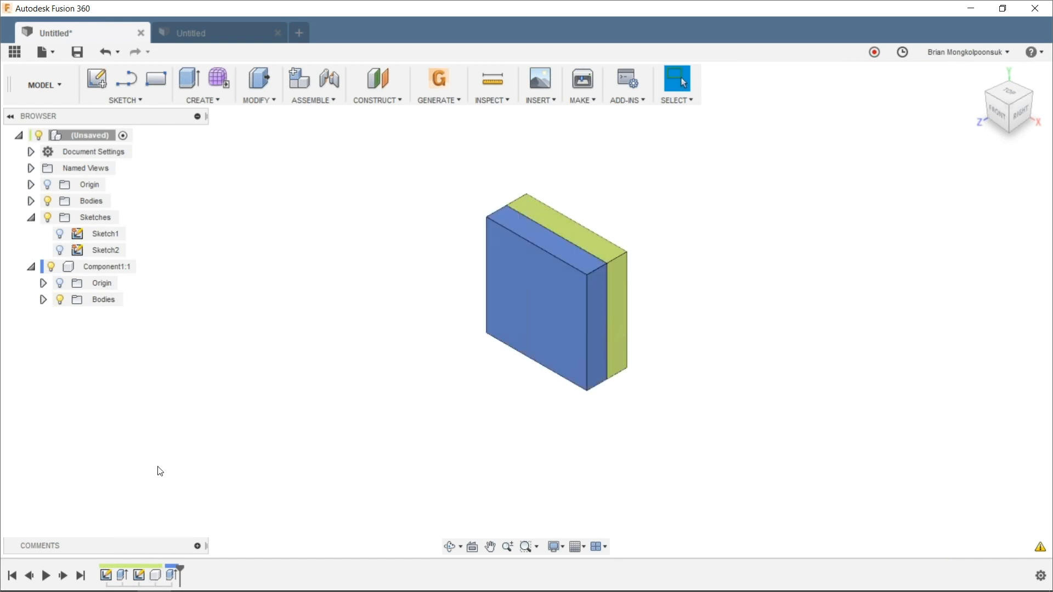
Switch to the other, empty design and save it as File_Cabinet_Assembly in the Webinar 32 Creating Assemblies folder
left_click(223, 33)
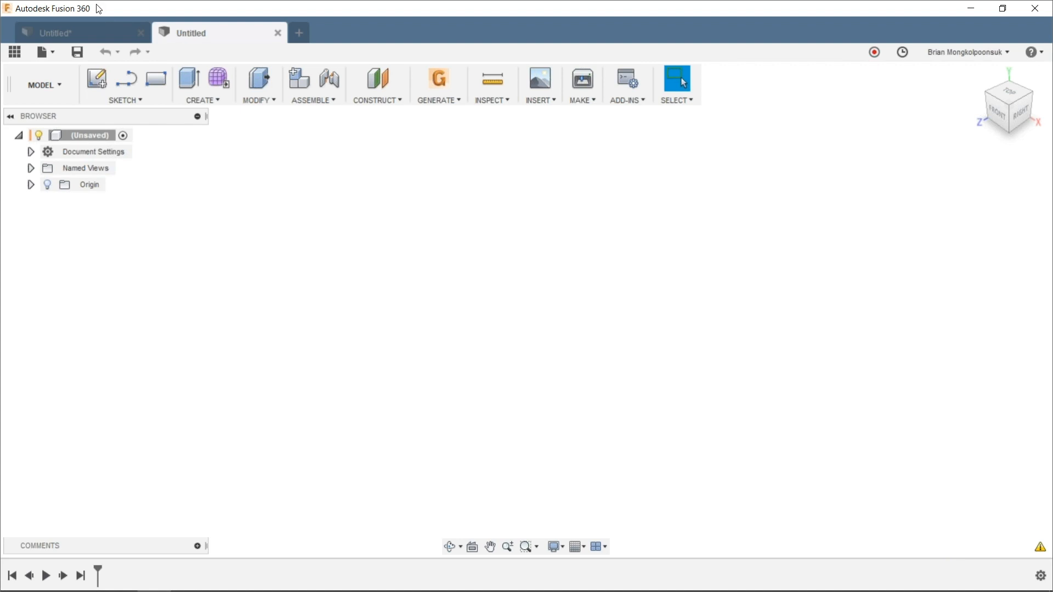
left_click(78, 52)
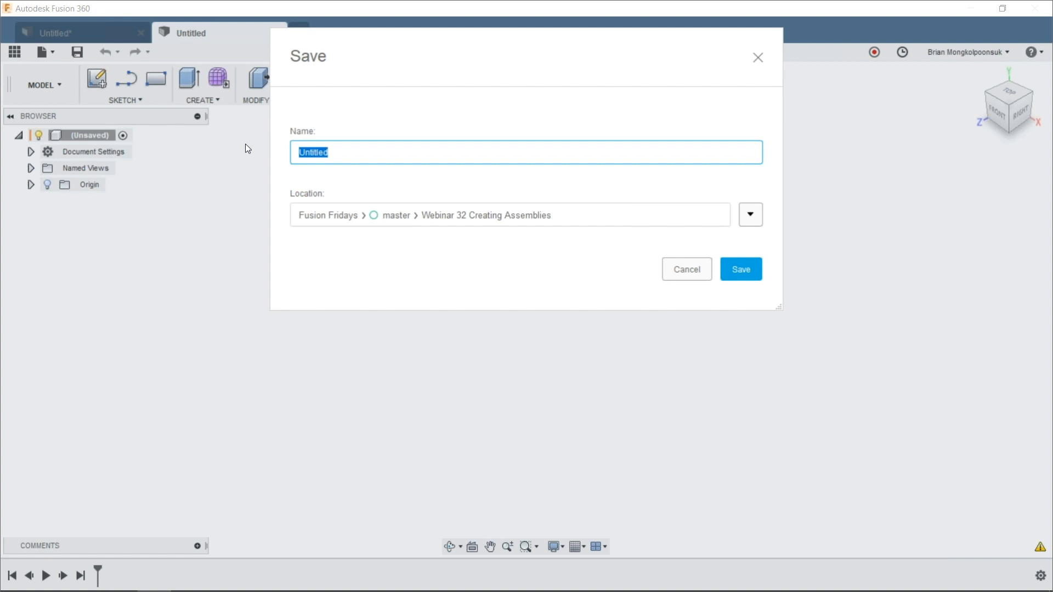
type("File_Cabinet_Assembly")
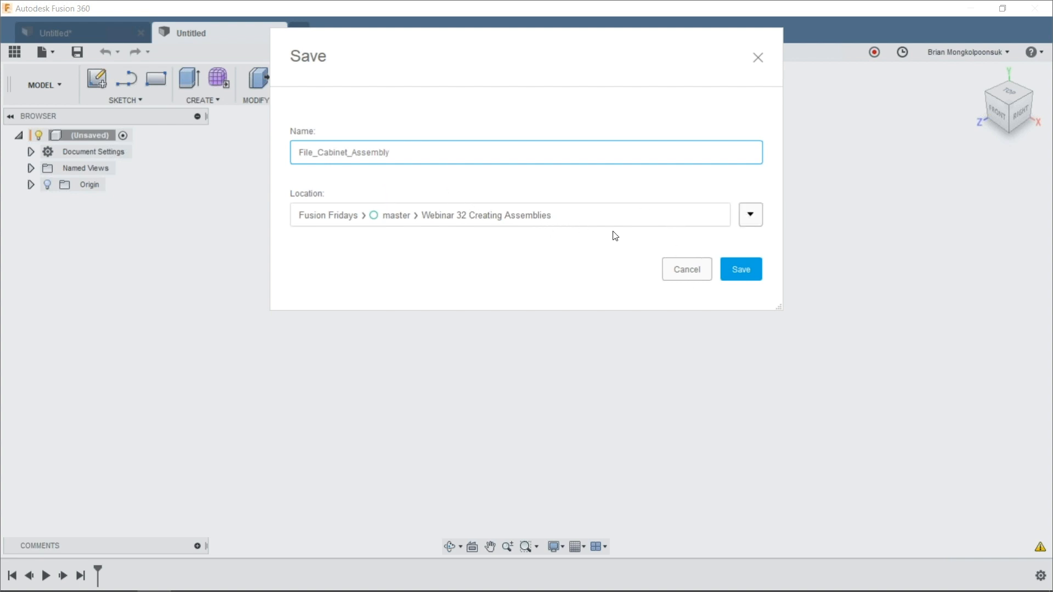
left_click(737, 270)
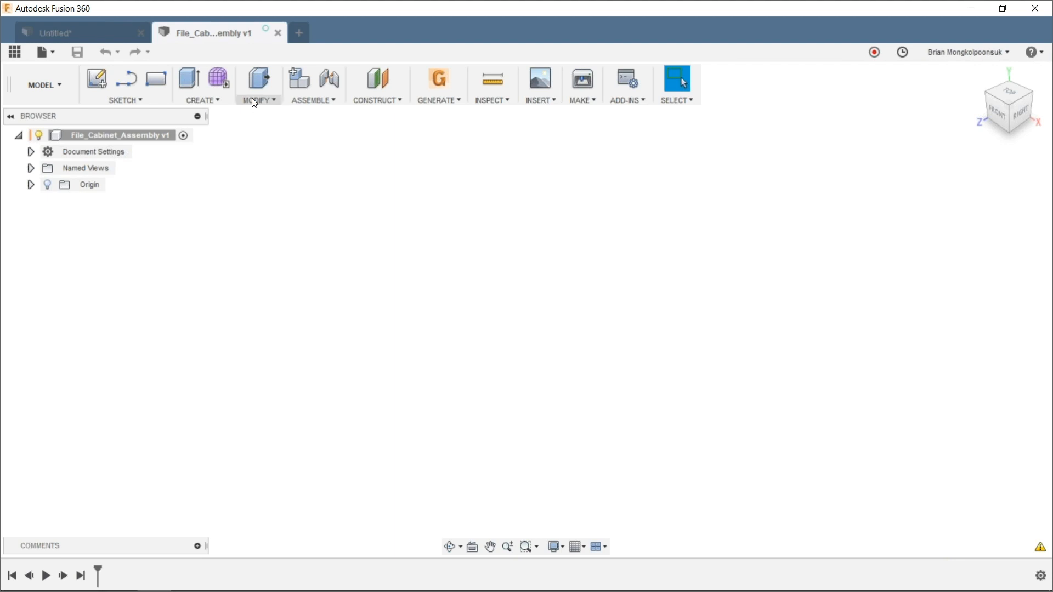
Create an empty component named Base in the assembly
left_click(301, 103)
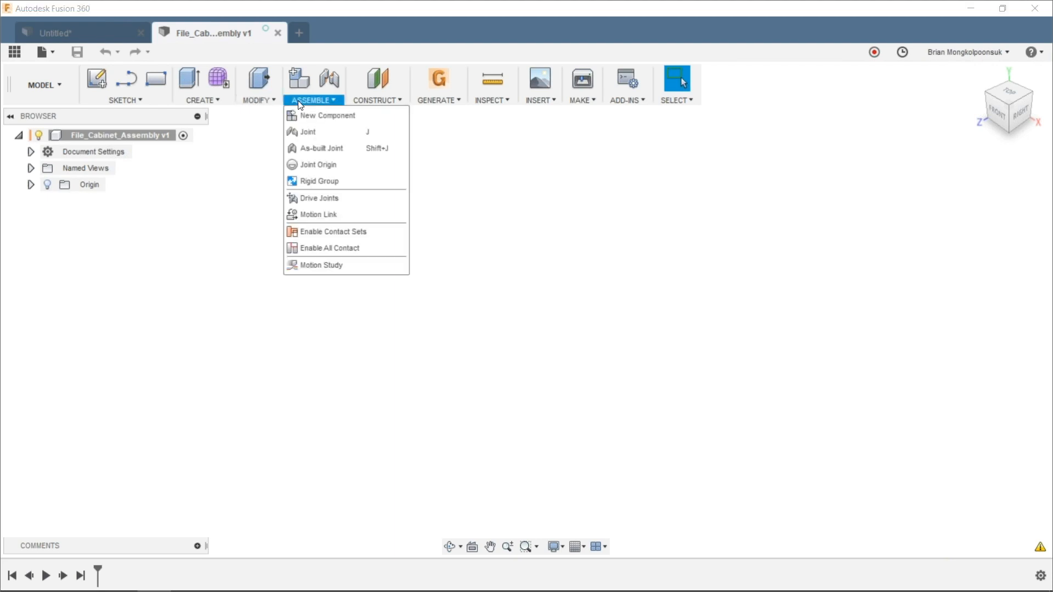
left_click(327, 114)
left_click_drag(909, 204, 785, 192)
left_click(827, 242)
left_click_drag(827, 241, 765, 242)
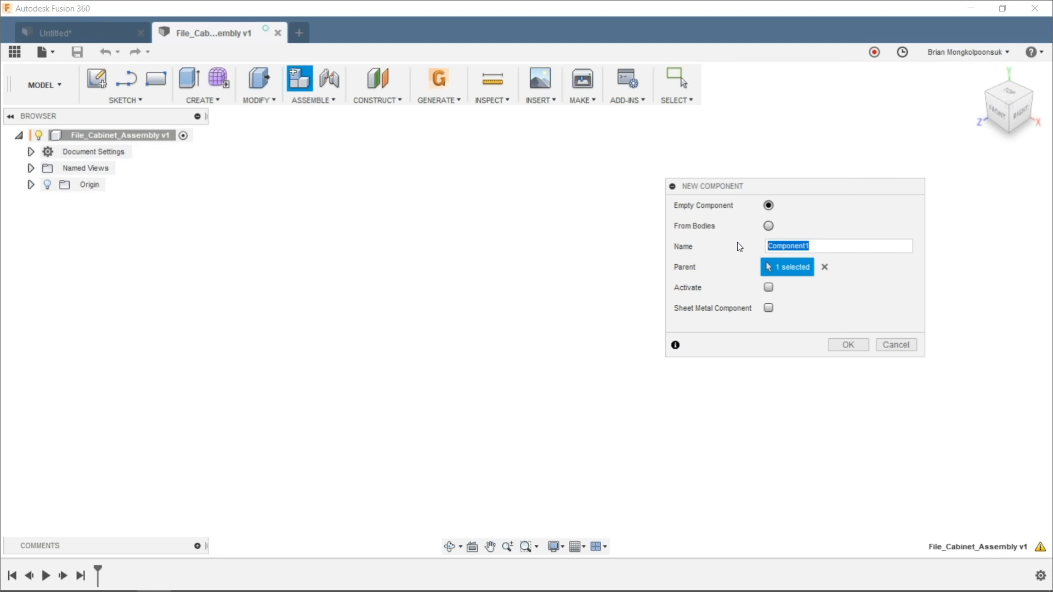
type("Base")
left_click(848, 344)
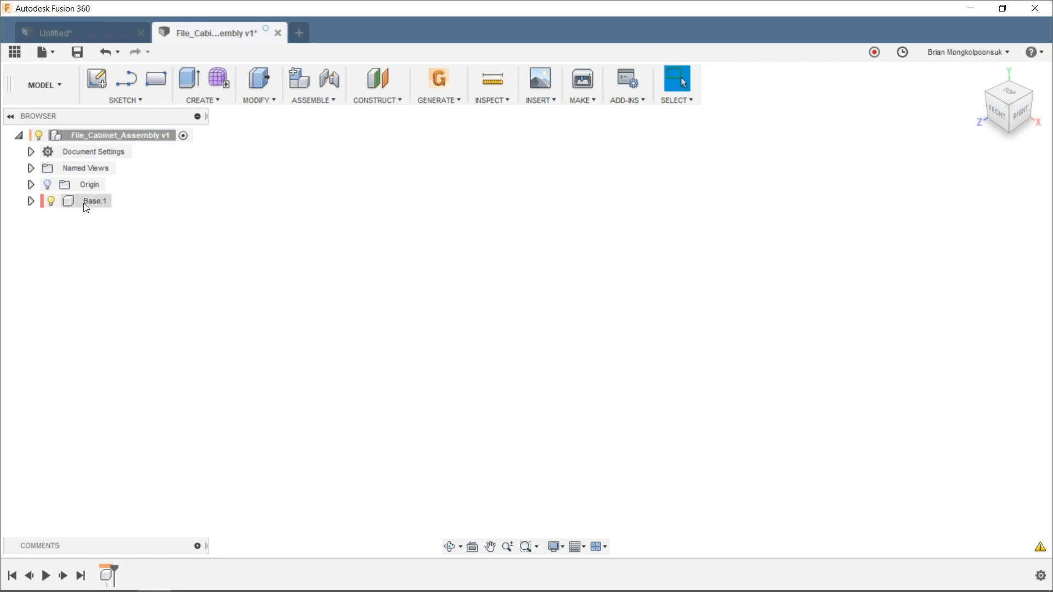
Create two more empty components named Door_1 and Door_2 in the file cabinet assembly
left_click(127, 208)
left_click(247, 100)
left_click(302, 100)
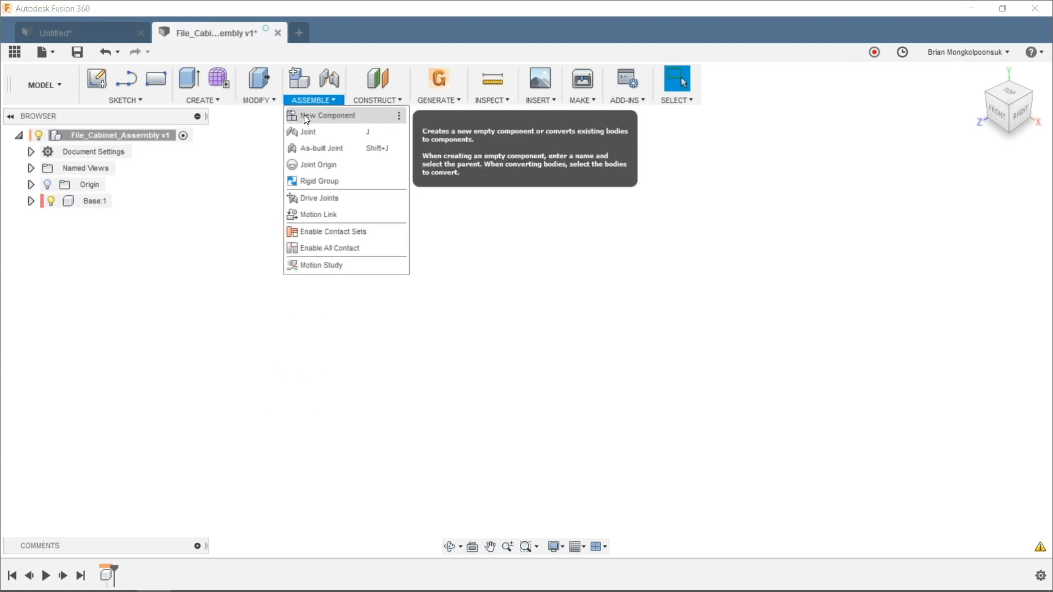
left_click(304, 115)
double_click(816, 246)
left_click(816, 246)
double_click(815, 246)
type("D")
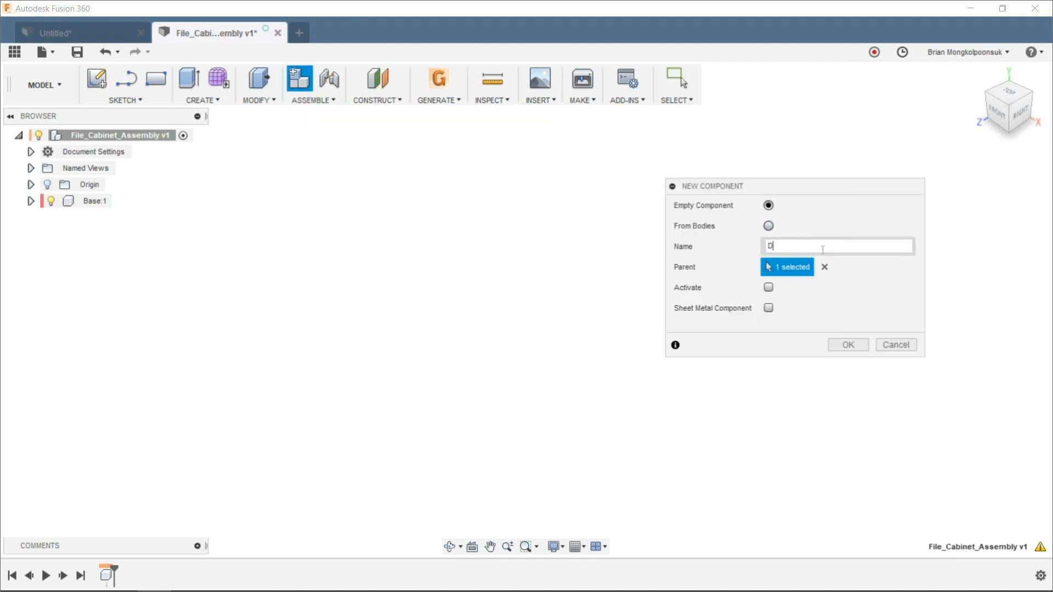
type("oor_F")
key("Return")
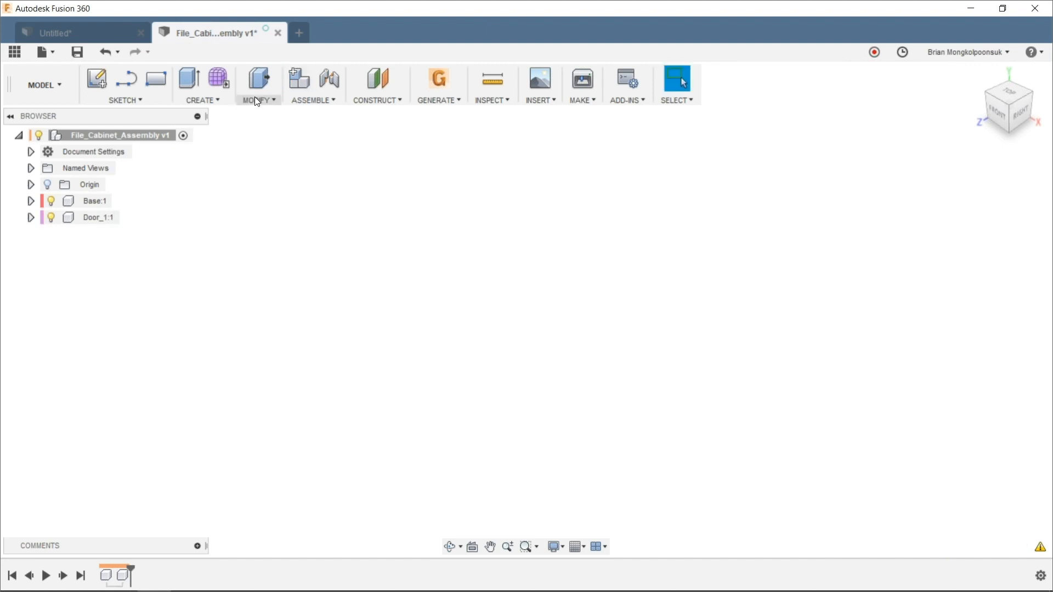
left_click(313, 100)
left_click(324, 117)
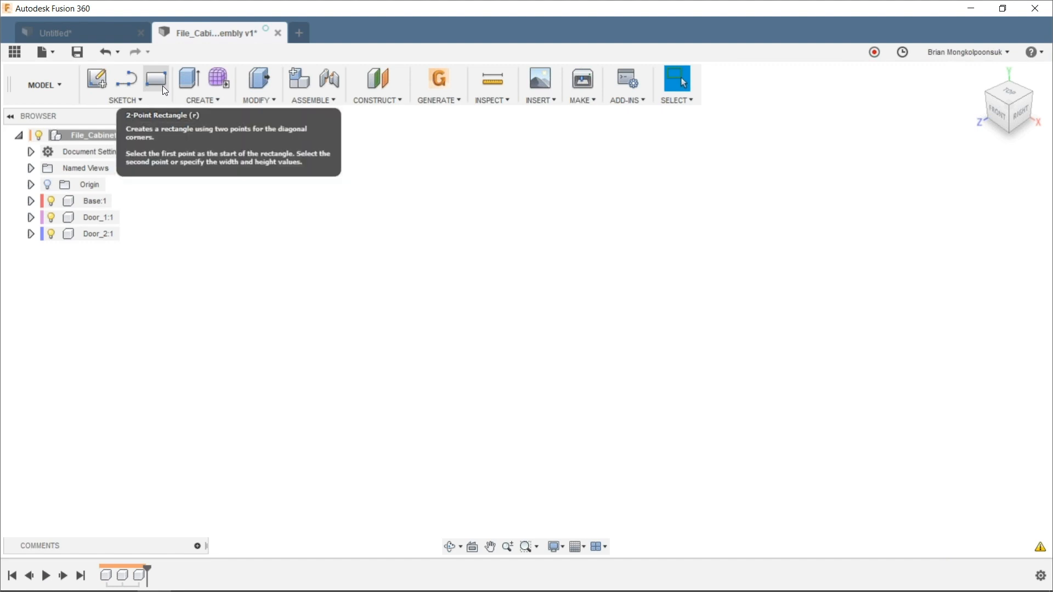
Activate the Base component, compare its timeline with the top-level assembly's, and leave Base active
mouse_move(107, 202)
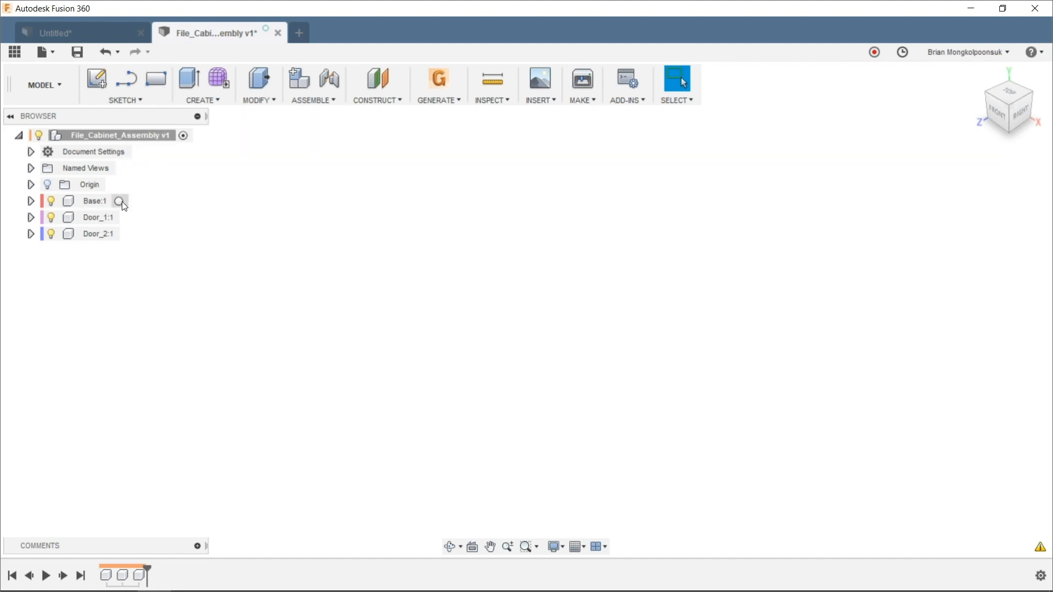
left_click(121, 202)
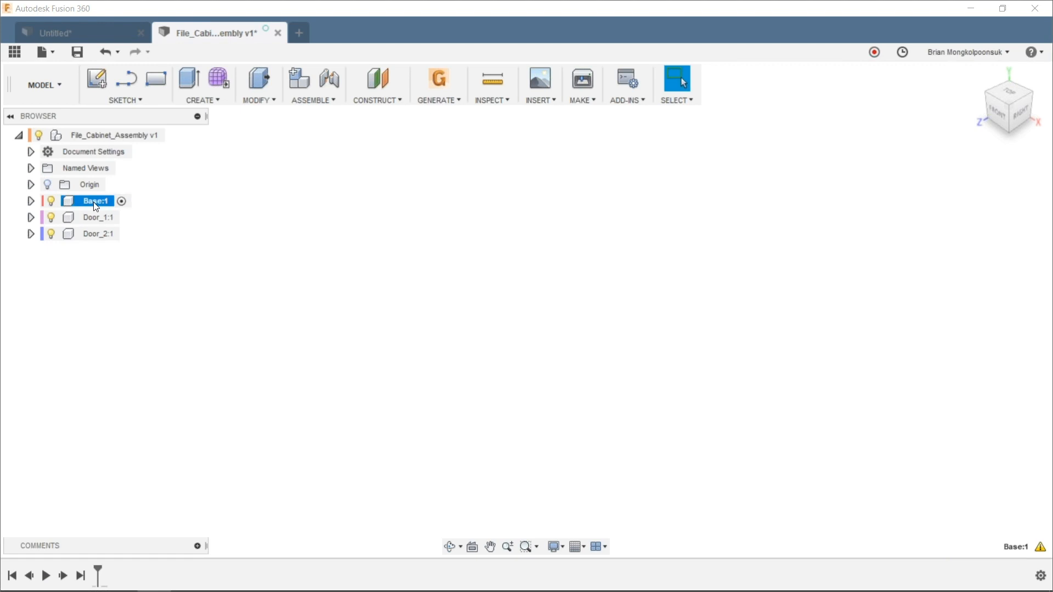
left_click(172, 136)
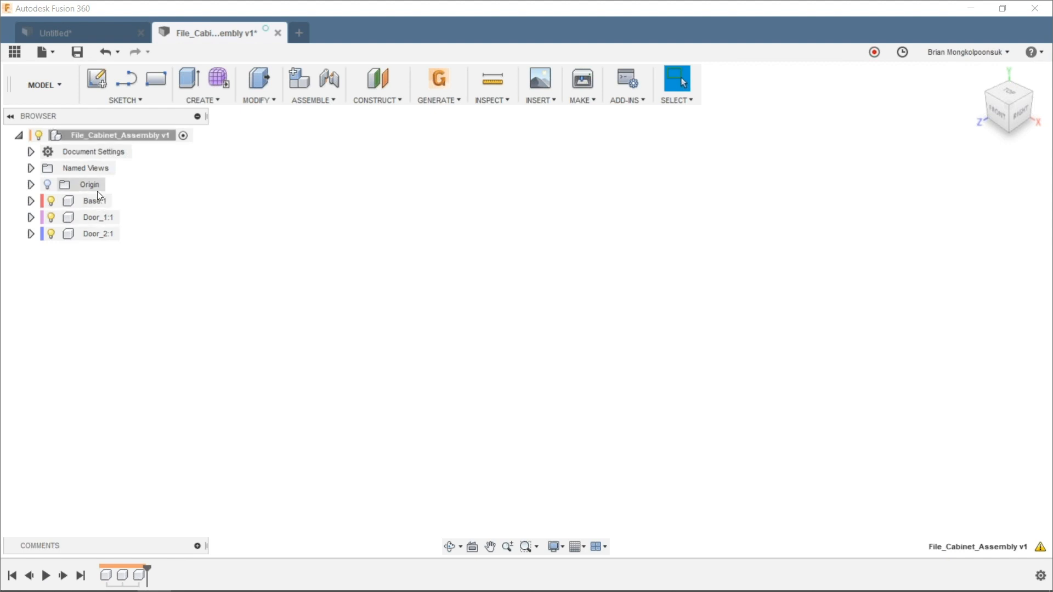
left_click(113, 200)
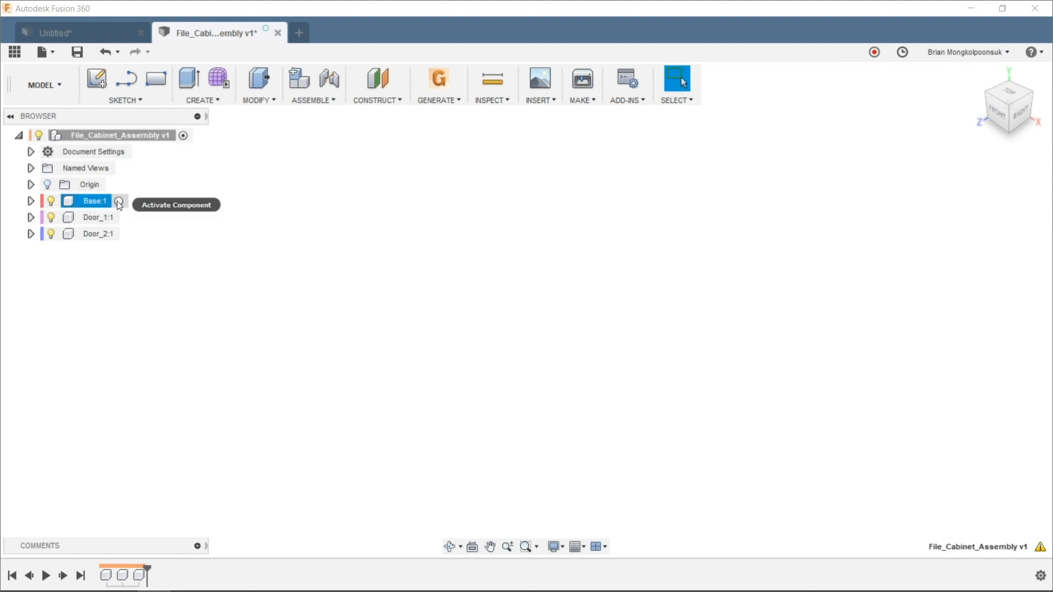
left_click(118, 201)
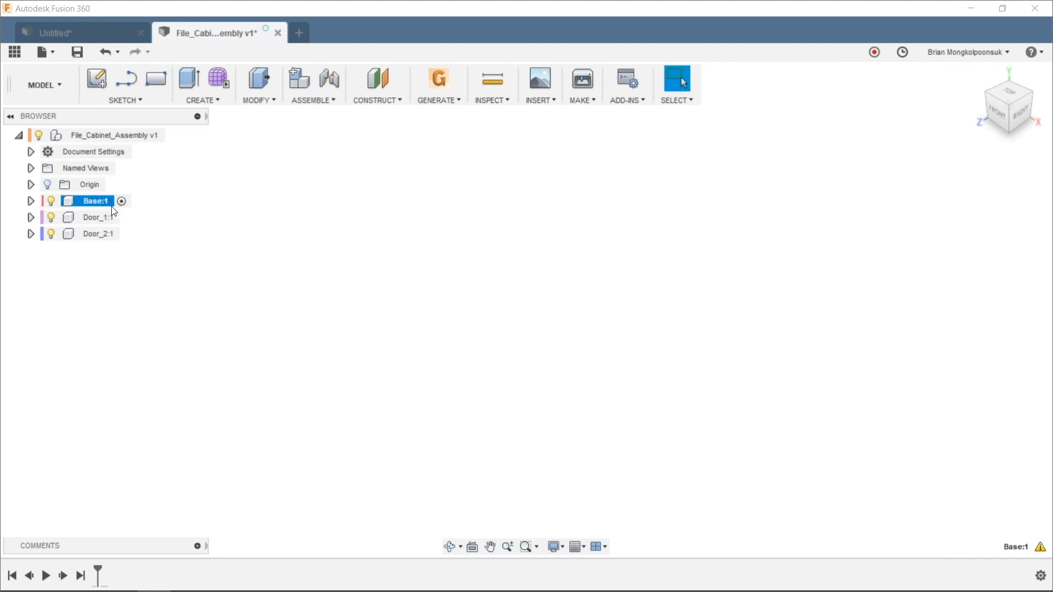
Sketch a two-point rectangle 84 in high and 36 in wide on the front plane, starting at the origin
left_click(162, 82)
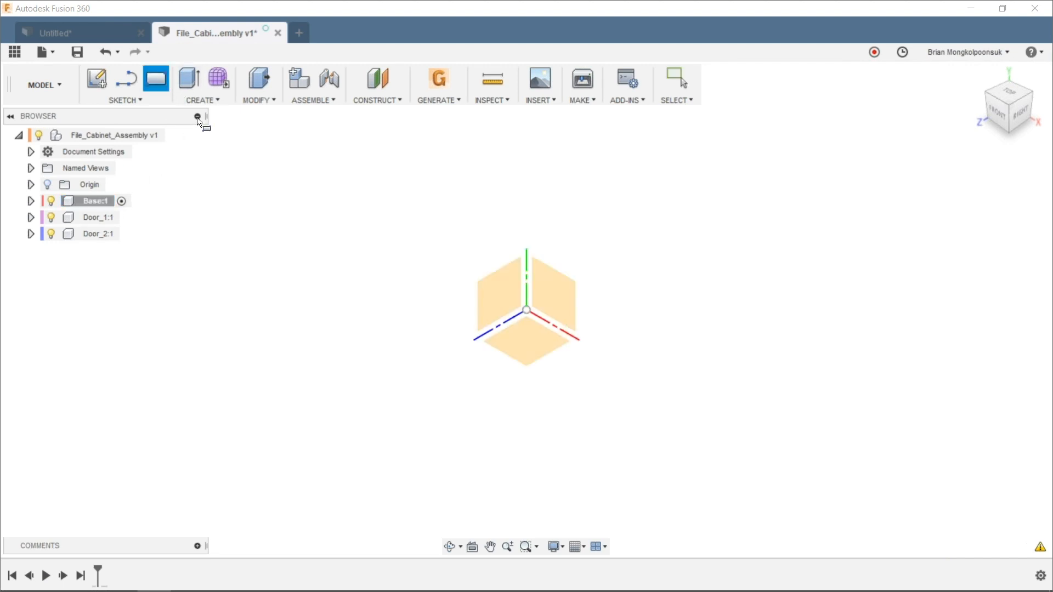
left_click(541, 281)
left_click(507, 354)
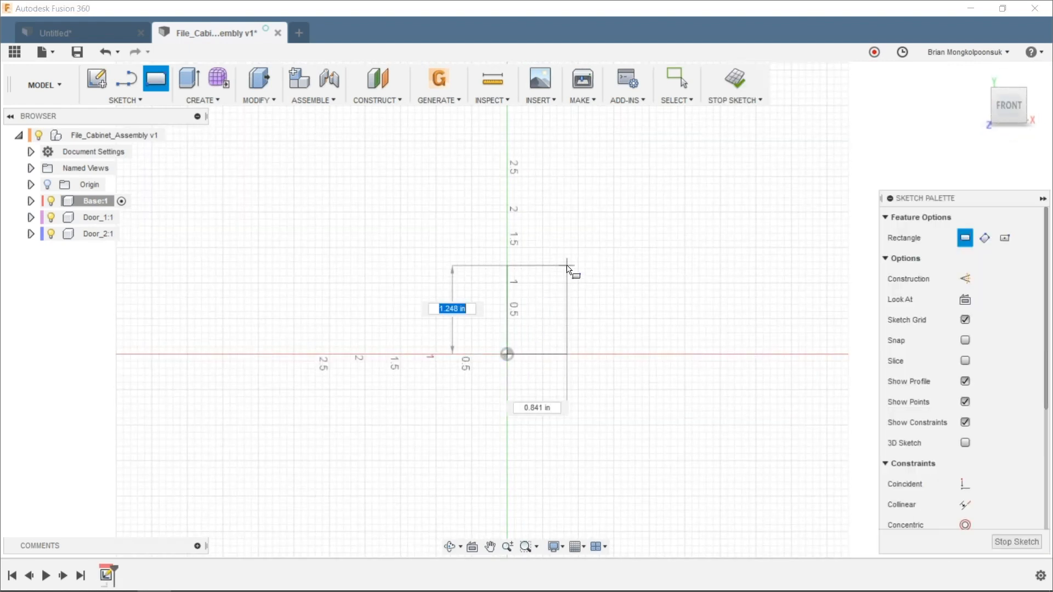
type("3")
type("4")
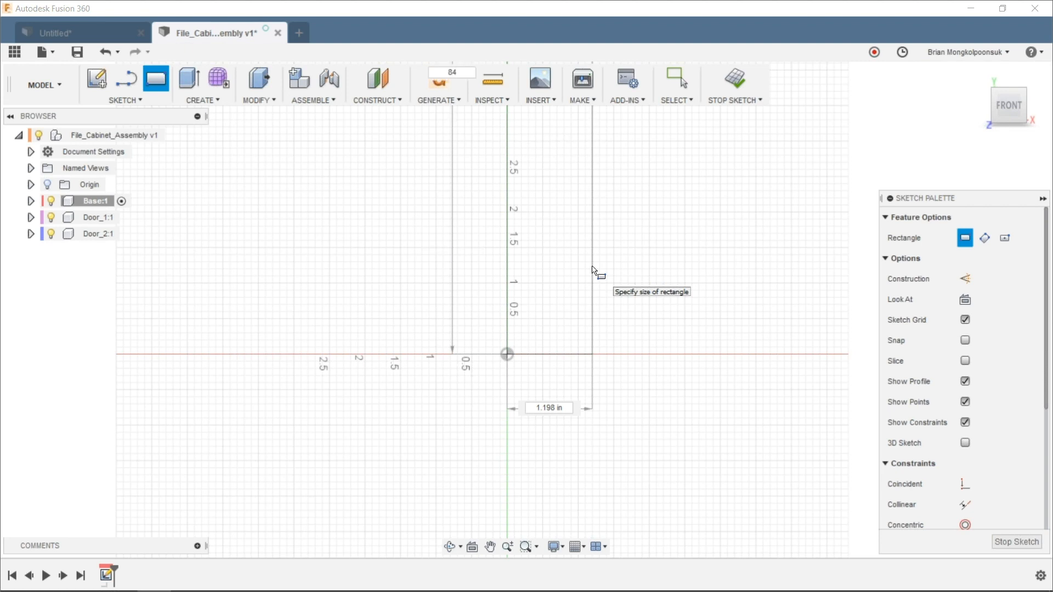
key("Tab")
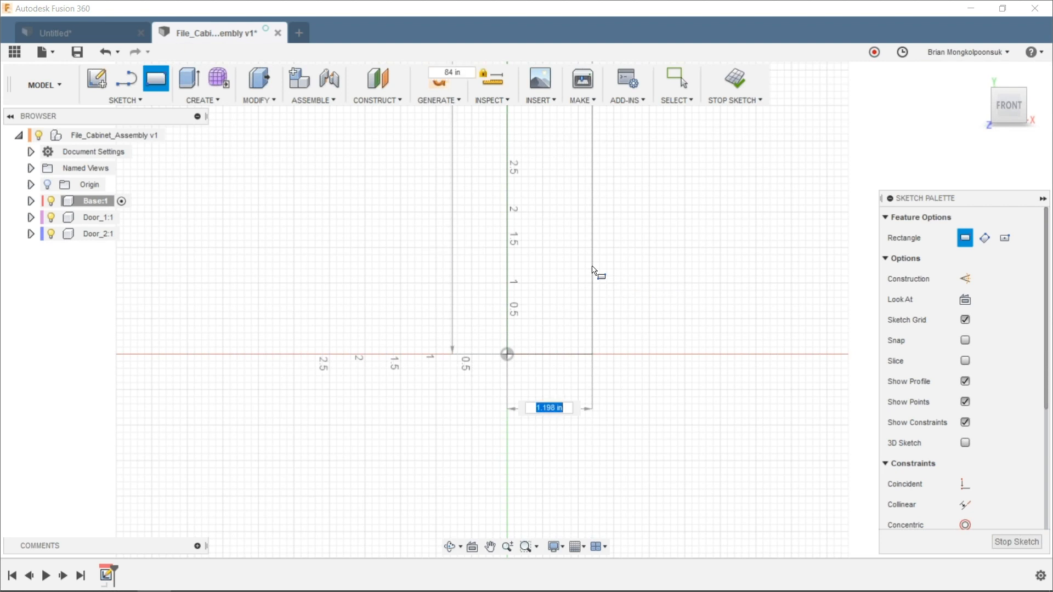
type("36")
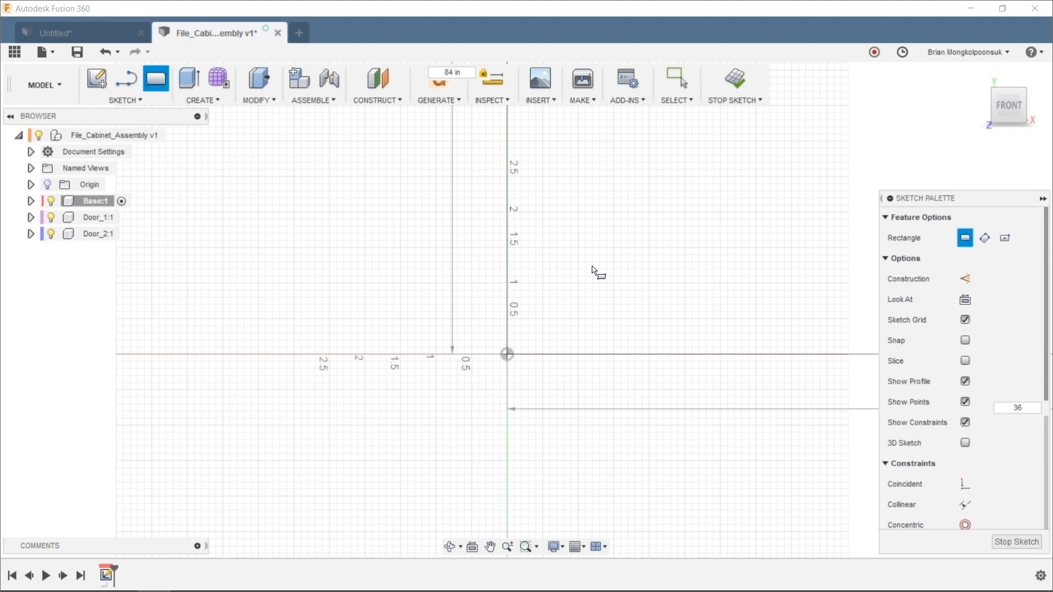
key("Tab")
key("Return")
scroll(550, 397, "down", 5)
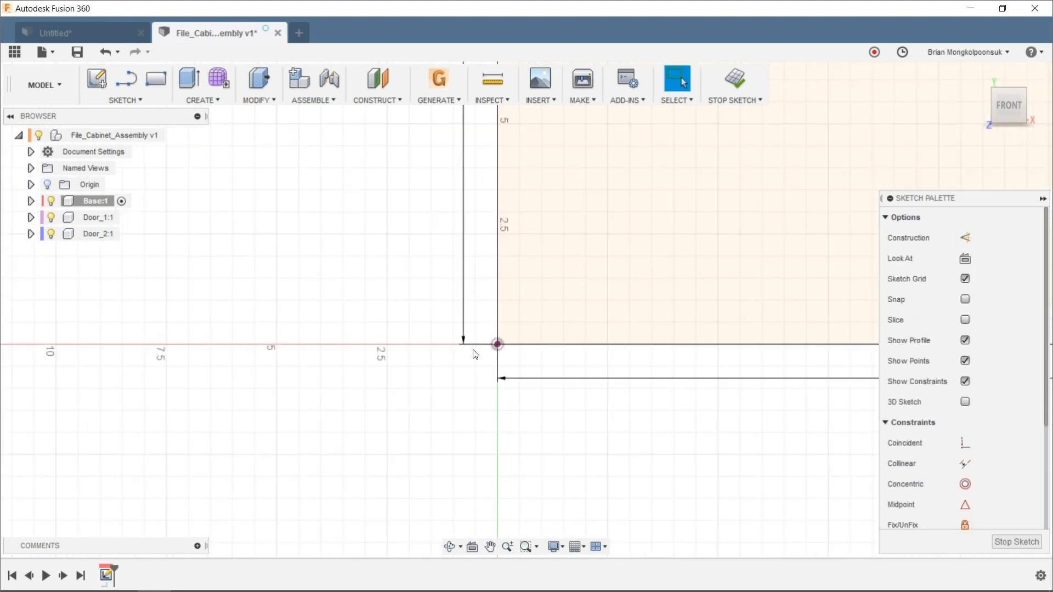
scroll(550, 397, "down", 5)
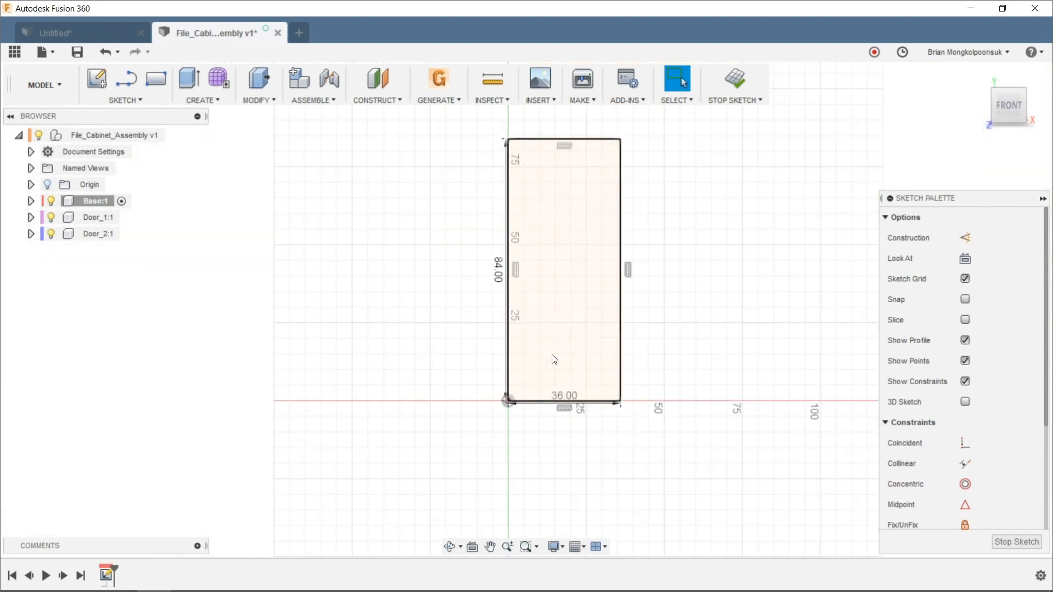
Extrude the rectangle 1 in as a new body to form the cabinet's back panel
key("e")
left_click(570, 325)
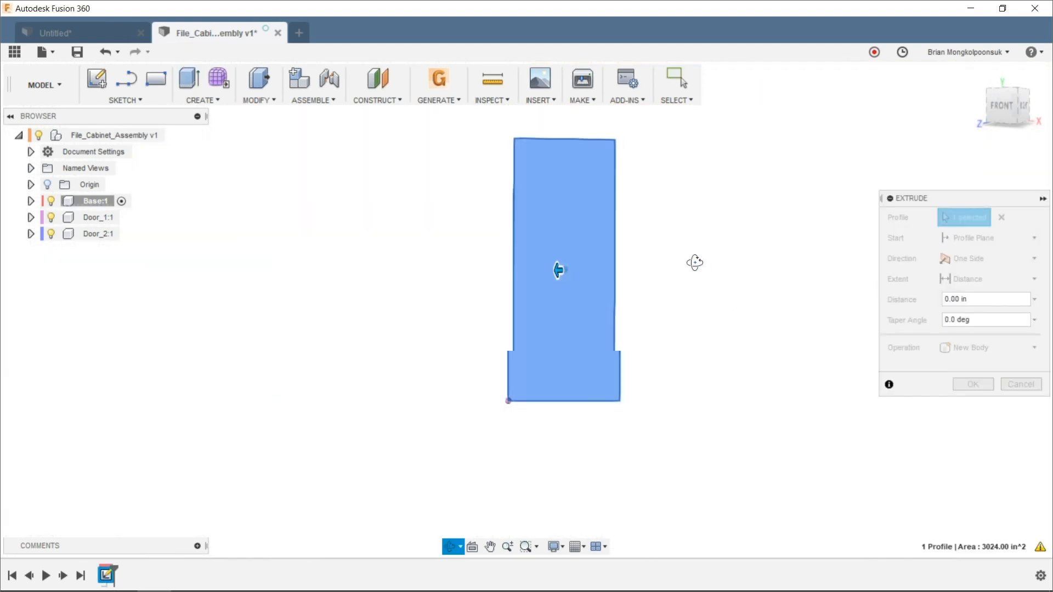
type("1")
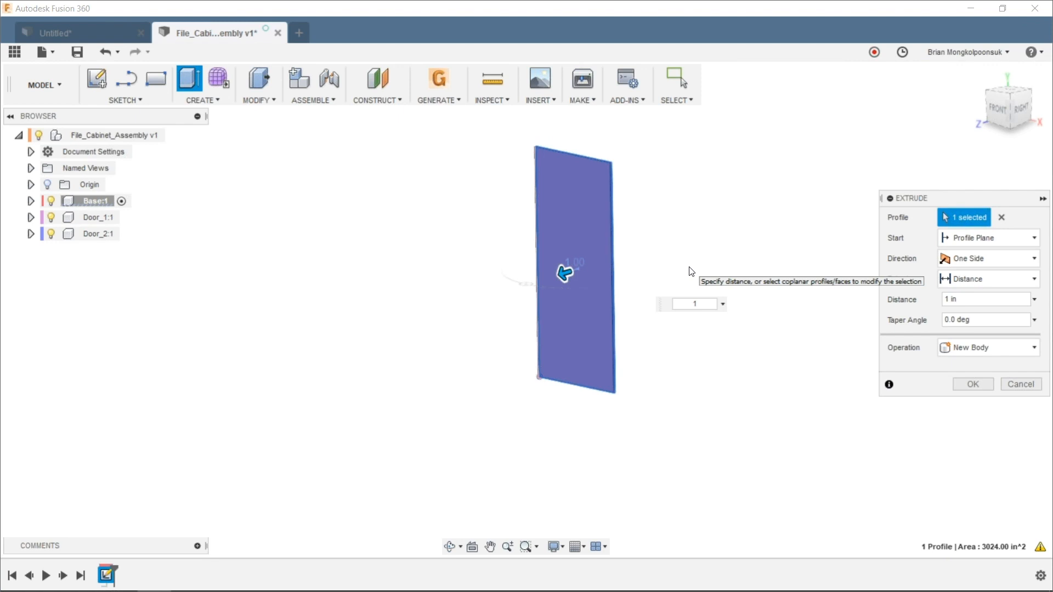
key("Return")
scroll(652, 274, "up", 5)
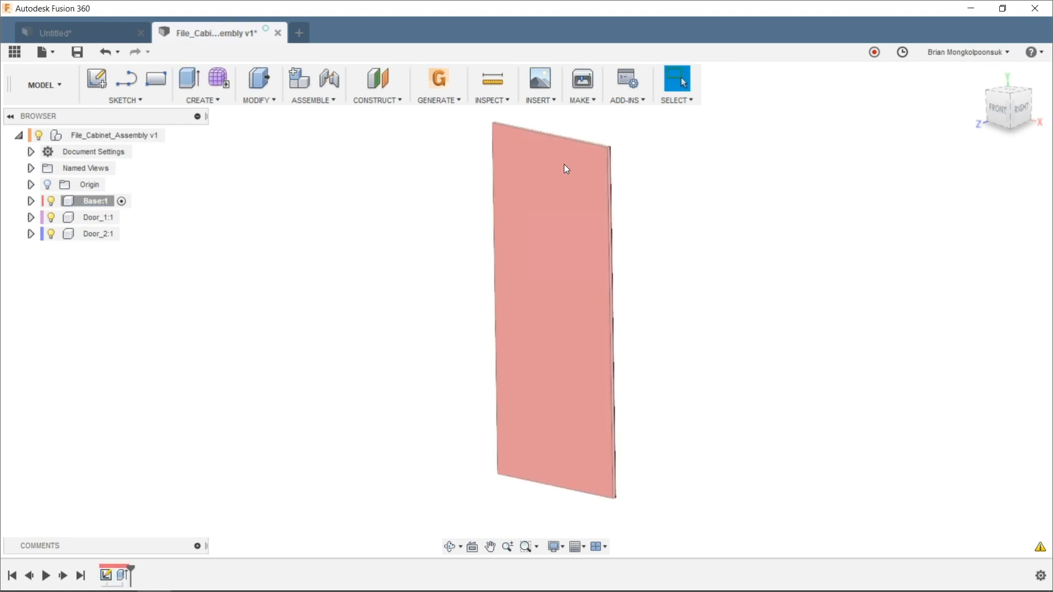
Check the component color cycling option and examine which body and sketch are stored in the Base component
left_click(487, 100)
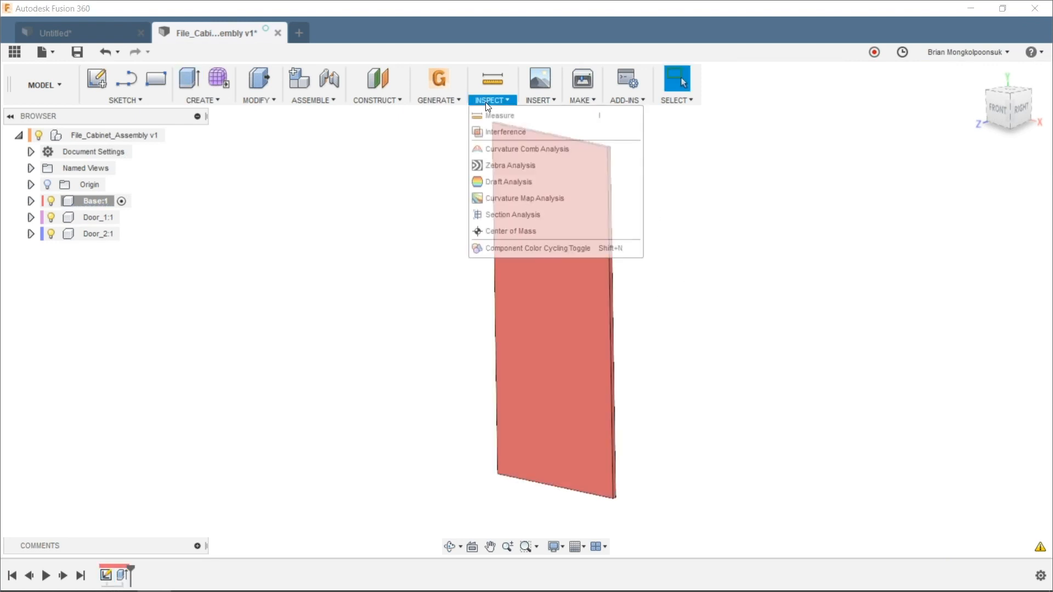
left_click(495, 249)
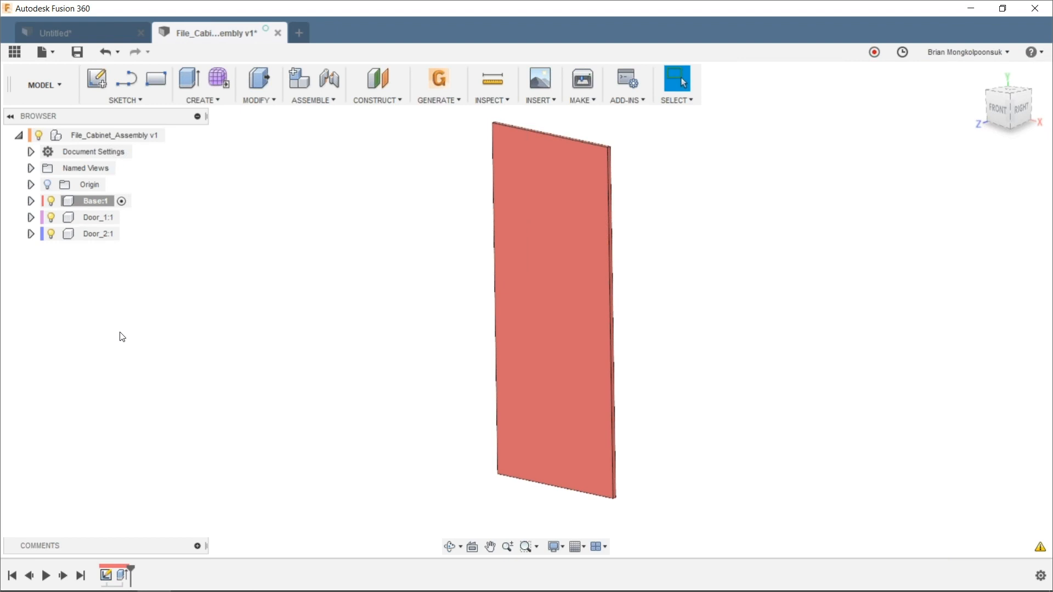
left_click(31, 202)
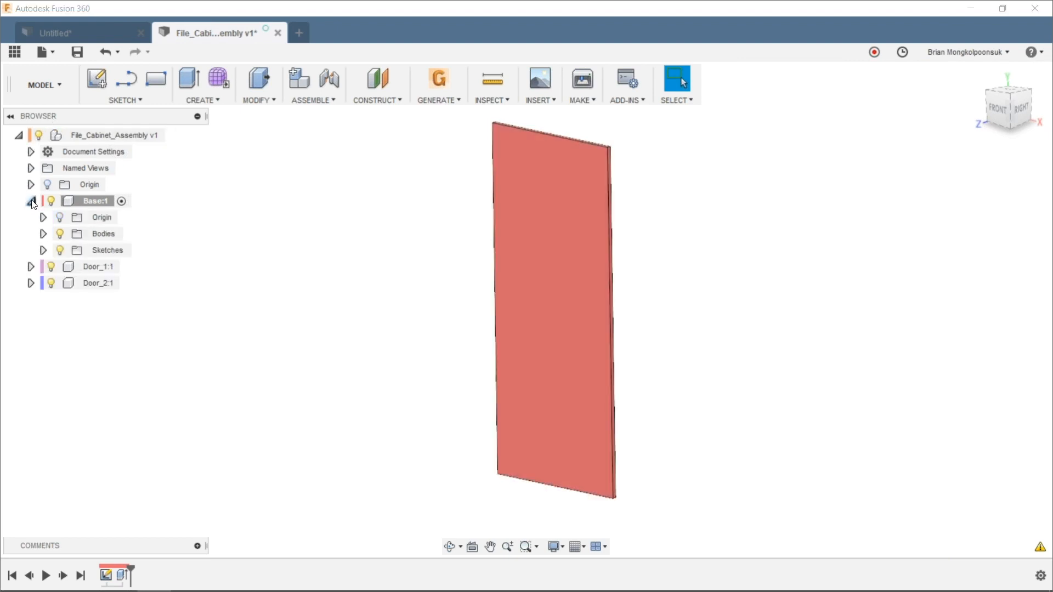
left_click(45, 236)
left_click(43, 268)
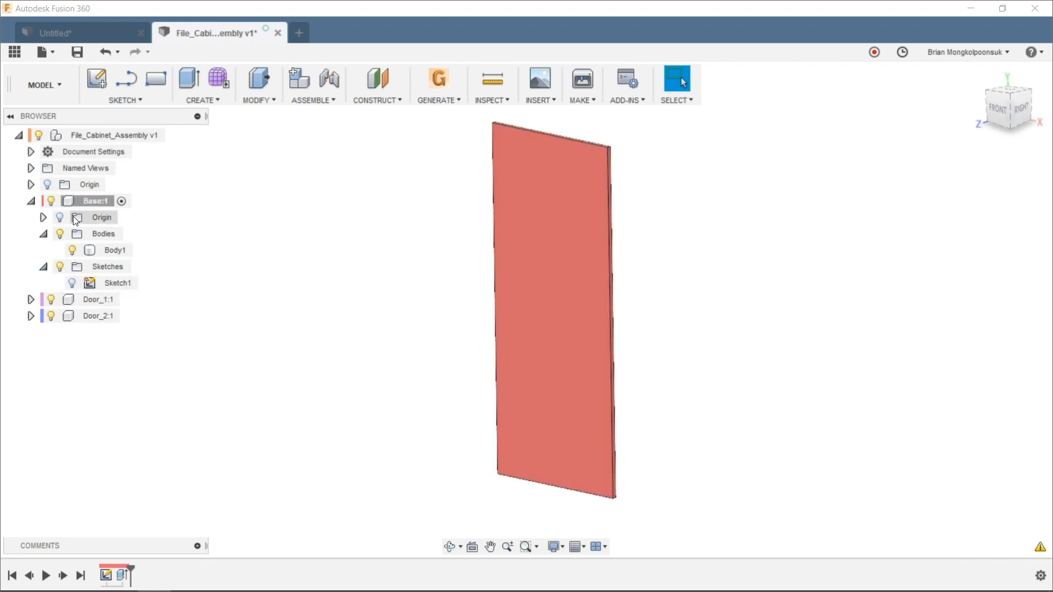
left_click(44, 267)
left_click(46, 236)
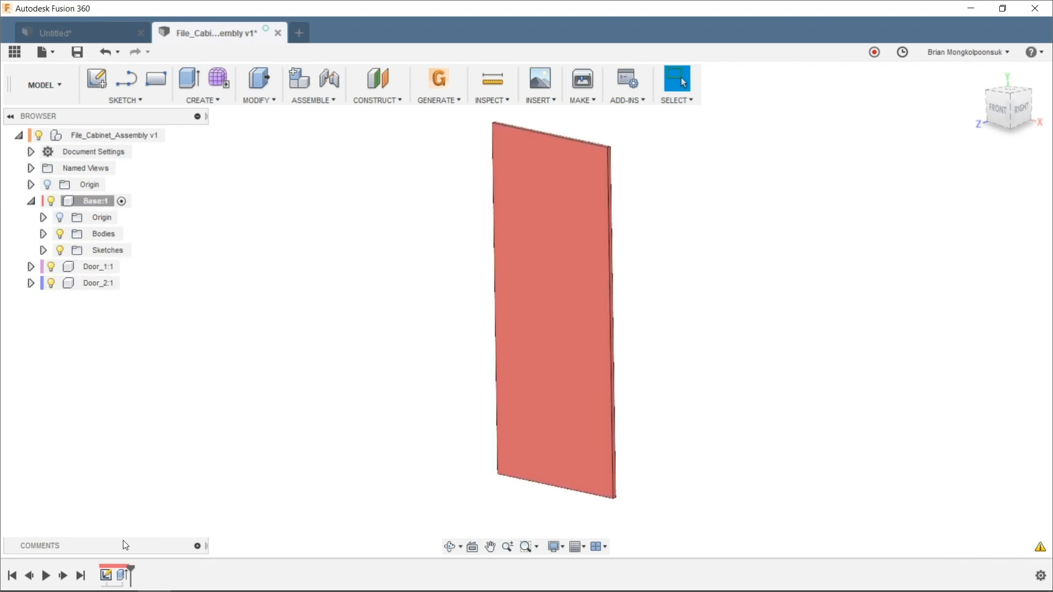
Activate the top-level assembly to view the full timeline, and reactivate the Base component
left_click(172, 135)
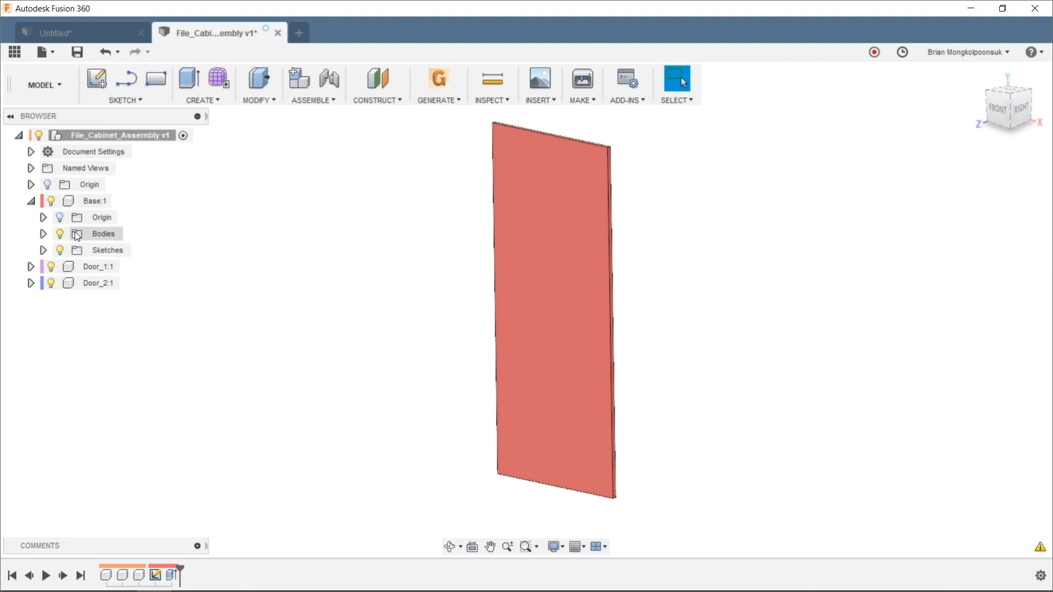
left_click(31, 201)
left_click(30, 201)
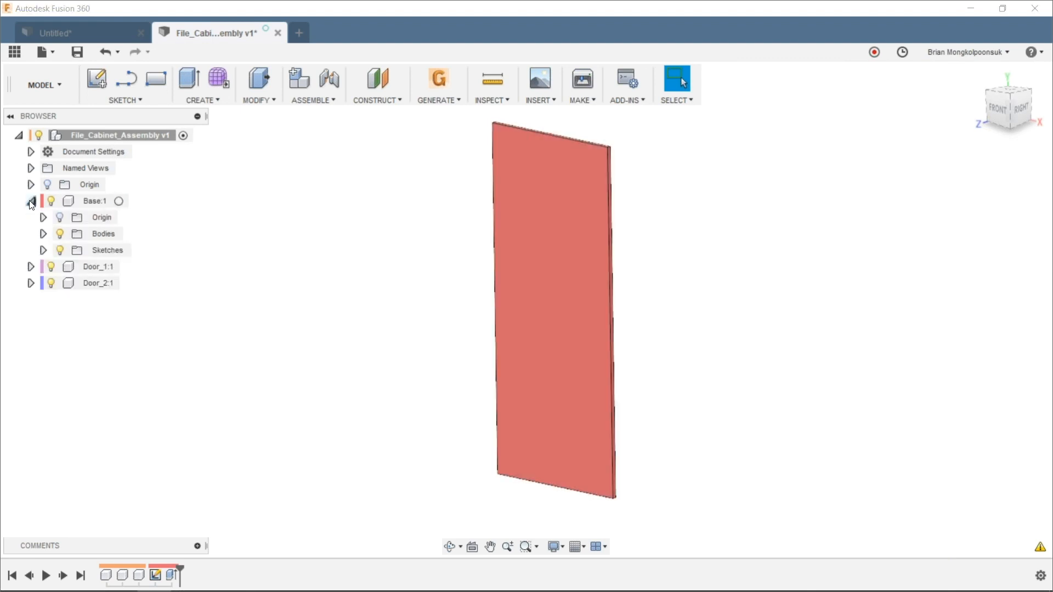
left_click(122, 201)
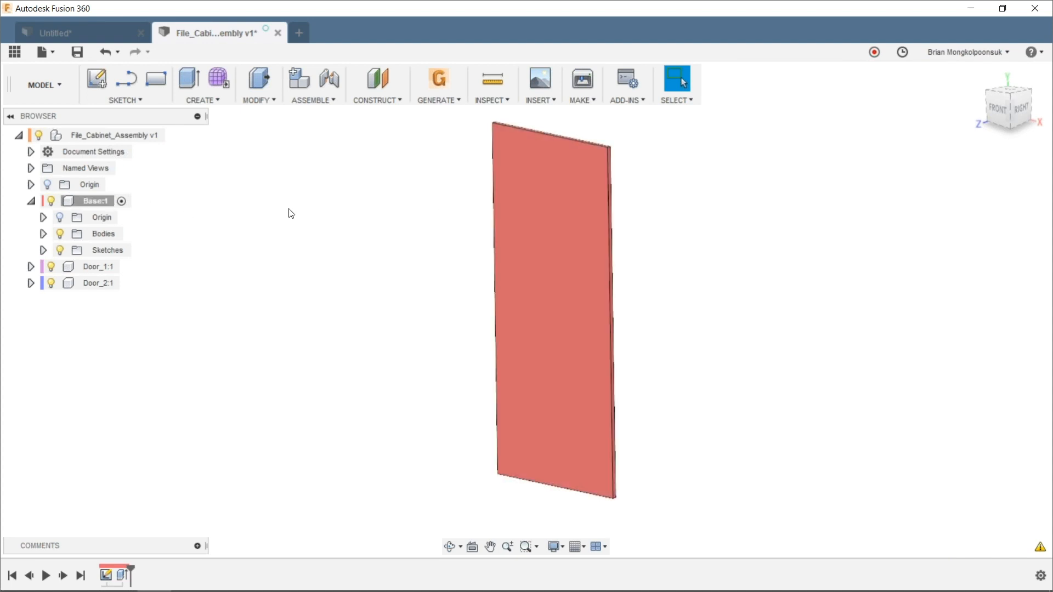
Offset the outline of the back panel's front face 1 in inward in a new sketch
key("o")
left_click(573, 232)
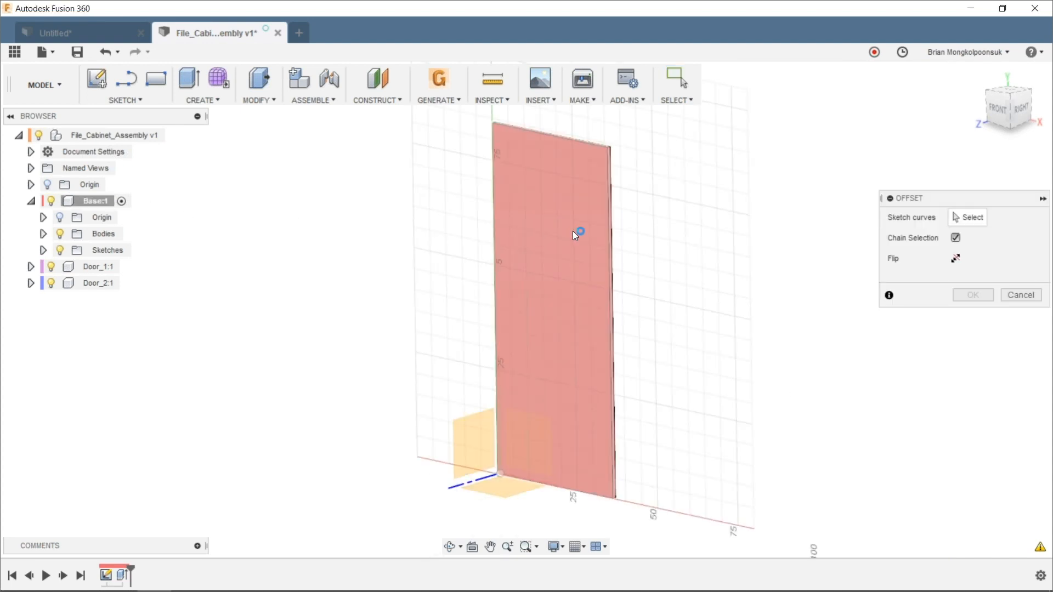
left_click(515, 216)
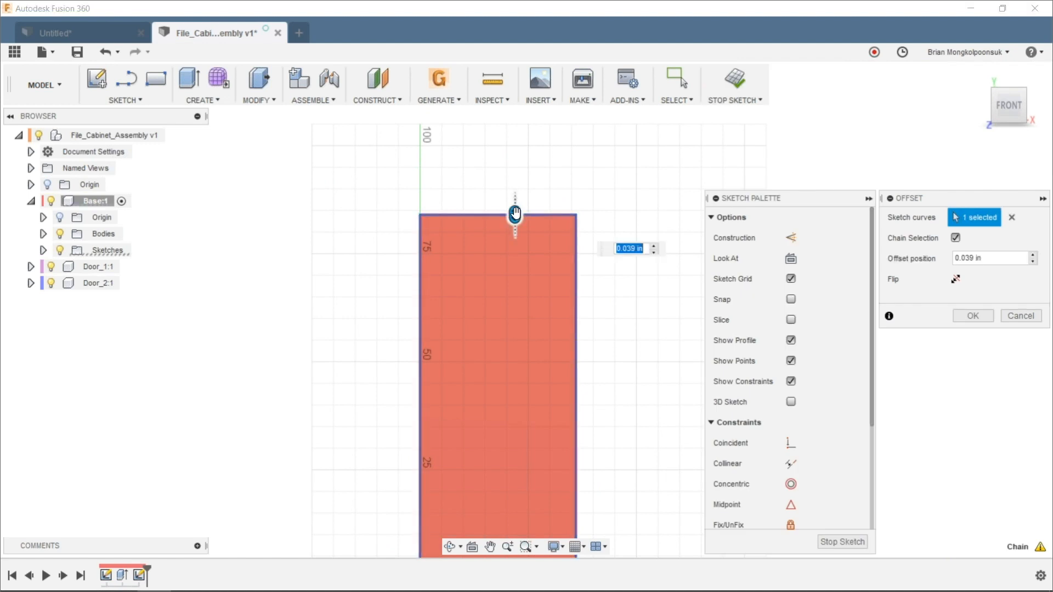
type("1")
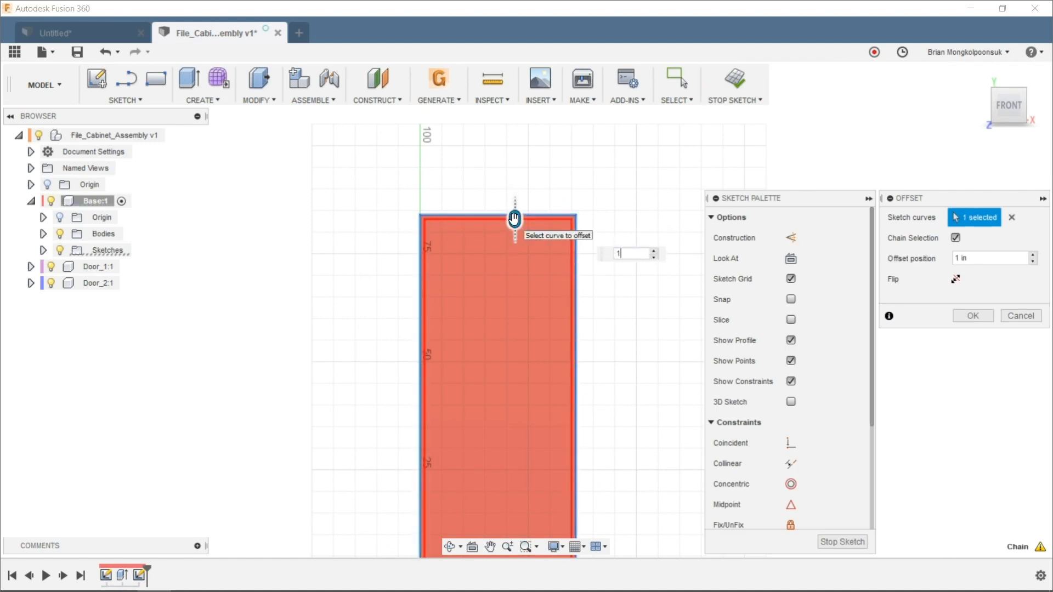
key("Return")
Extrude the border profile between the outline and its offset 24 in, joined to the back panel
key("e")
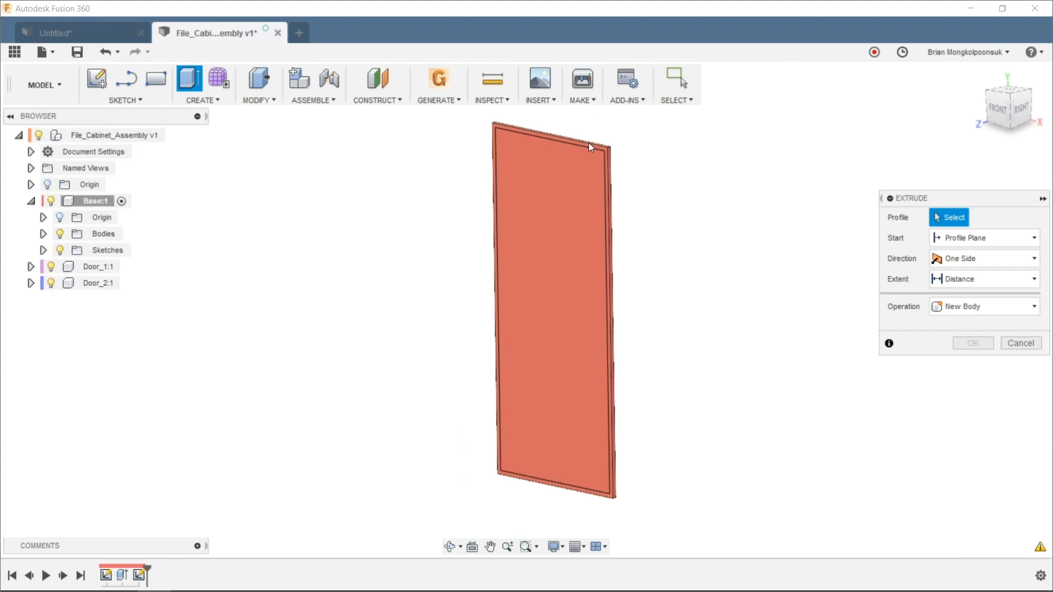
left_click(588, 147)
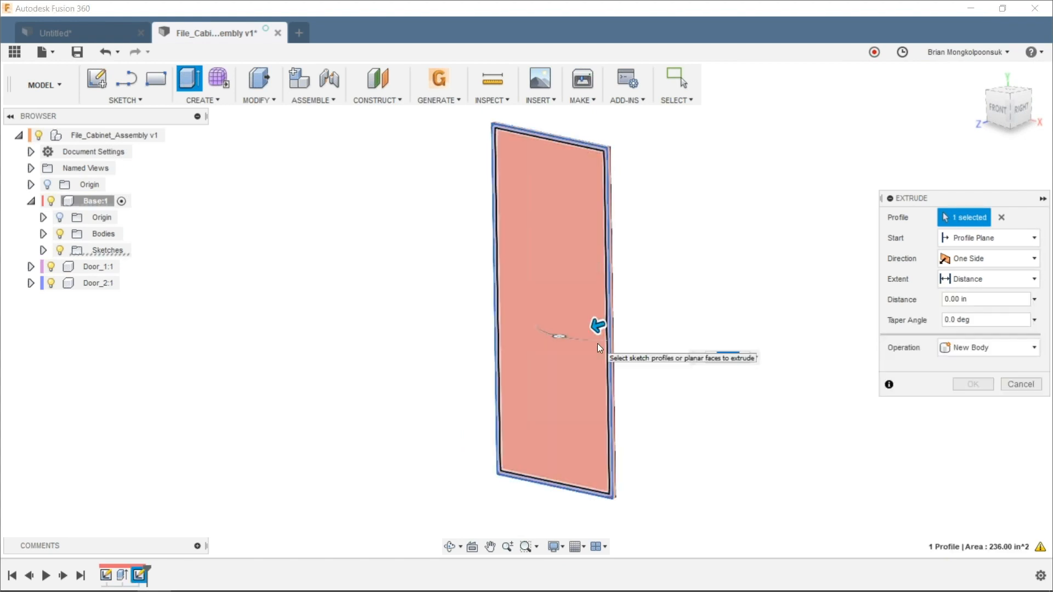
type("24")
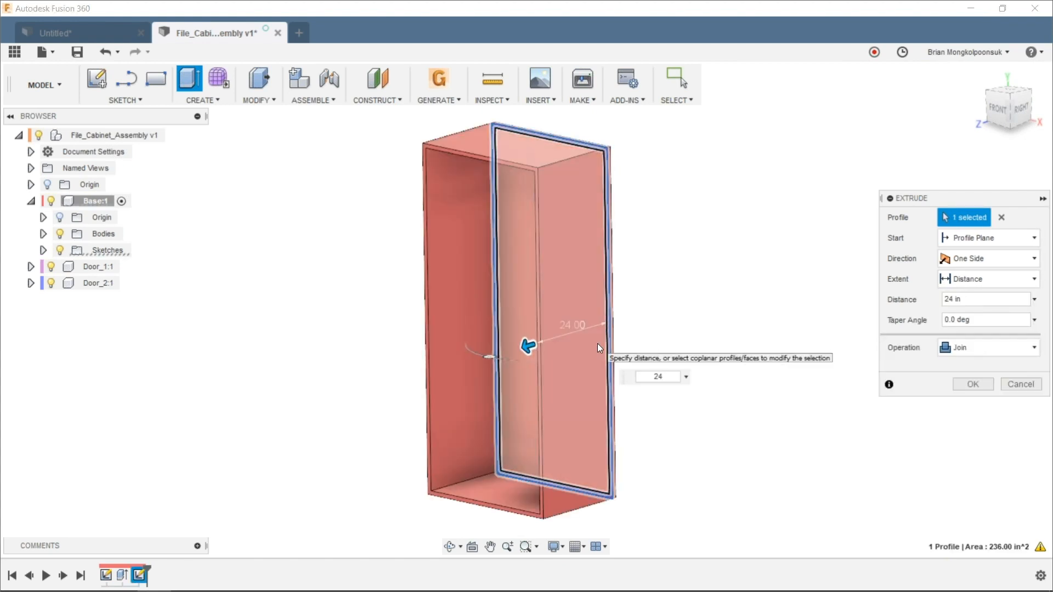
key("Return")
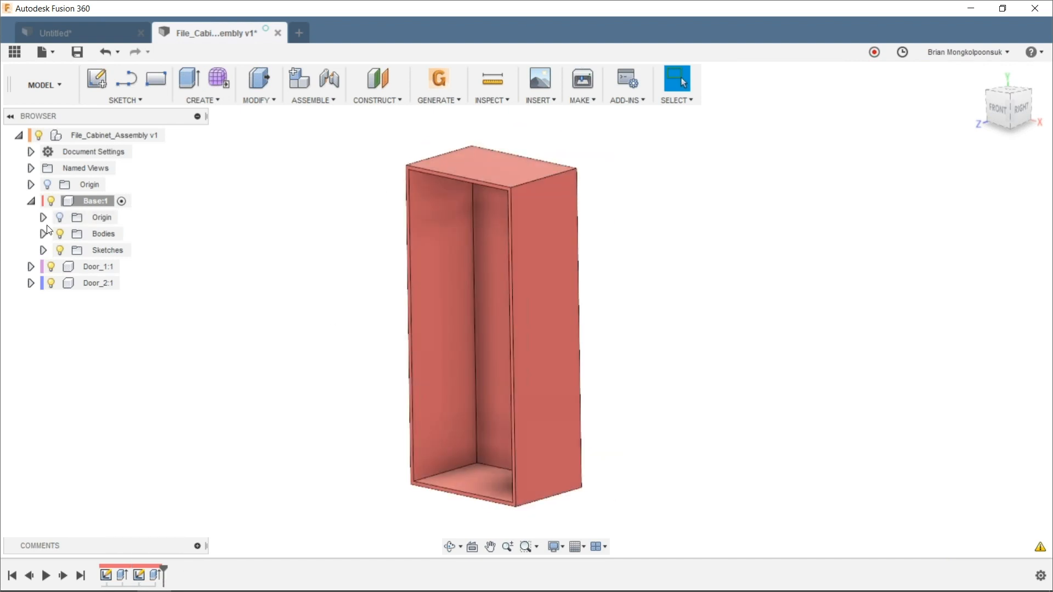
Examine the bodies and sketches stored in the Base component, highlighting its second sketch in the model
left_click(45, 250)
left_click(45, 250)
left_click(43, 234)
left_click(43, 234)
left_click(43, 251)
left_click(110, 282)
left_click(111, 282)
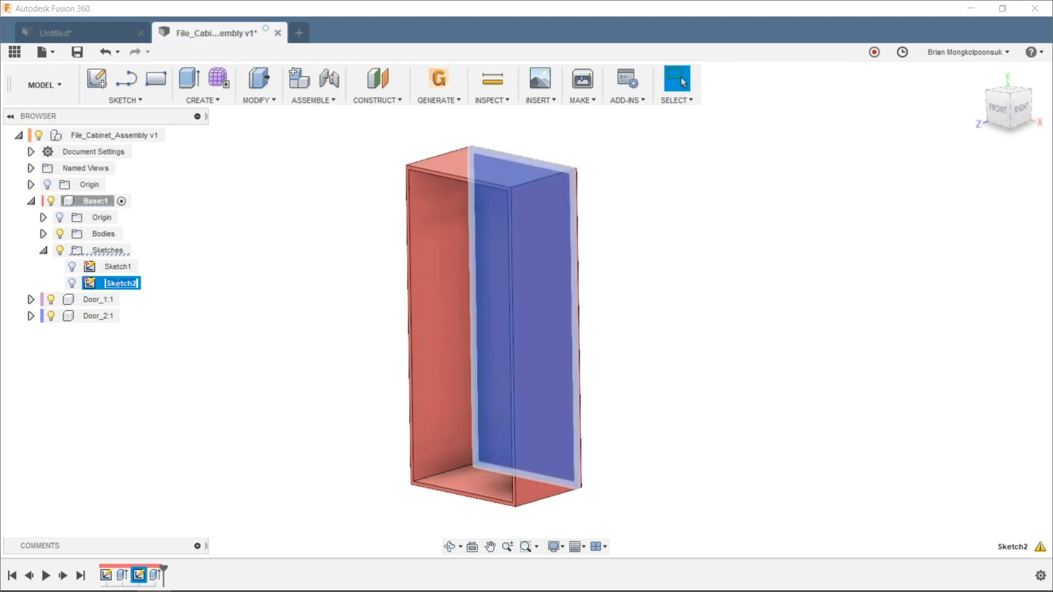
left_click(253, 277)
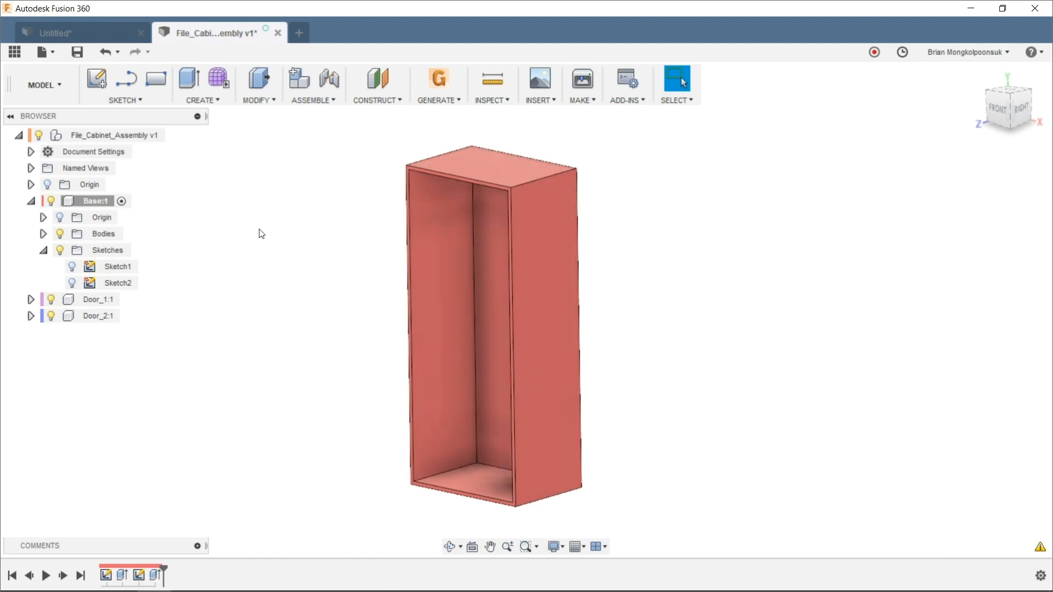
left_click(48, 252)
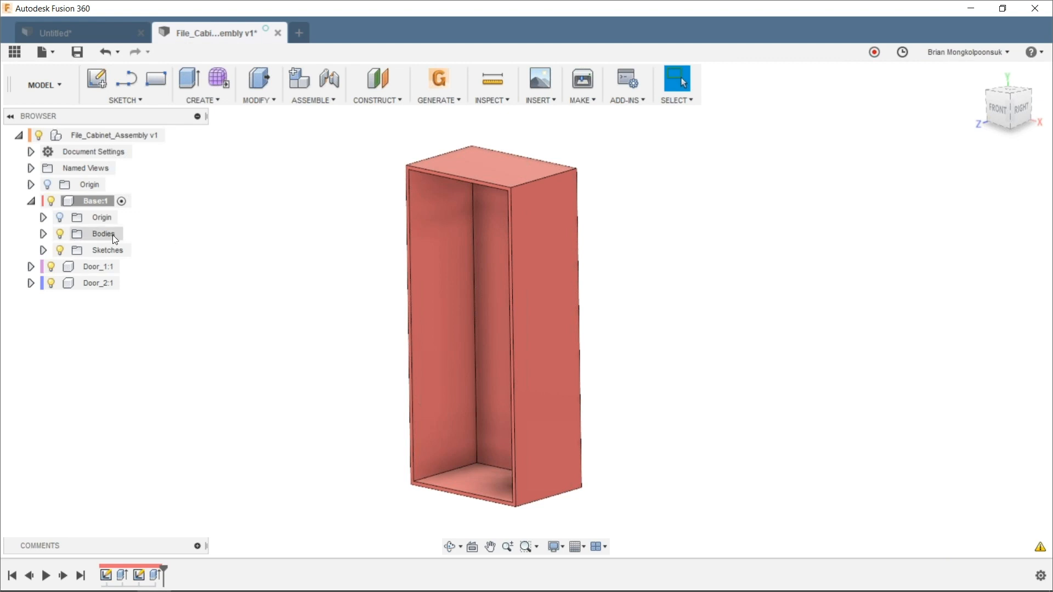
Activate the Door_1 component and sketch a rectangle on the cabinet's front face from the top edge's midpoint to the lower-left corner
left_click(120, 267)
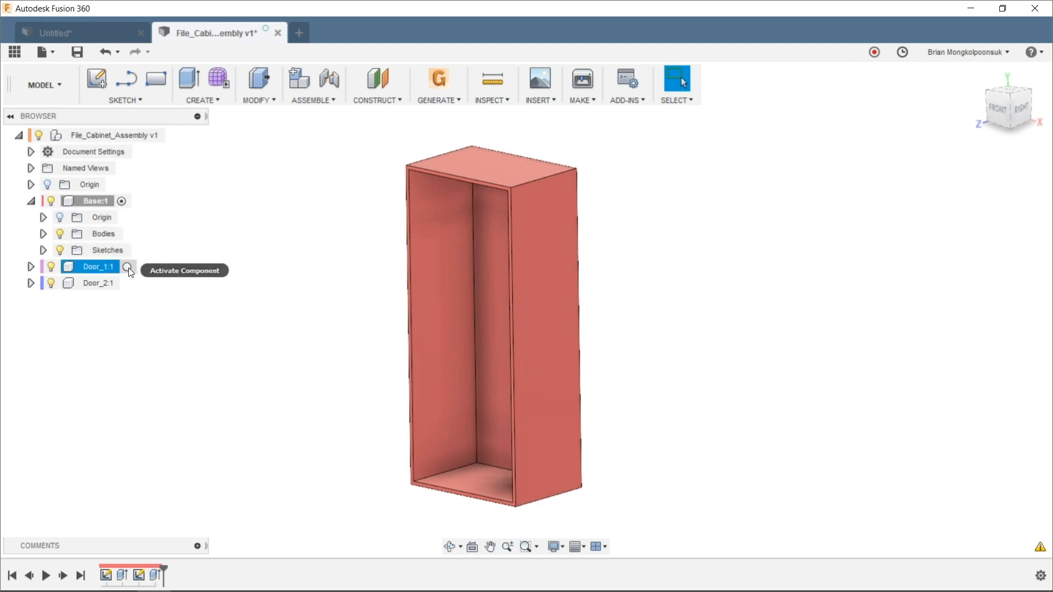
left_click(128, 269)
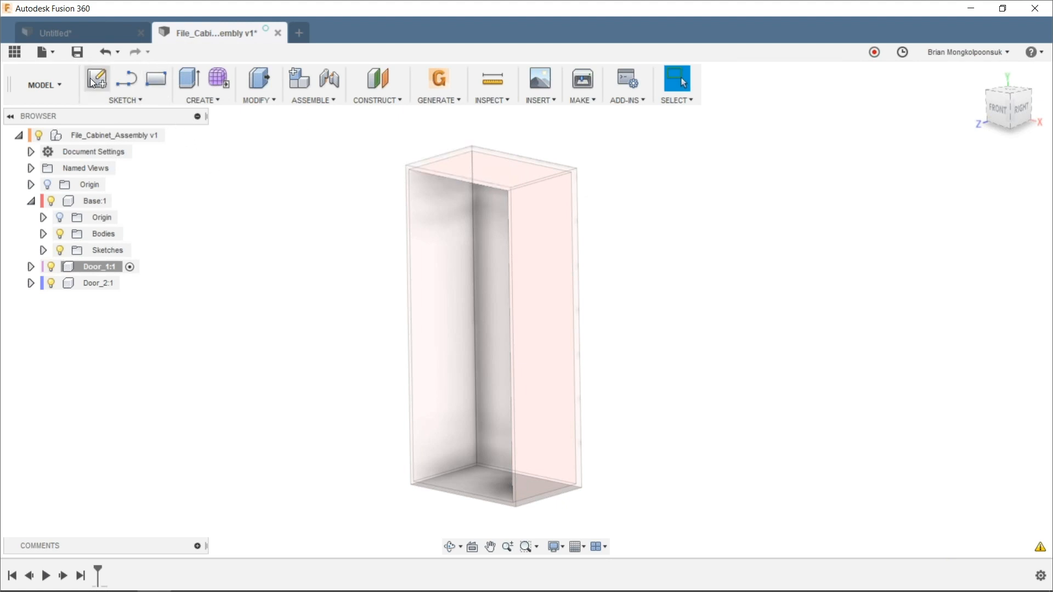
left_click(153, 81)
scroll(410, 159, "up", 3)
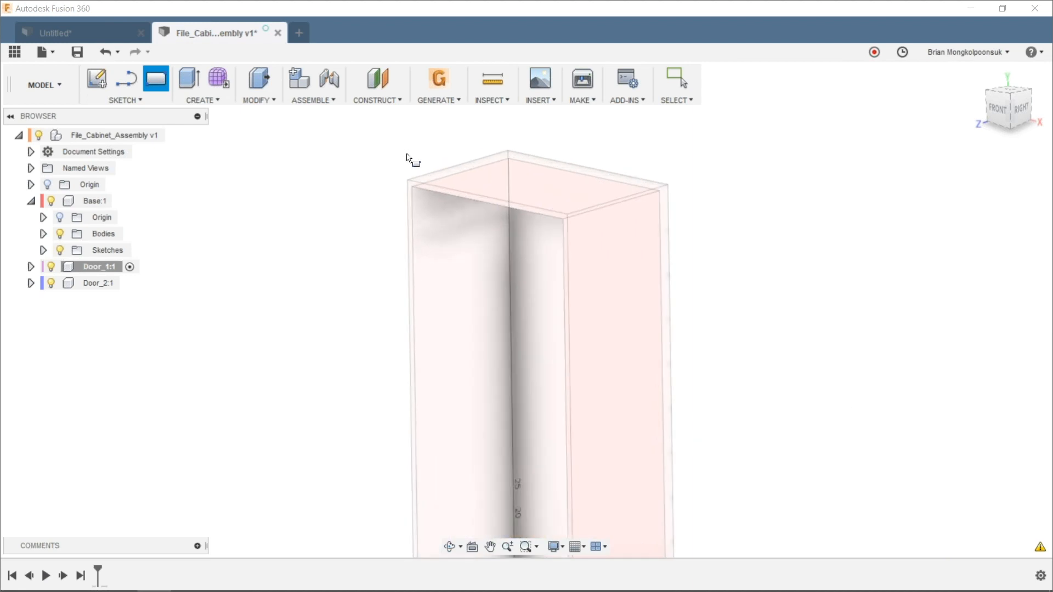
left_click(433, 189)
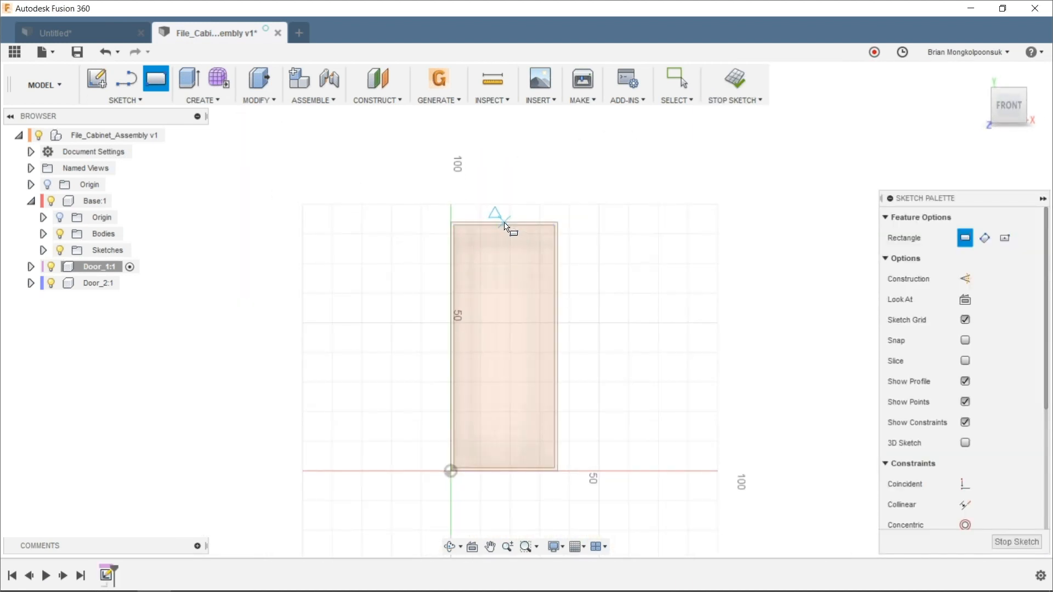
left_click(501, 224)
scroll(518, 513, "up", 2)
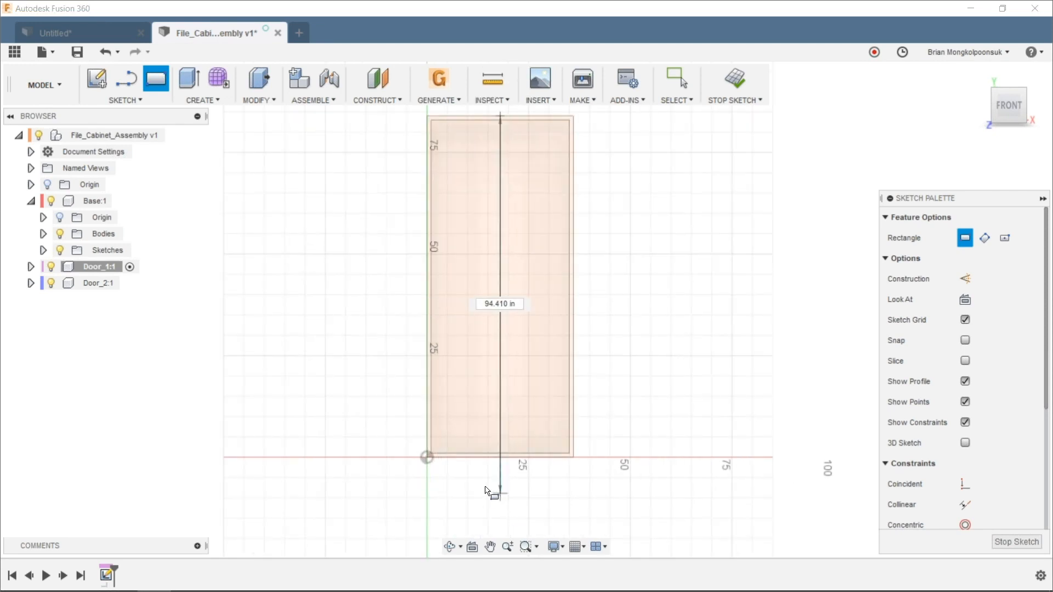
left_click(415, 454)
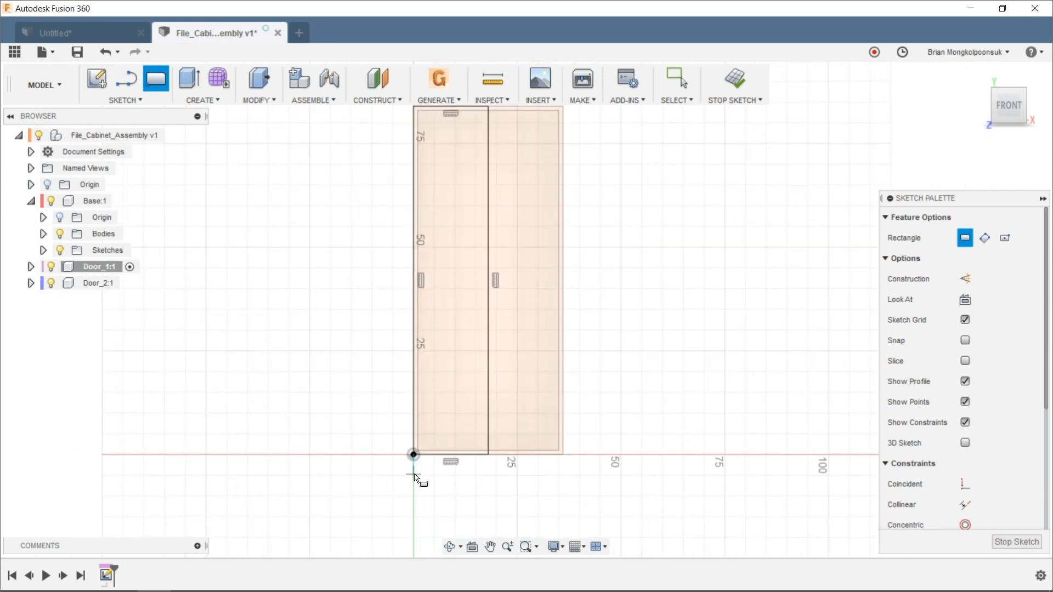
Extrude both profiles of the left door rectangle 1 in as a new body
scroll(417, 479, "down", 2)
key("e")
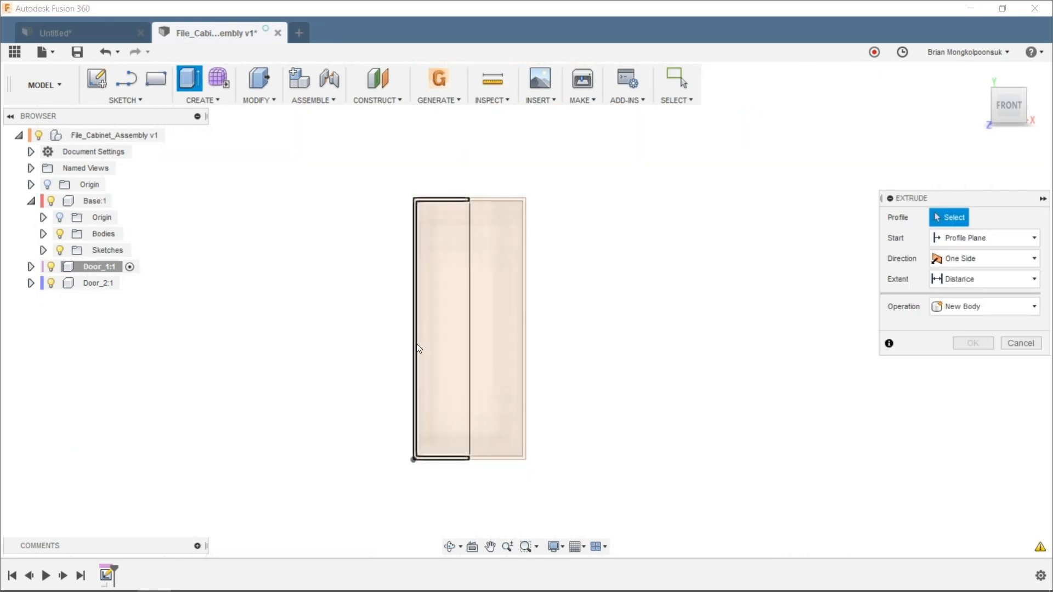
left_click(418, 348)
left_click(481, 315)
type("1")
key("Return")
mouse_move(626, 306)
middle_mouse_down("shift")
mouse_move(574, 364)
mouse_move(538, 331)
mouse_move(616, 314)
middle_mouse_up("shift")
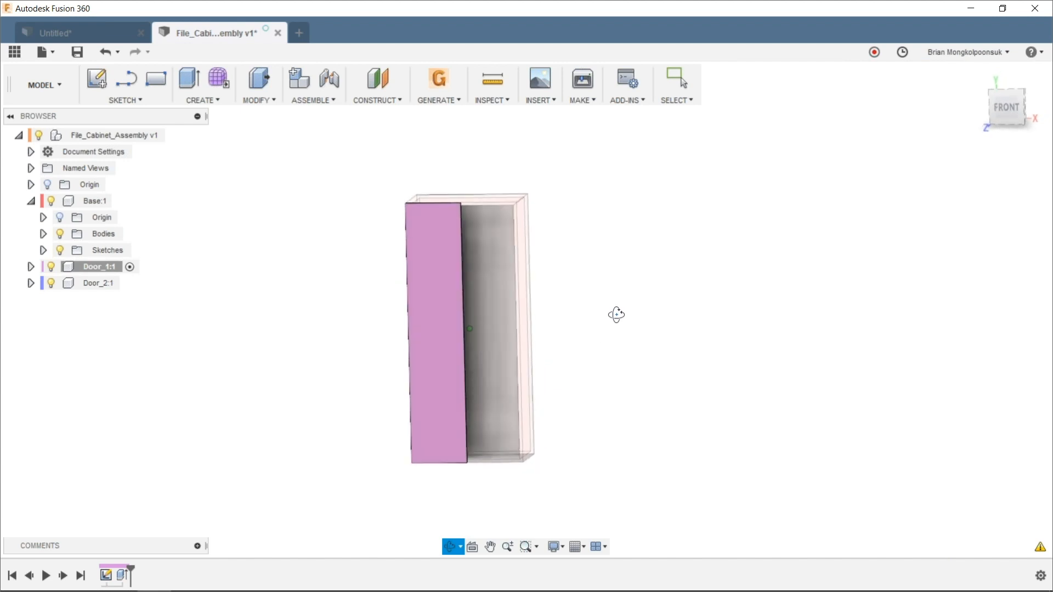
key("Escape")
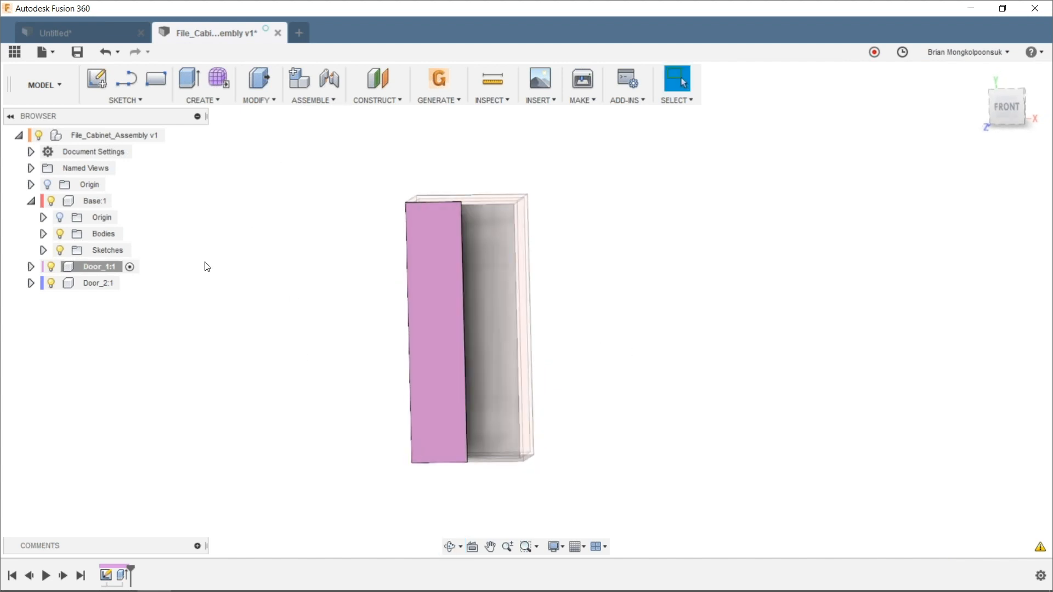
Activate the Door_2 component and sketch an 18 by 84 in rectangle over the open half of the cabinet front, ending at the lower-right corner
left_click(129, 283)
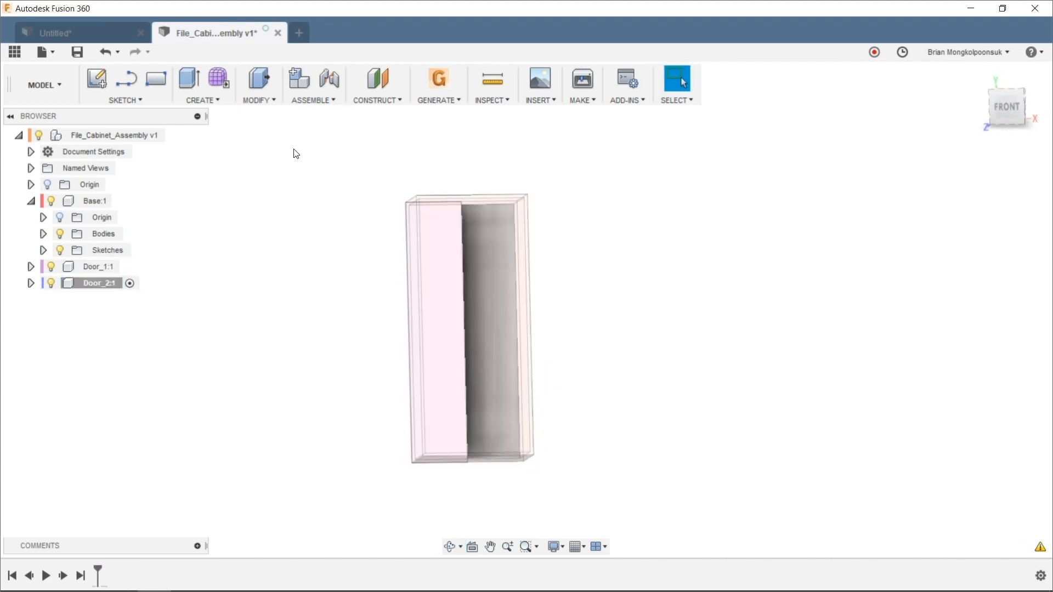
left_click(155, 78)
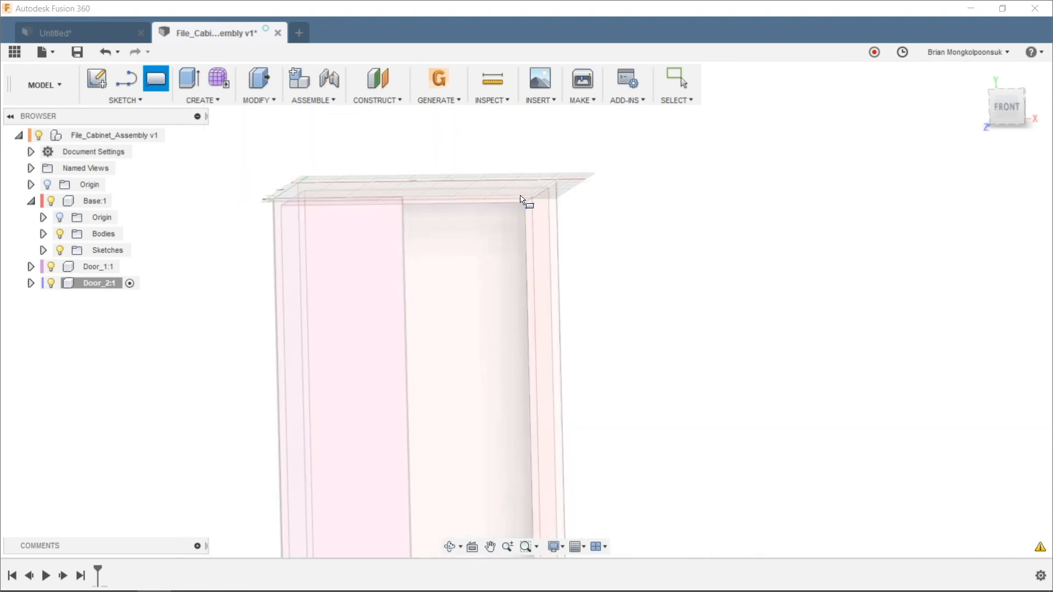
left_click(522, 198)
left_click(364, 305)
scroll(439, 189, "down", 6)
scroll(464, 395, "up", 3)
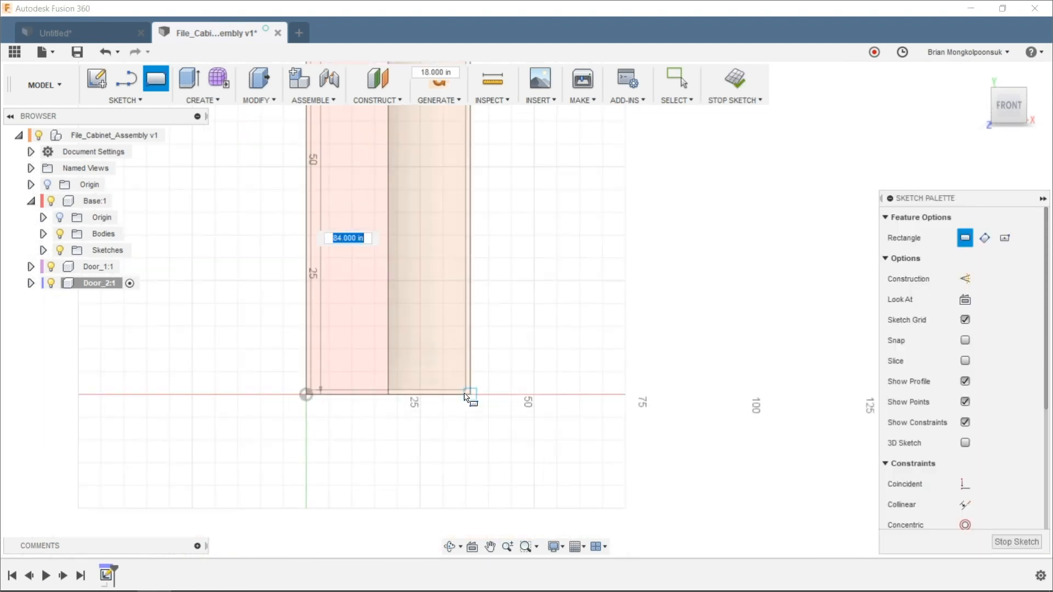
scroll(465, 396, "up", 2)
left_click(469, 395)
scroll(548, 396, "down", 1)
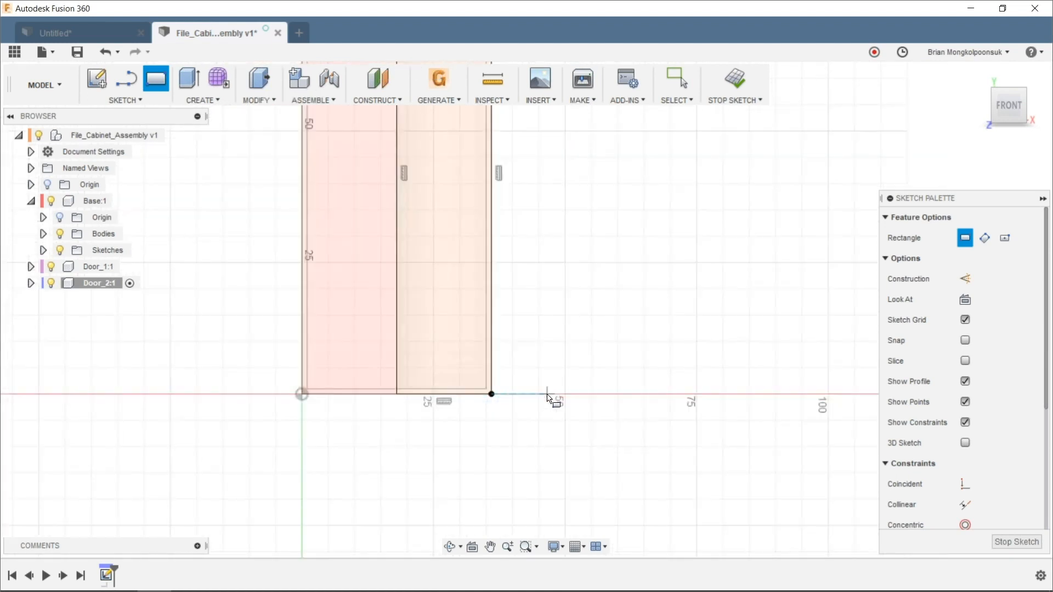
Extrude both profiles of the right door rectangle as a new body in Door_2
key("e")
left_click(493, 366)
left_click(503, 371)
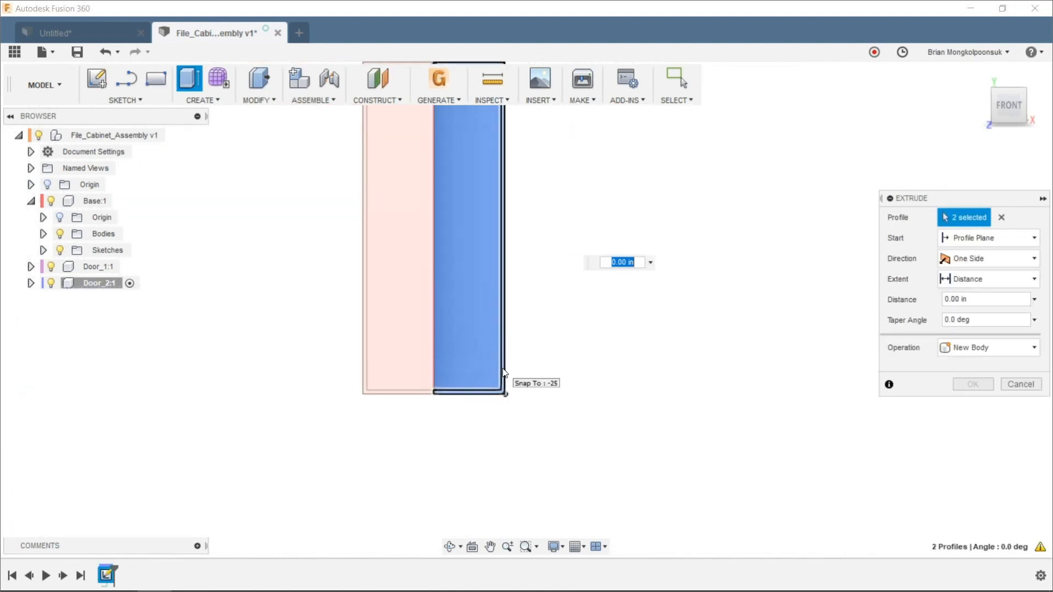
key("Escape")
scroll(502, 367, "down", 2)
middle_click_drag(537, 322, 482, 322, "shift")
scroll(473, 281, "up", 2)
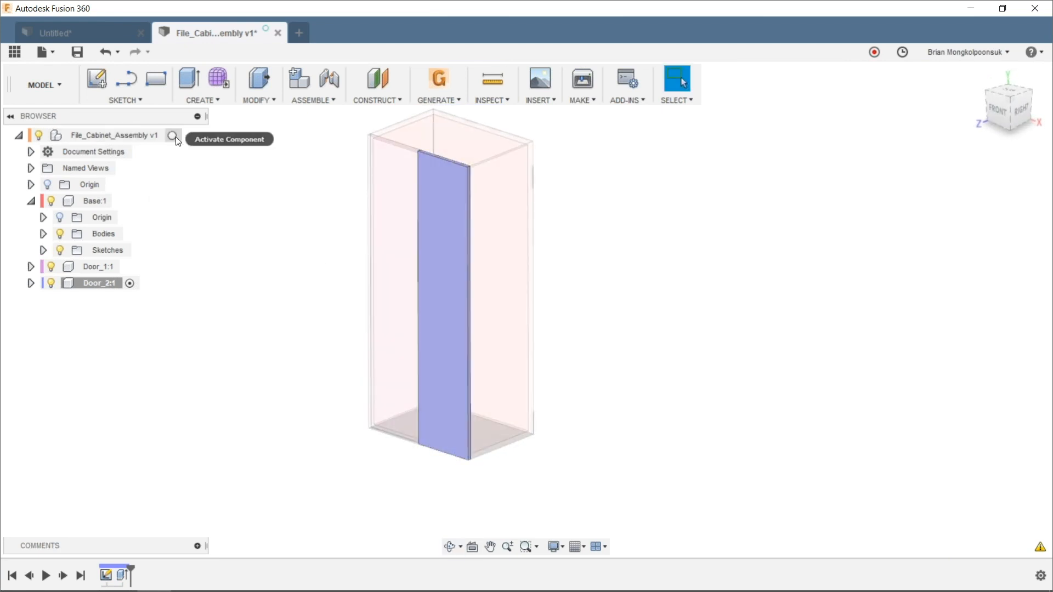
Activate the top-level File_Cabinet_Assembly and view the complete cabinet with both doors
left_click(176, 136)
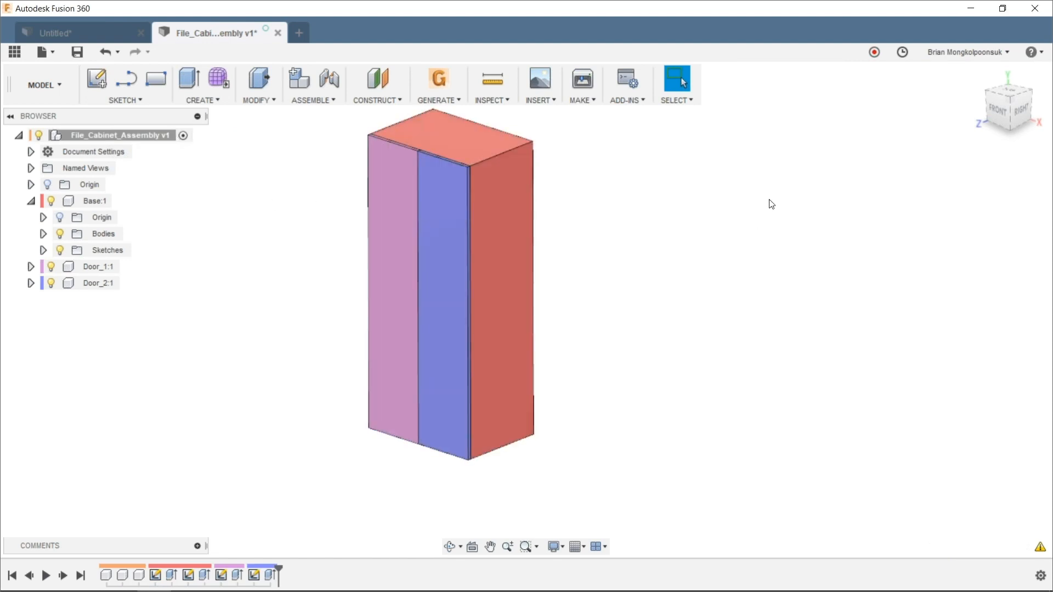
scroll(356, 238, "down", 3)
scroll(317, 234, "up", 3)
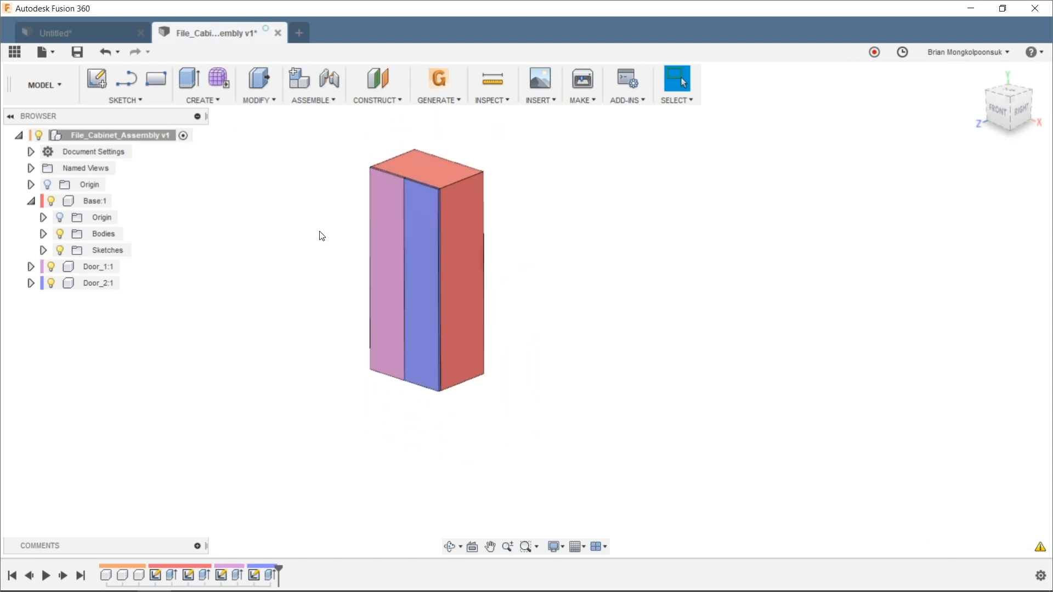
mouse_move(340, 230)
middle_mouse_down("shift")
mouse_move(348, 218)
mouse_move(467, 206)
mouse_move(342, 217)
middle_mouse_up("shift")
key("Escape")
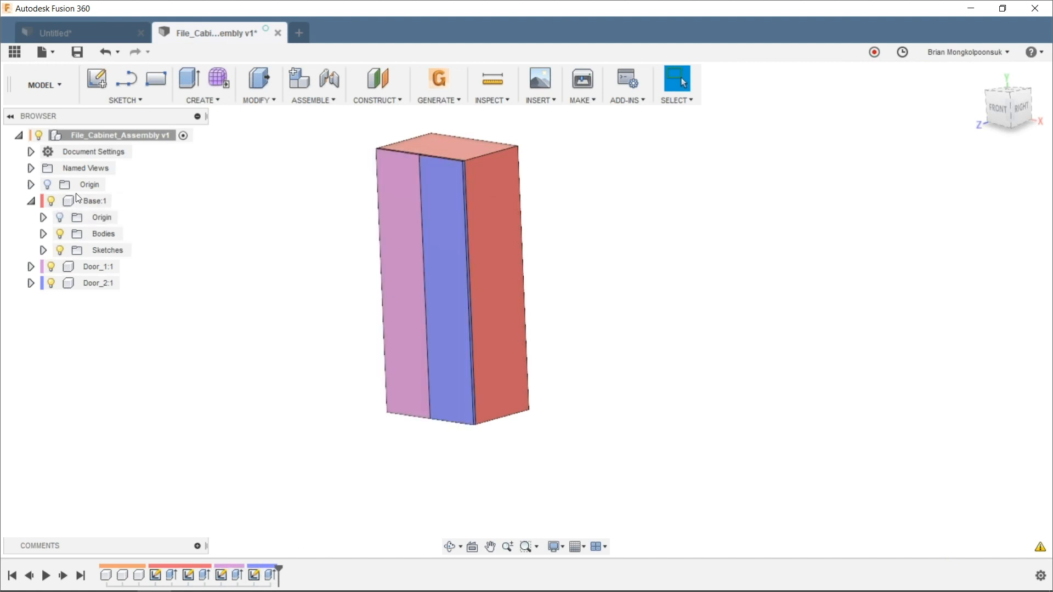
Collapse the Base component's contents and turn off component color cycling
left_click(31, 201)
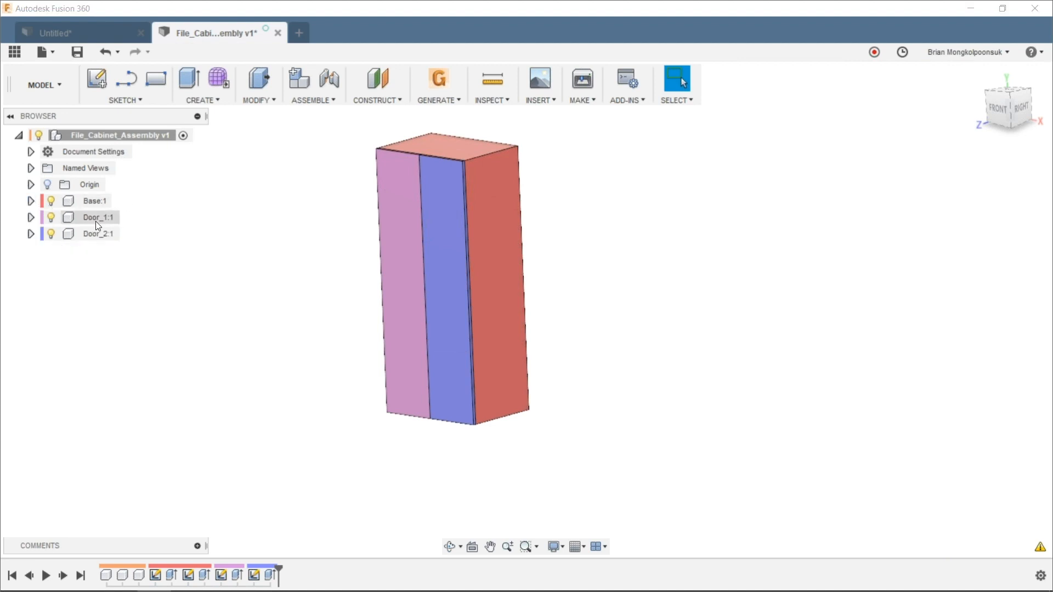
left_click(31, 217)
left_click(31, 217)
left_click(540, 100)
left_click(494, 101)
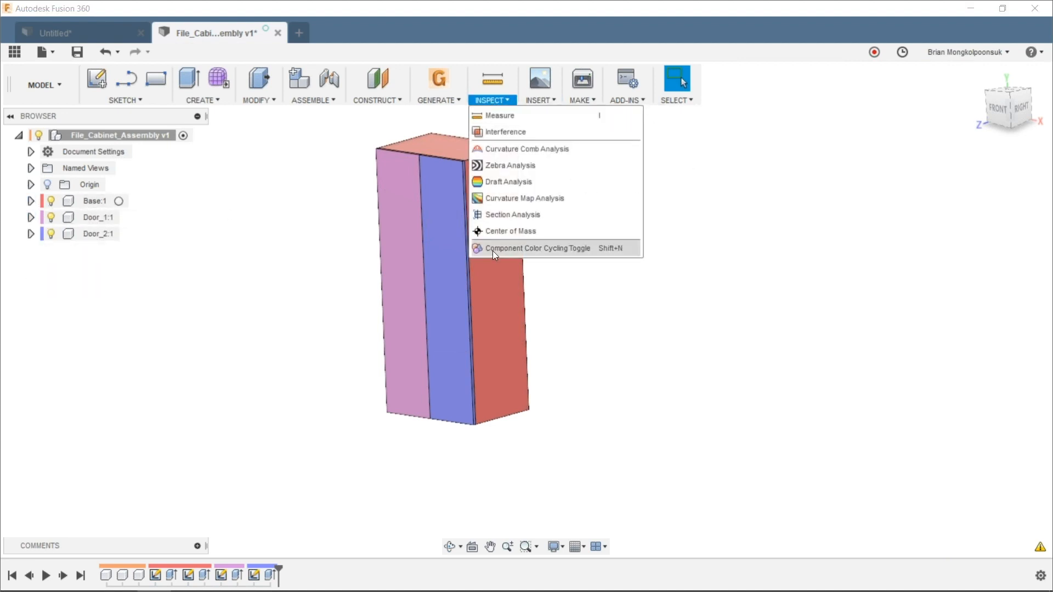
left_click(571, 250)
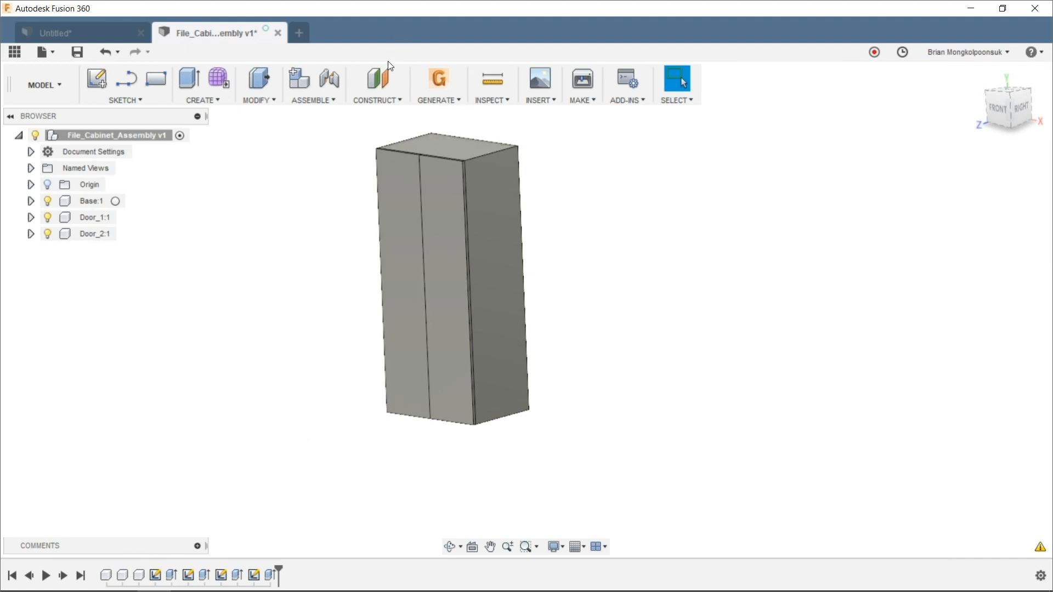
Examine the contents of the Base and Door_1 components and view the cabinet from its front-left side
left_click(31, 200)
left_click(31, 201)
left_click(31, 218)
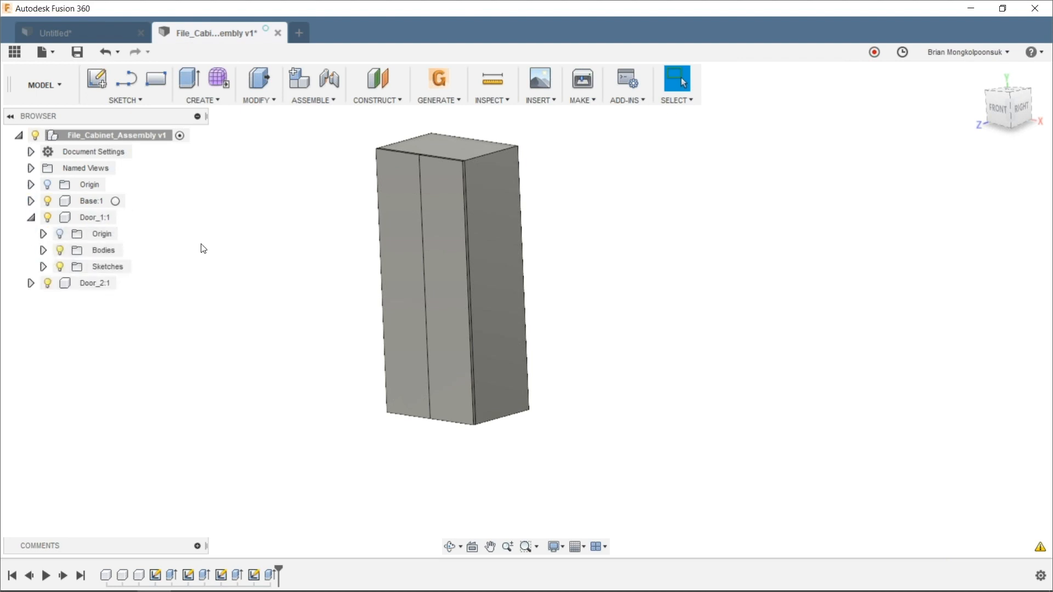
left_click(30, 218)
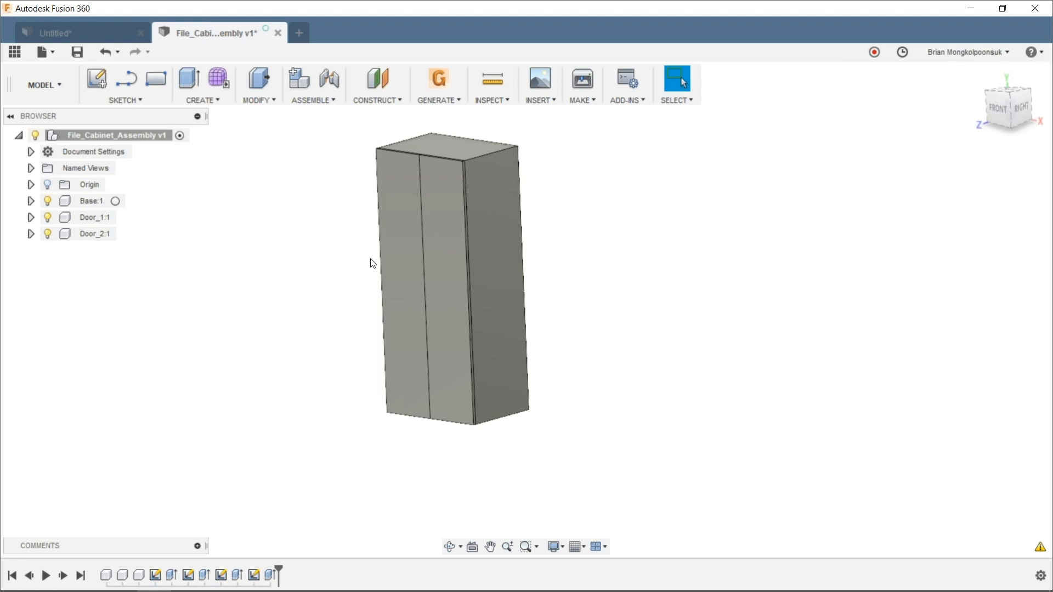
scroll(338, 254, "down", 2)
scroll(329, 253, "up", 4)
middle_click_drag(345, 240, 439, 250, "shift")
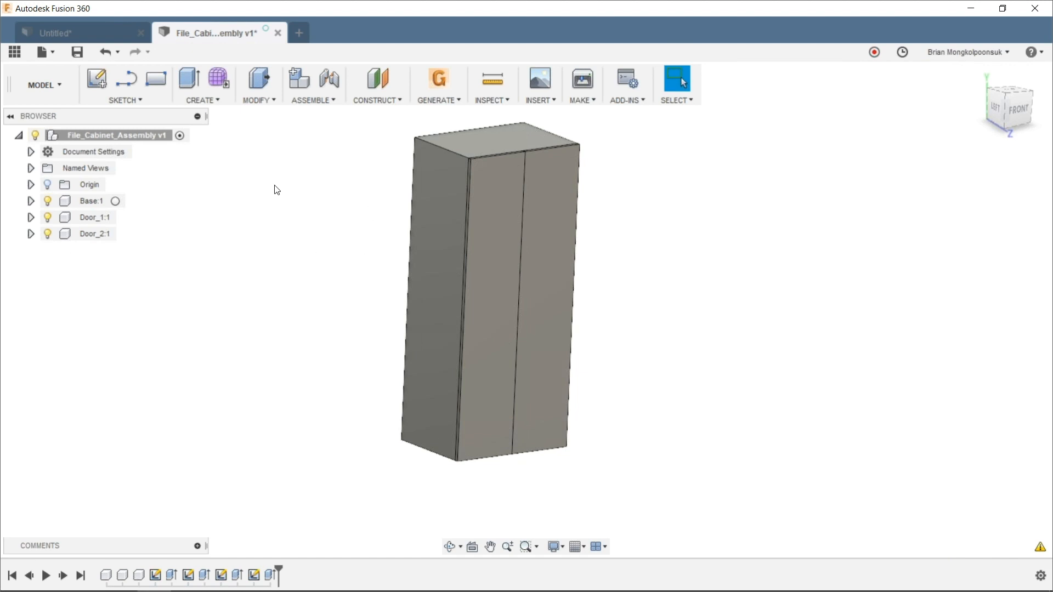
Insert Office_Cabinet_Door_Handle from the project folder into the current design at its default position
left_click(14, 51)
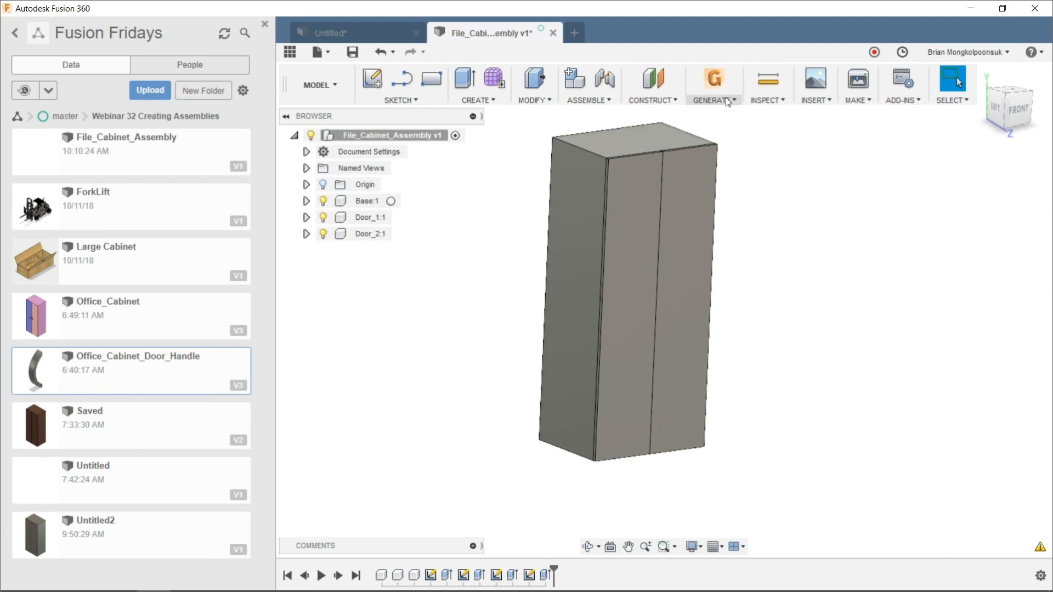
left_click(755, 97)
mouse_move(818, 100)
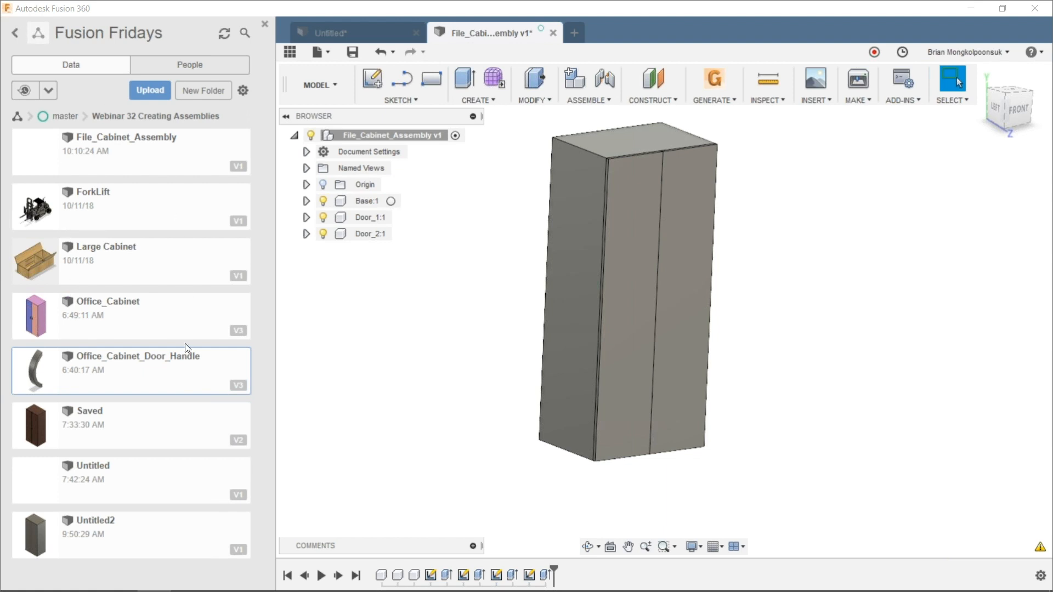
right_click(169, 379)
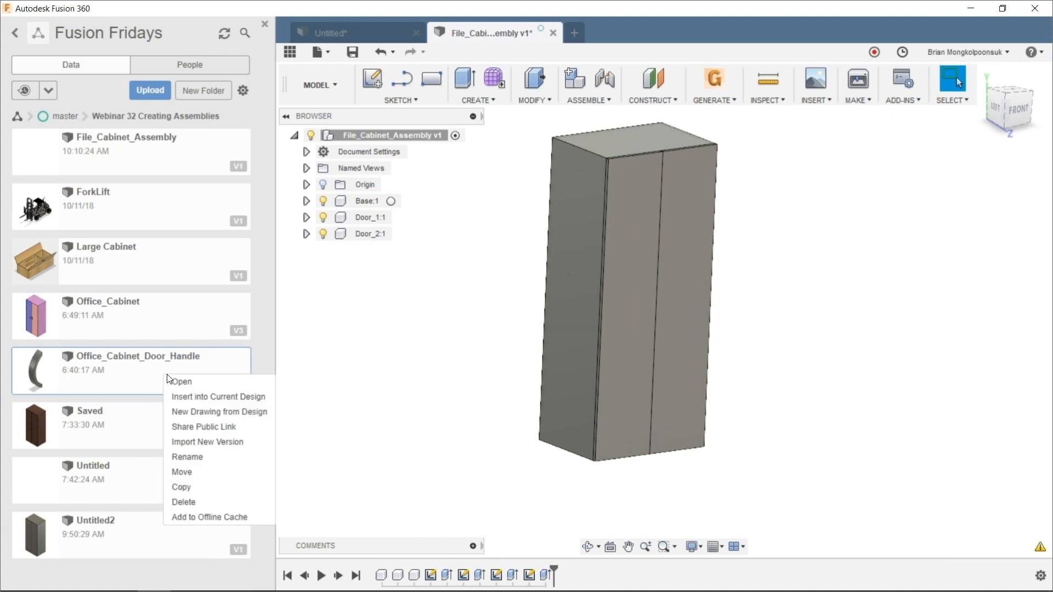
left_click(207, 397)
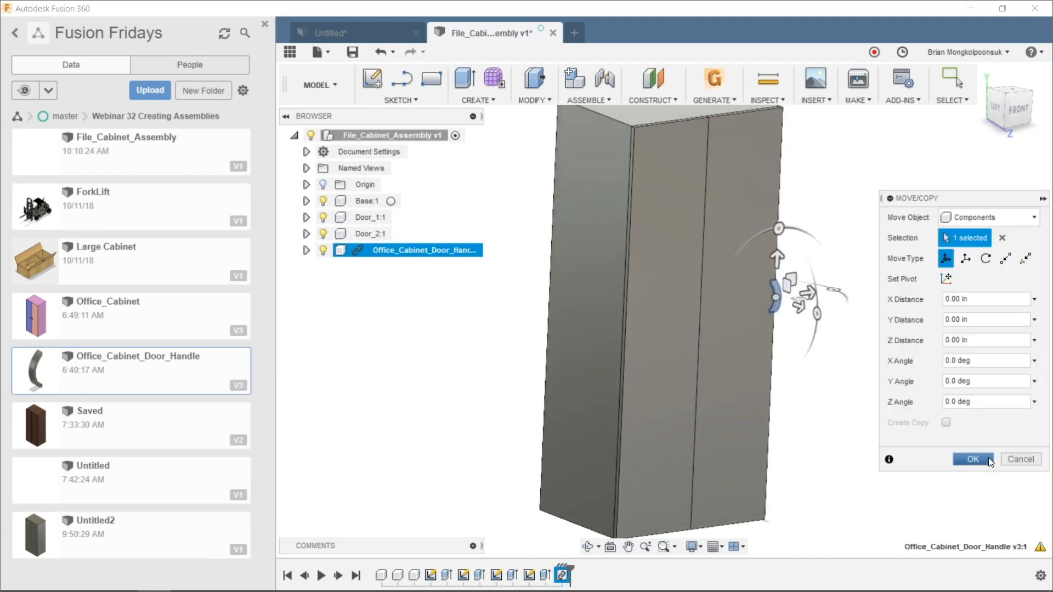
left_click(989, 458)
Insert a second Office_Cabinet_Door_Handle into the design and move it -45 in along X
right_click(130, 374)
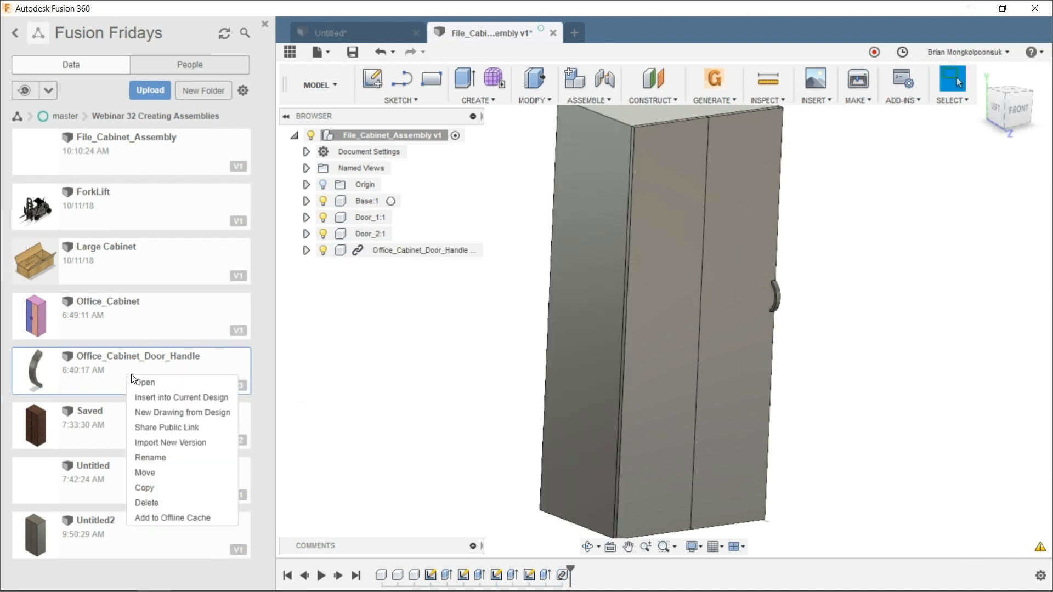
left_click(155, 395)
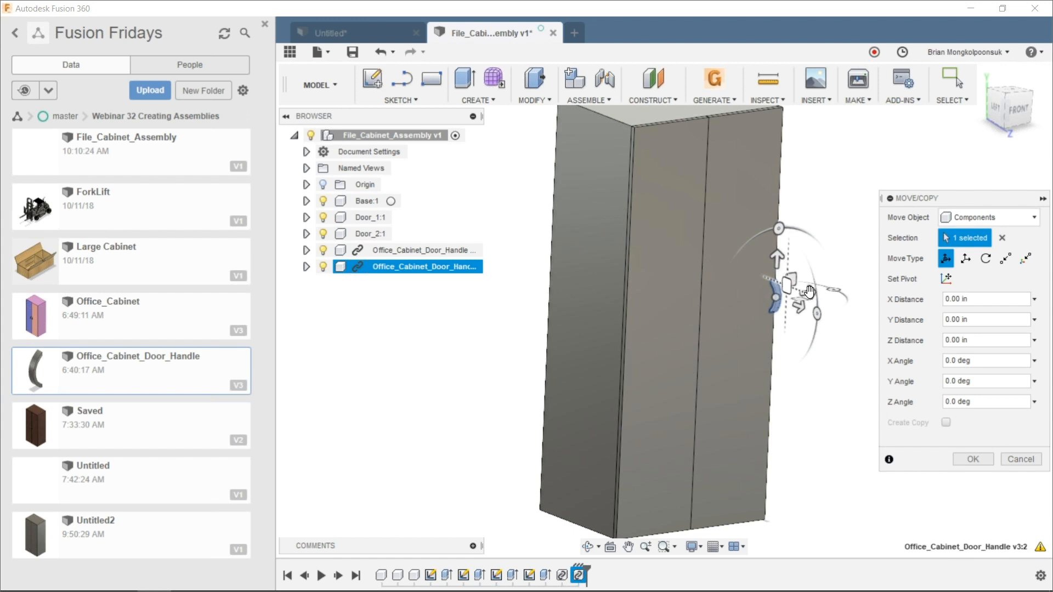
left_click(810, 291)
left_click_drag(811, 291, 629, 345)
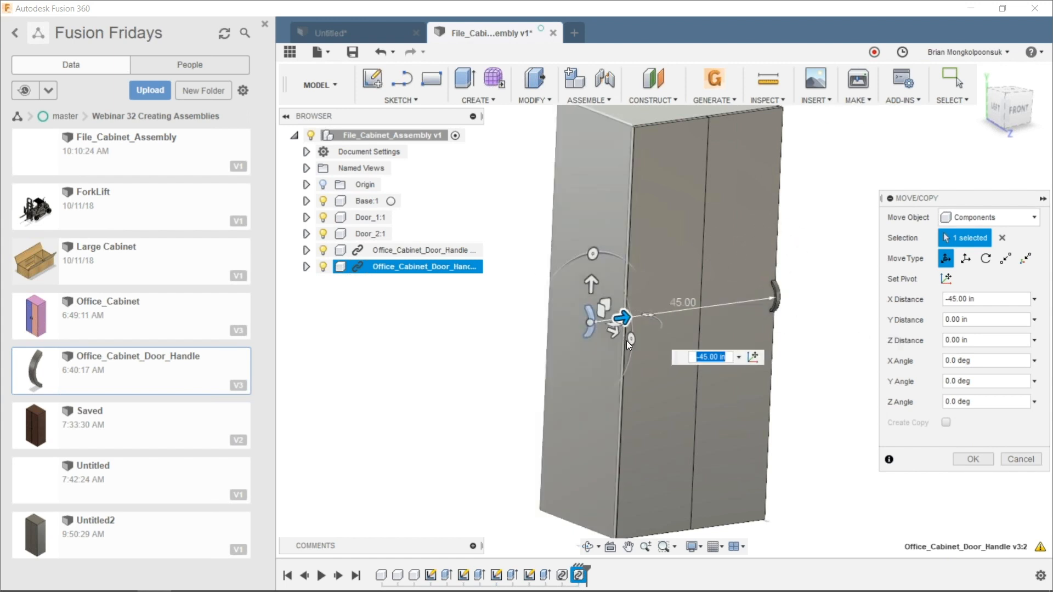
left_click(974, 460)
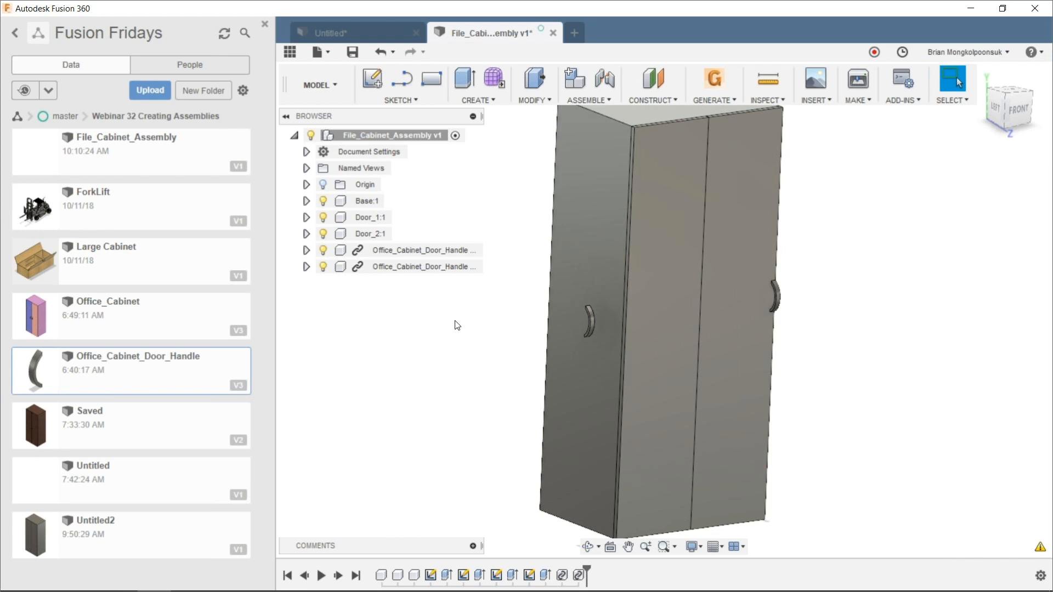
left_click(594, 322)
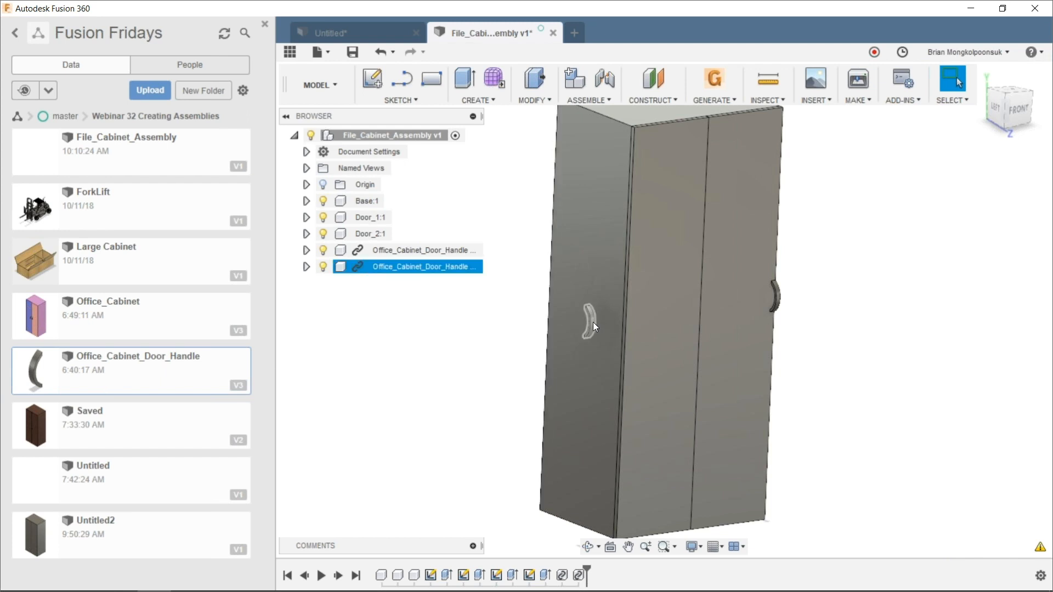
left_click(507, 325)
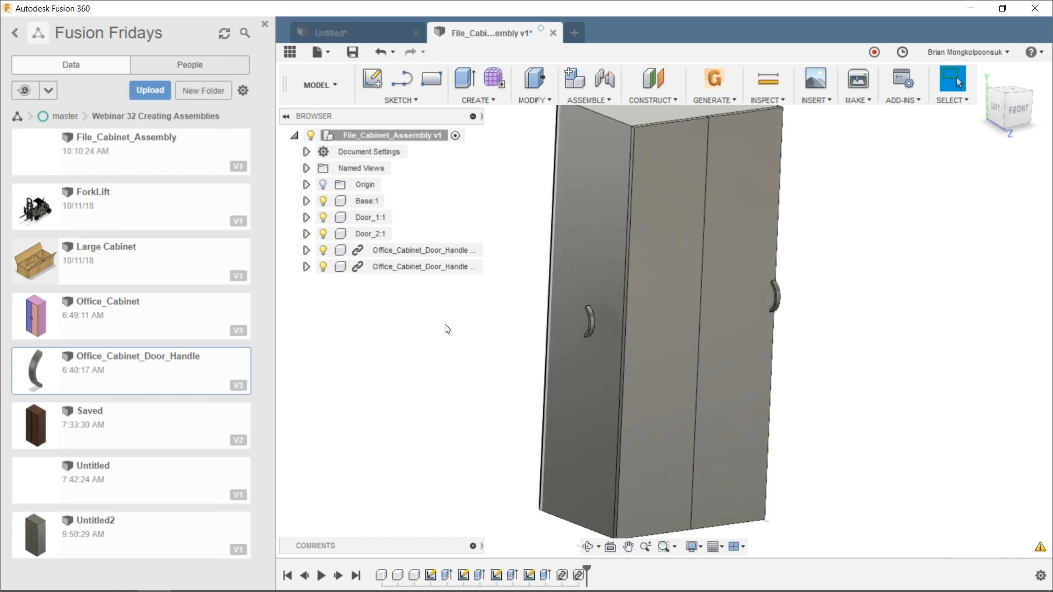
right_click(361, 250)
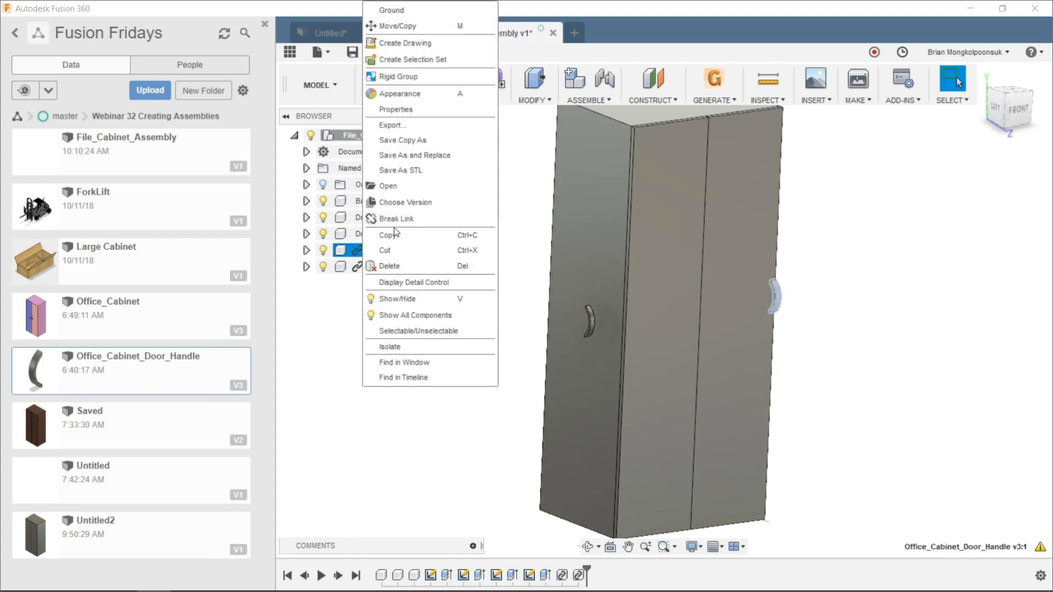
left_click(337, 331)
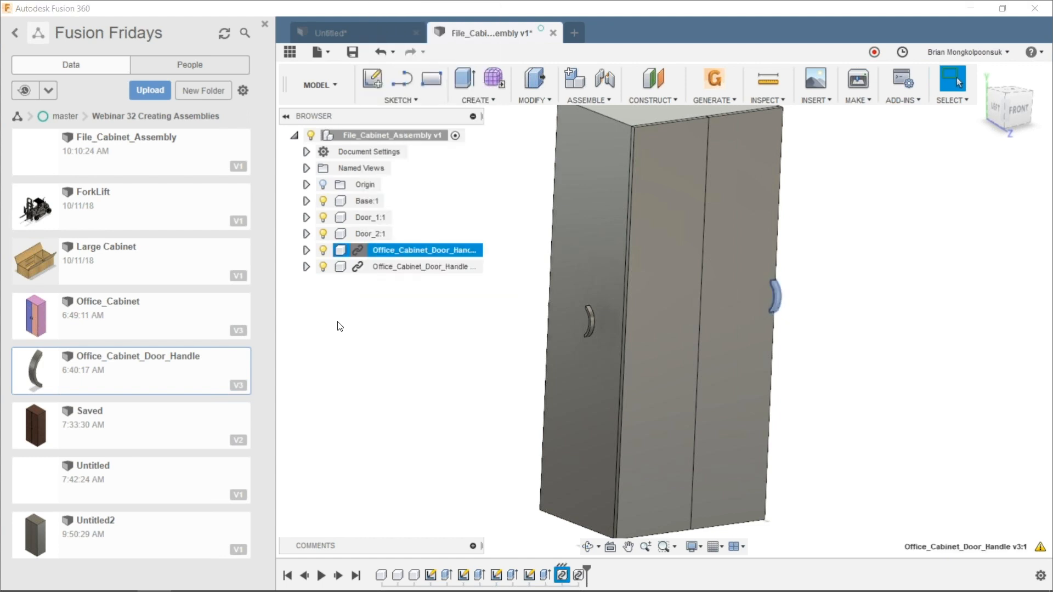
left_click(377, 338)
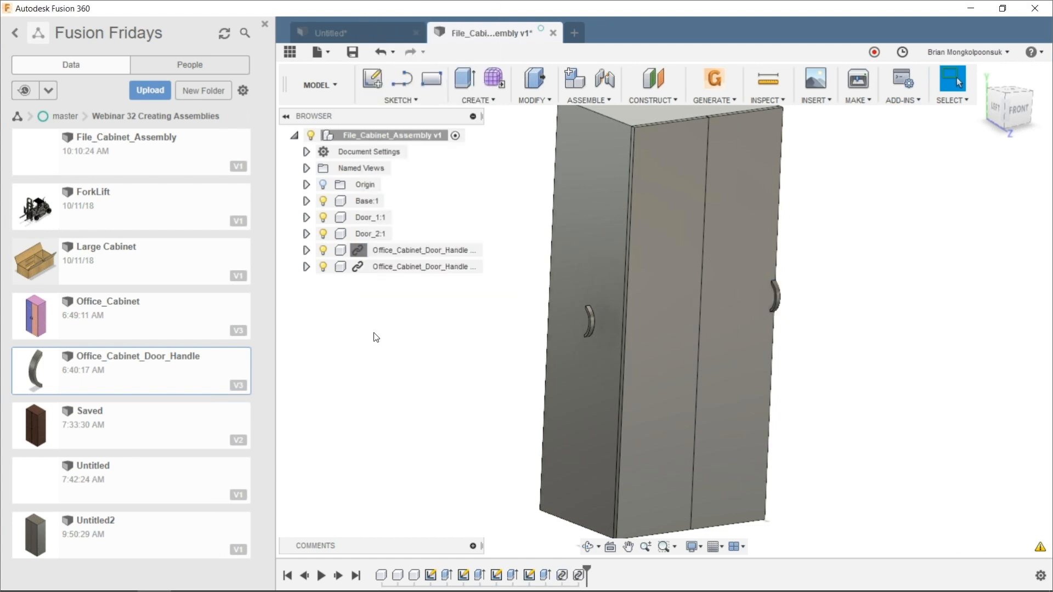
Close the project data listing and pull the right-hand door out of the cabinet, off to its side
left_click(268, 23)
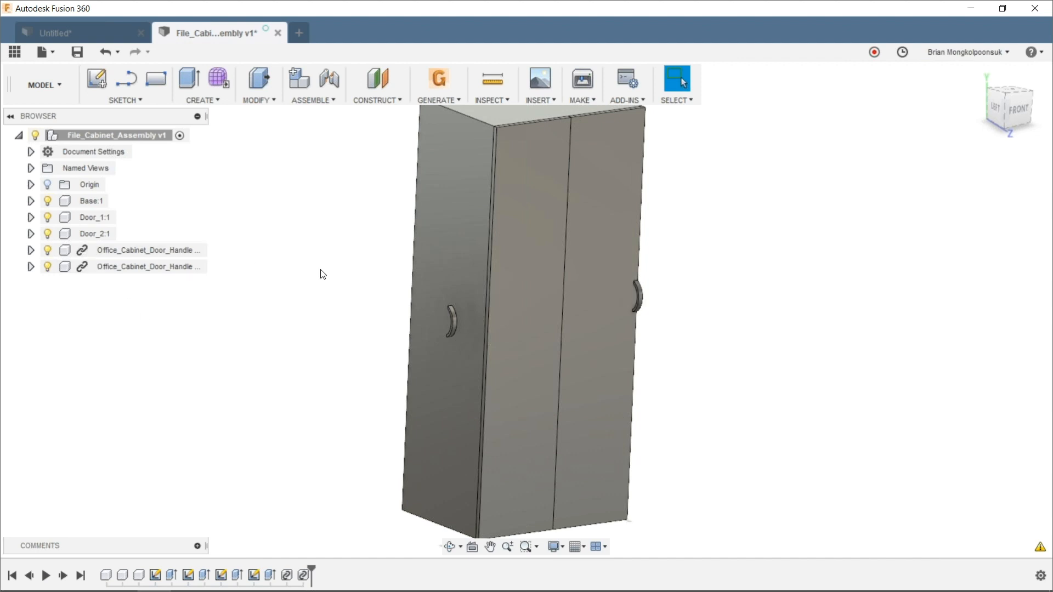
scroll(326, 274, "down", 2)
middle_click_drag(317, 253, 333, 263)
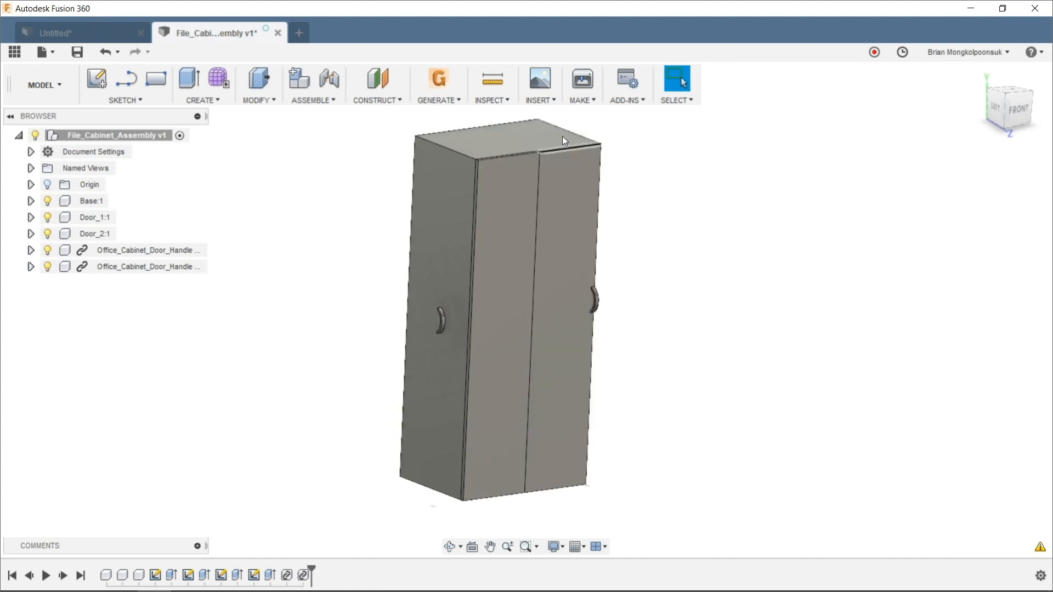
left_click_drag(571, 191, 660, 285)
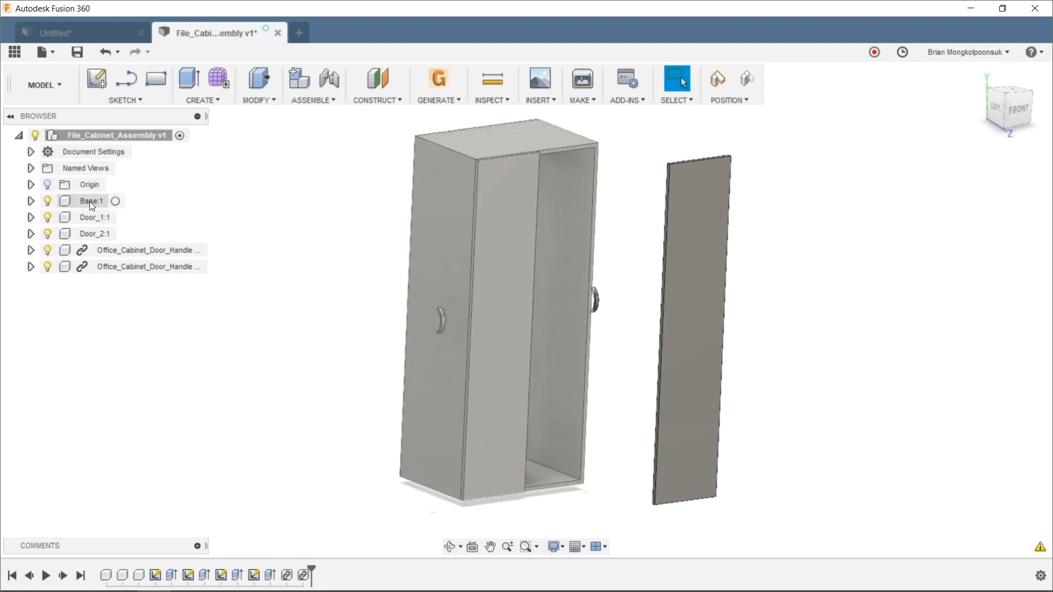
Ground the Base component so that it stays fixed in place
right_click(81, 201)
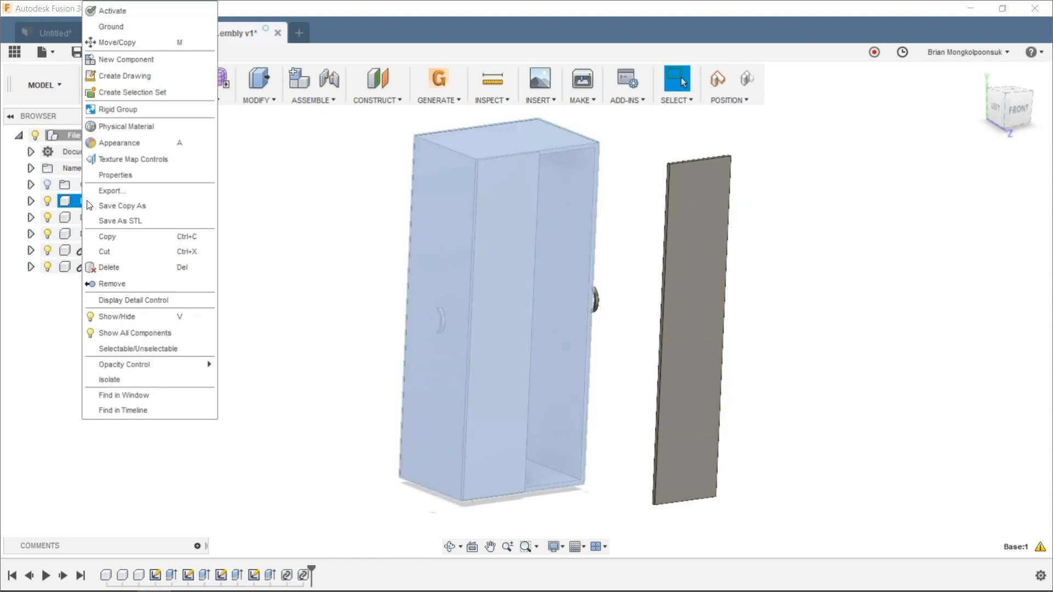
left_click(117, 8)
left_click(298, 221)
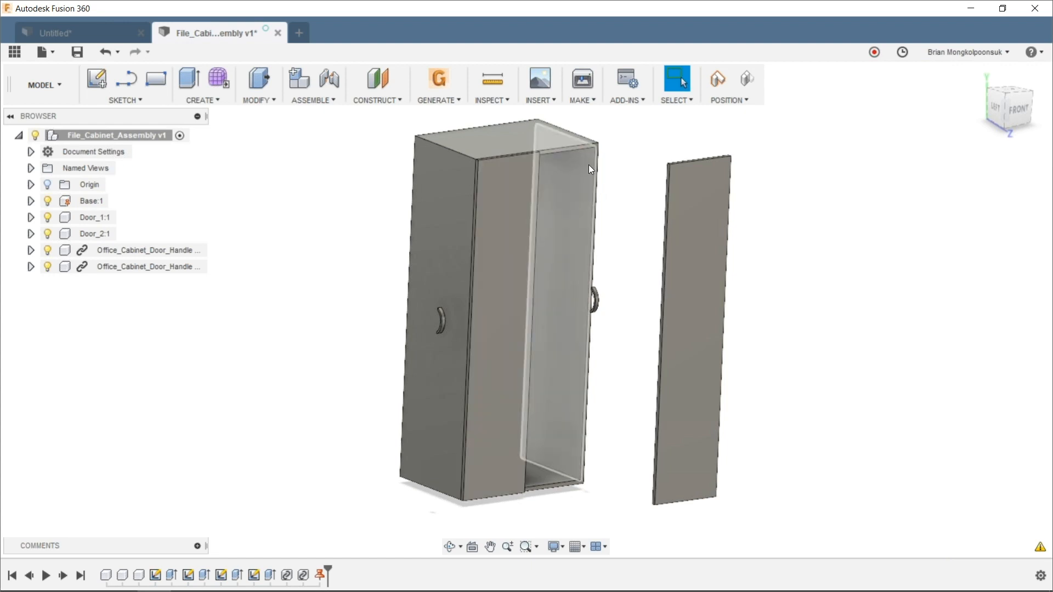
Start a joint with the moved door's position captured, and pick the midpoint of the loose door's outer vertical edge as Component1
middle_click_drag(646, 176, 584, 179, "shift")
mouse_move(729, 254)
middle_mouse_down("shift")
mouse_move(703, 225)
mouse_move(721, 256)
middle_mouse_up("shift")
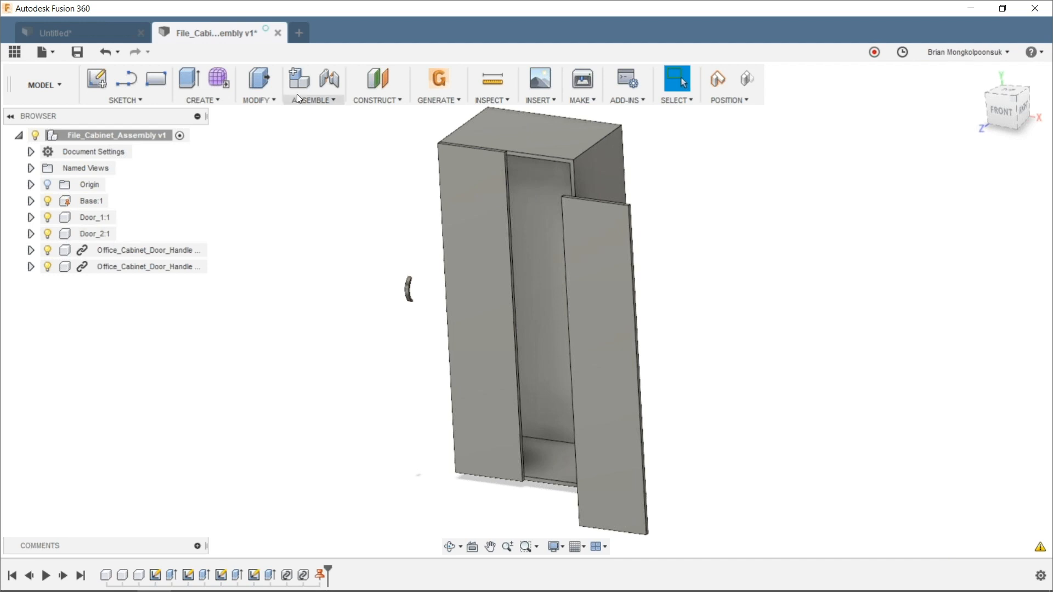
left_click(325, 76)
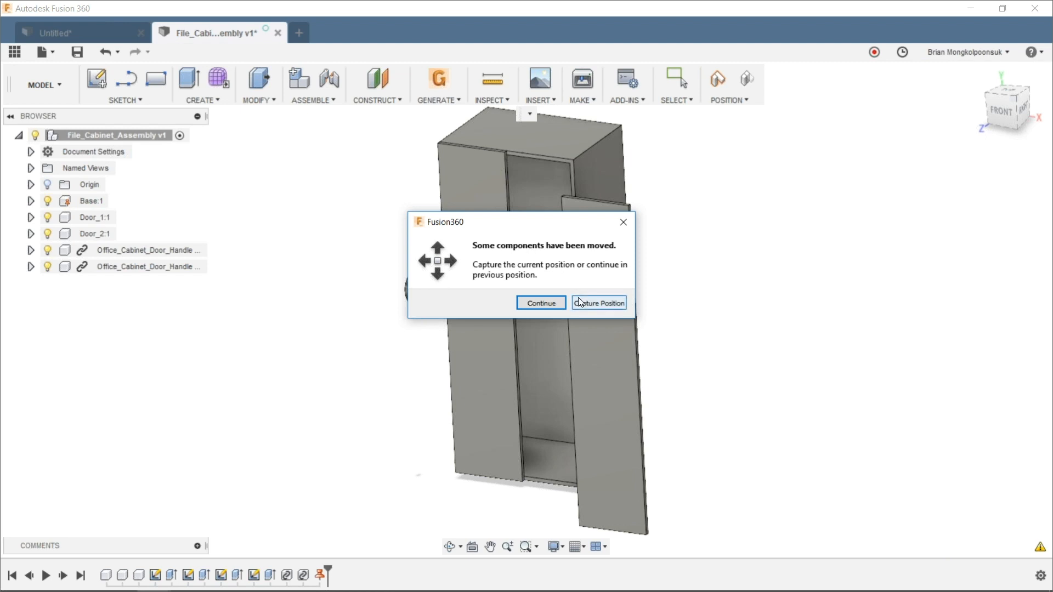
left_click(604, 302)
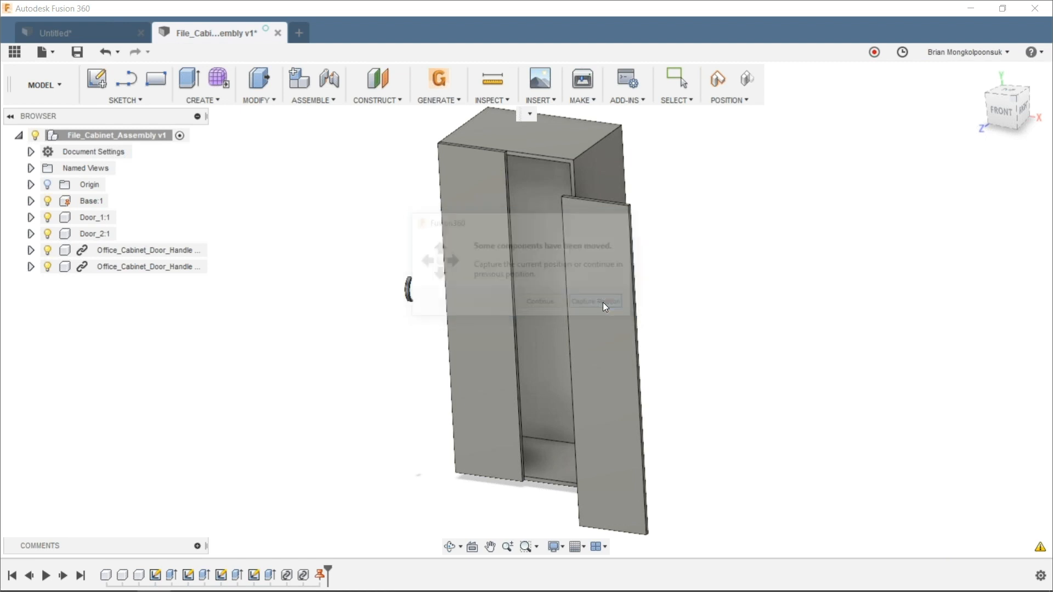
middle_click_drag(628, 357, 655, 306, "shift")
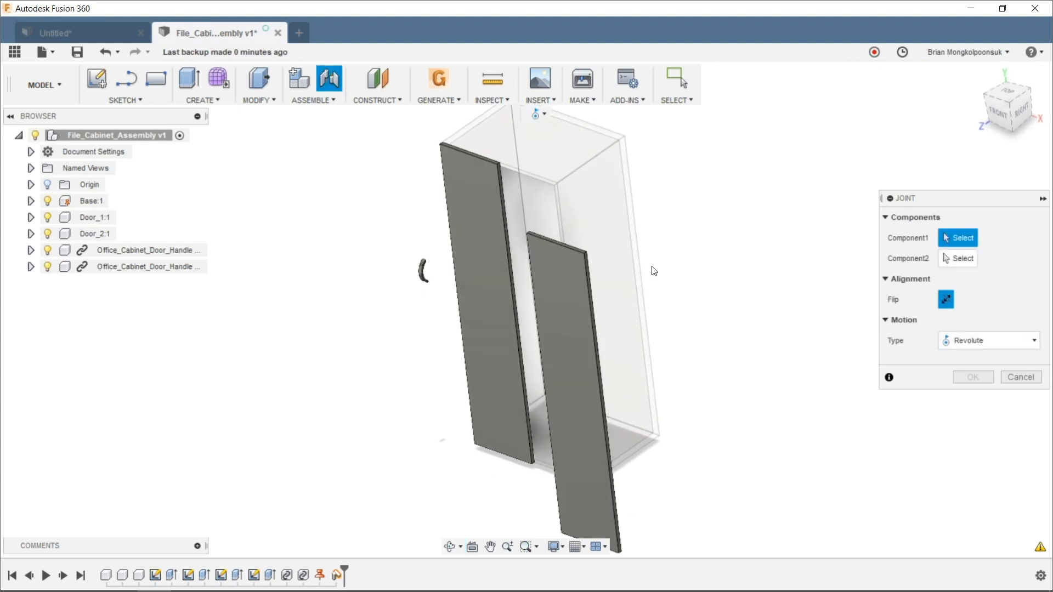
scroll(623, 195, "down", 3)
scroll(624, 323, "up", 3)
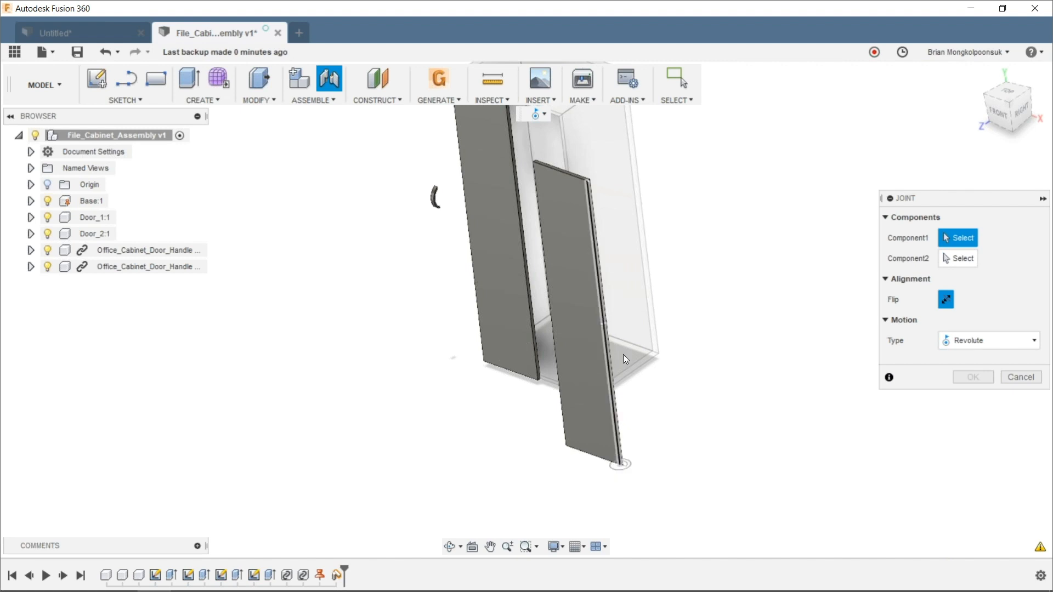
scroll(637, 336, "up", 2)
middle_click_drag(692, 335, 689, 353, "shift")
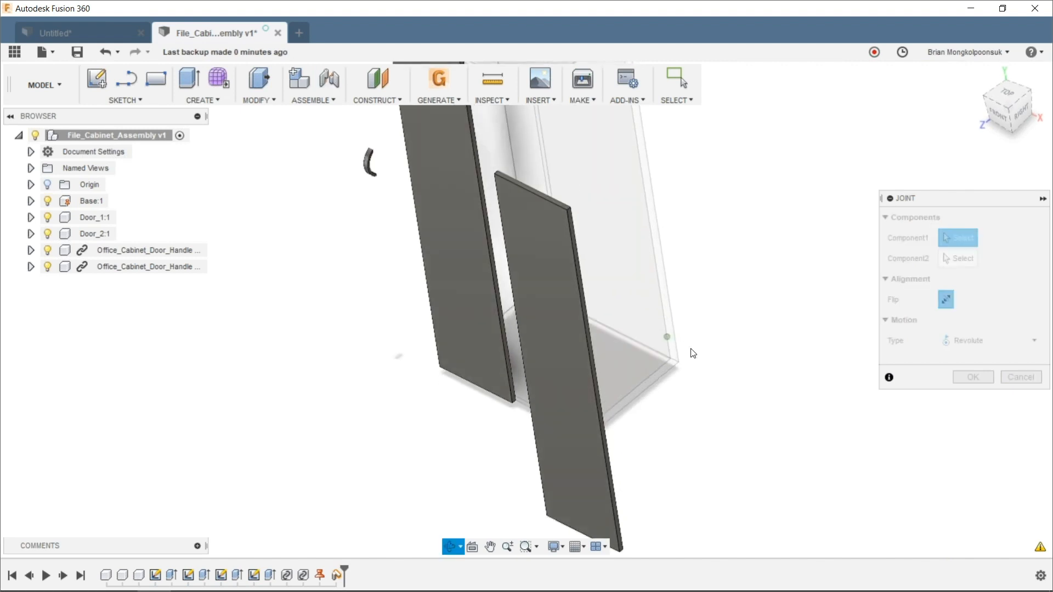
scroll(598, 376, "up", 2)
scroll(599, 381, "up", 2)
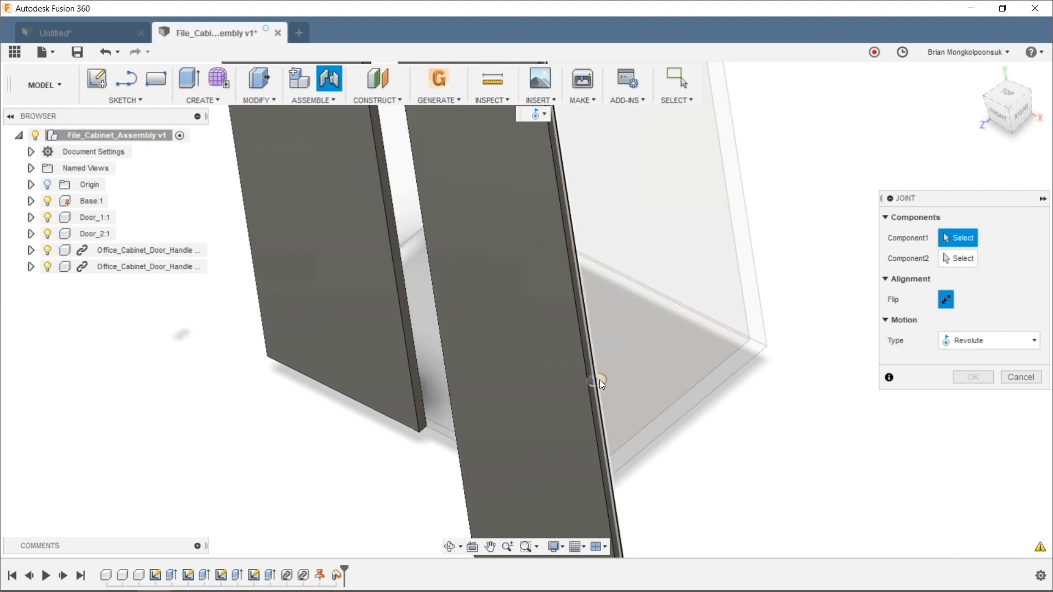
left_click(597, 381)
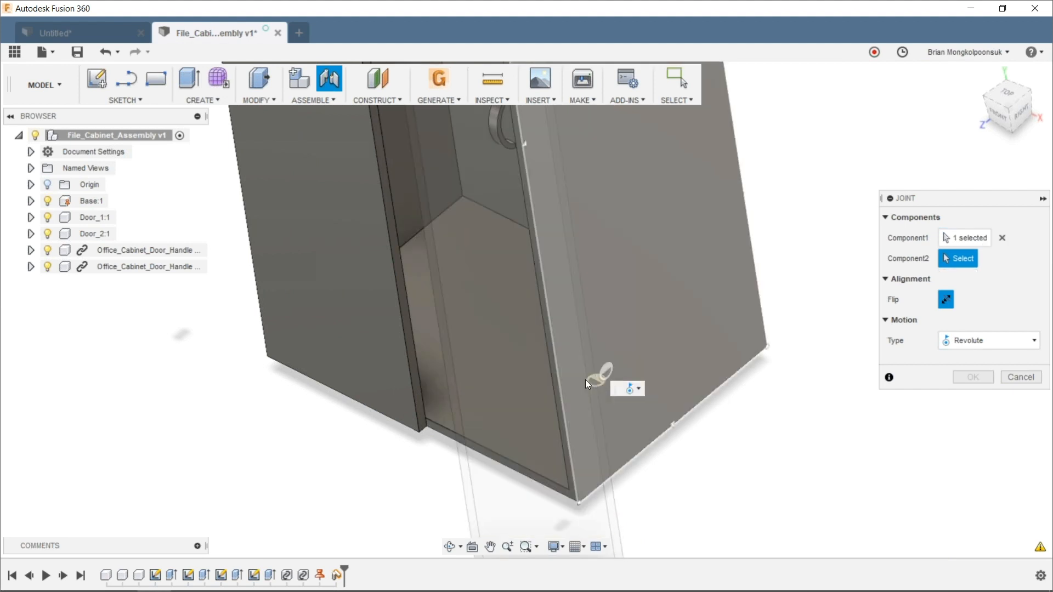
Pick the midpoint of the cabinet's right front vertical edge as Component2 of the joint
scroll(620, 371, "down", 5)
middle_click_drag(618, 361, 624, 306, "shift")
scroll(631, 303, "up", 5)
scroll(629, 310, "up", 6)
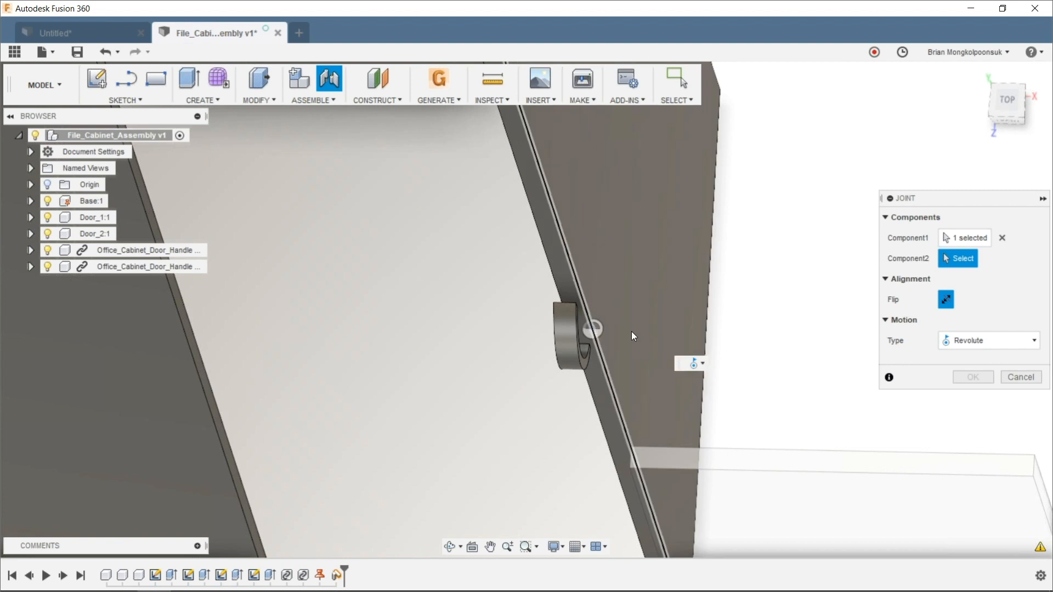
left_click(632, 333)
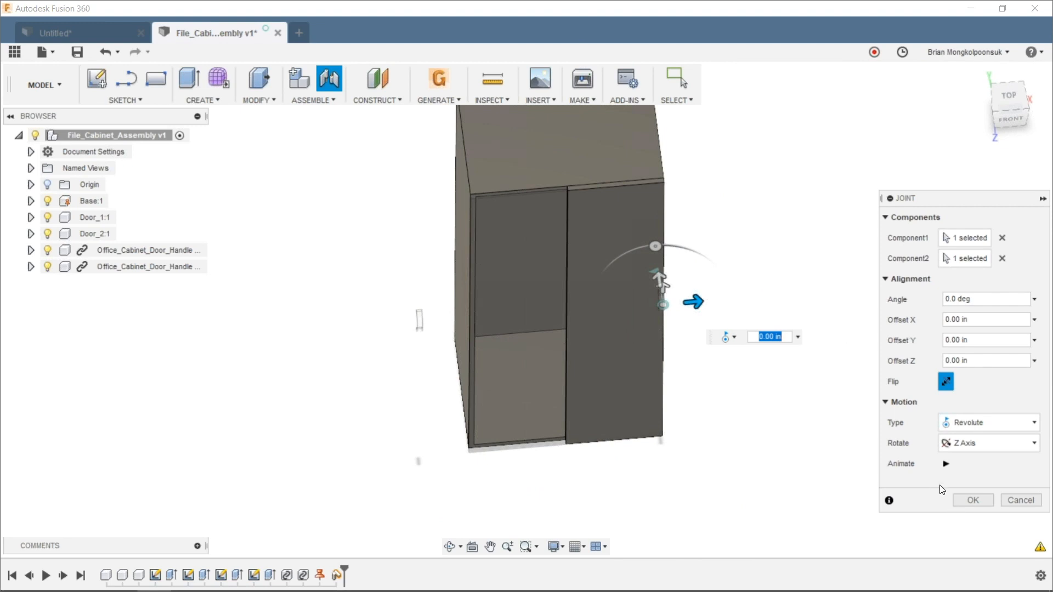
Preview the door's motion, compare it with the Rigid type, and create the joint as Revolute about the Z Axis
left_click(945, 465)
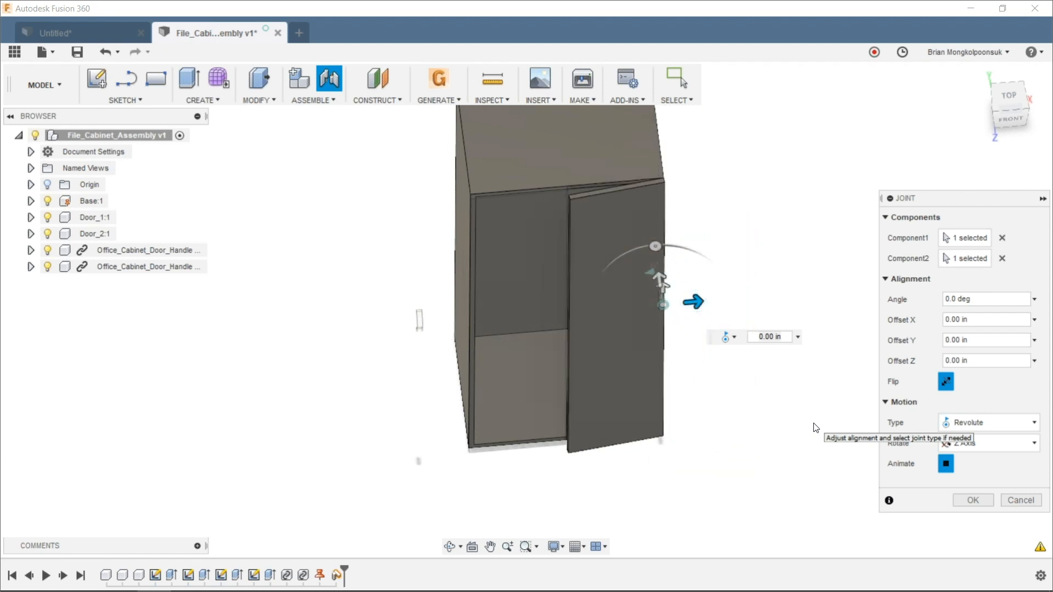
left_click(968, 428)
left_click(966, 441)
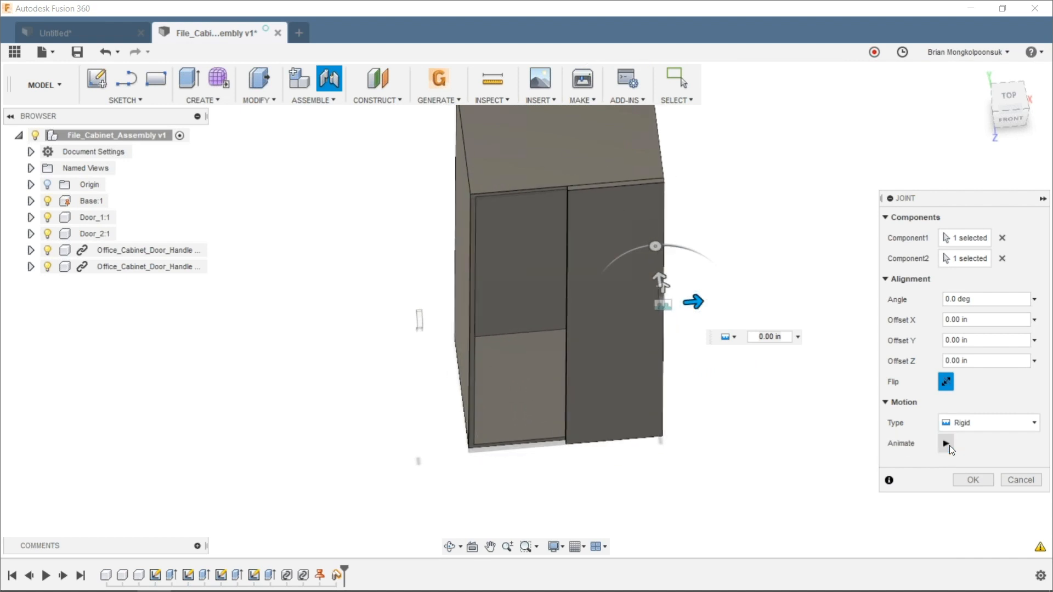
left_click(973, 428)
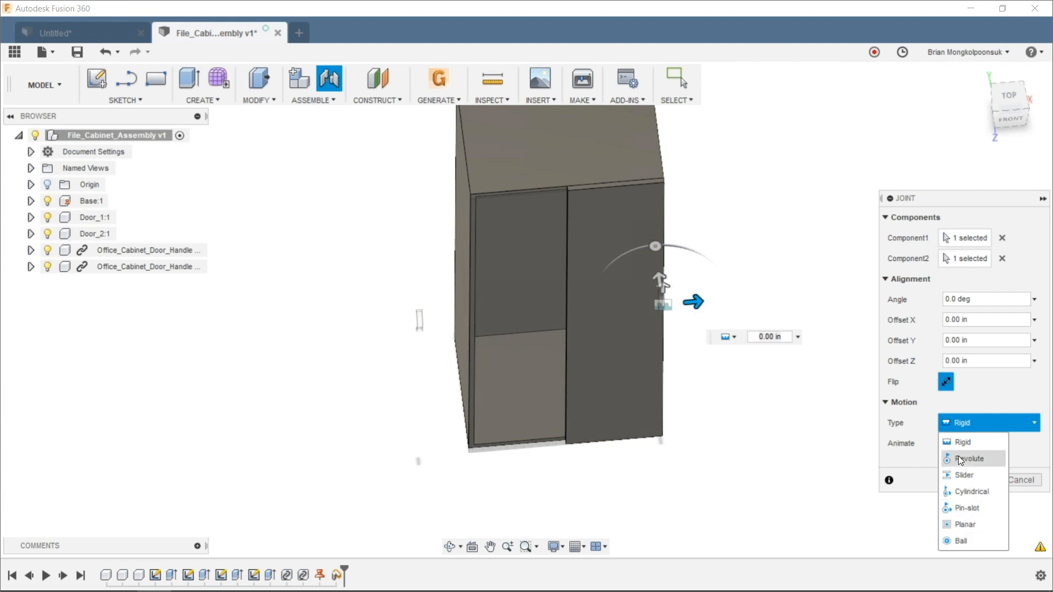
left_click(964, 458)
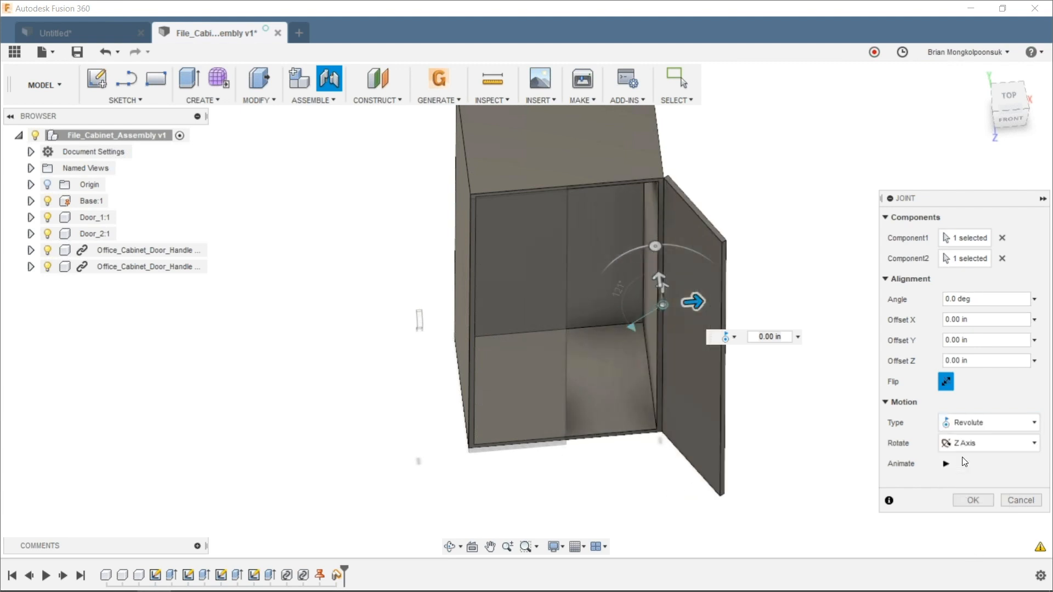
left_click(969, 500)
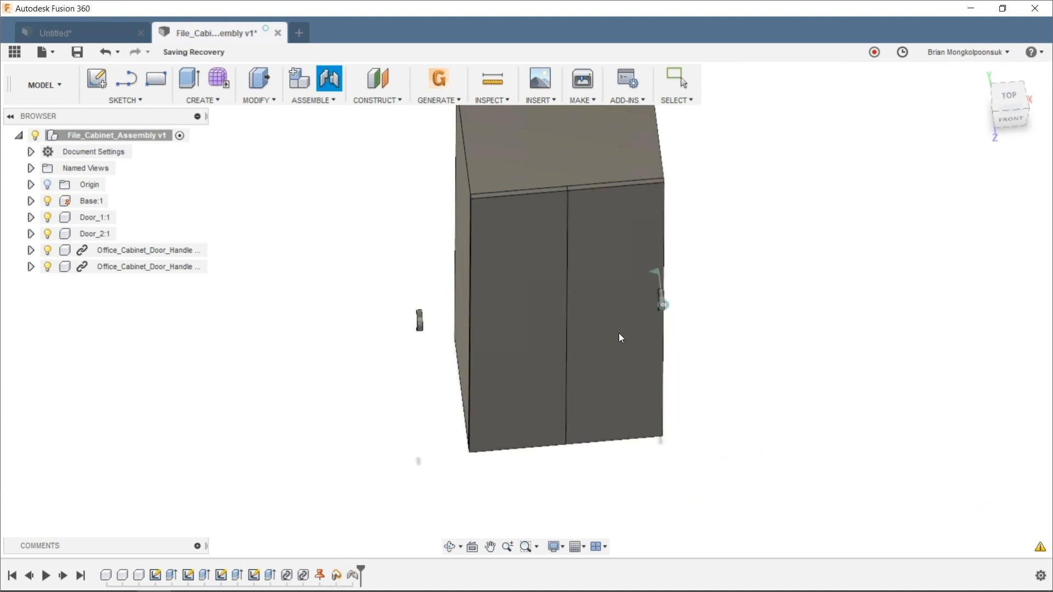
Swing the jointed right door through its opening range and examine where its hinge edge meets the cabinet's top corner
left_click_drag(604, 227, 773, 179)
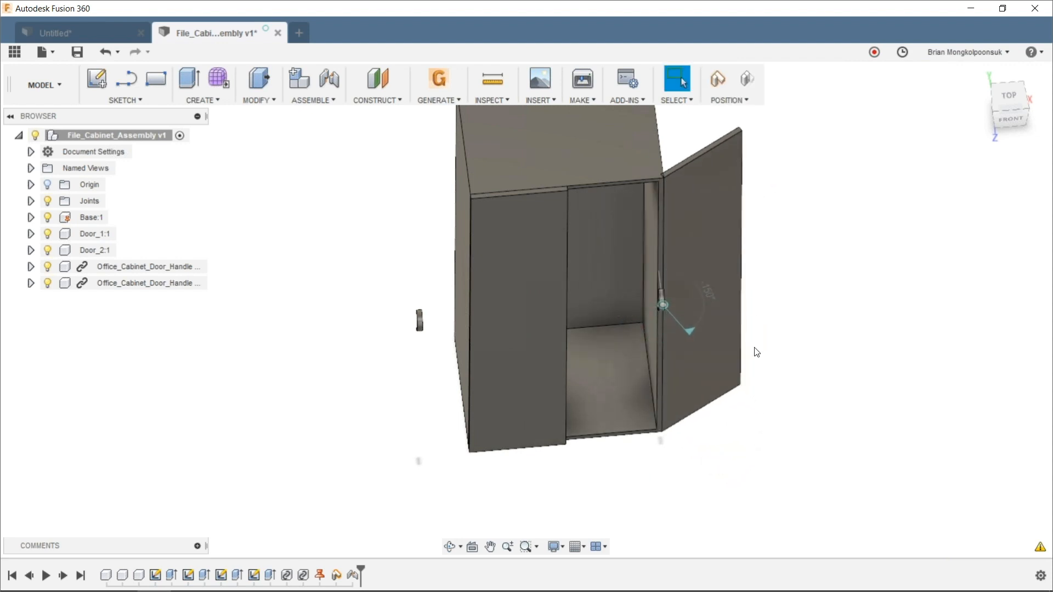
scroll(757, 353, "down", 1)
scroll(689, 202, "up", 5)
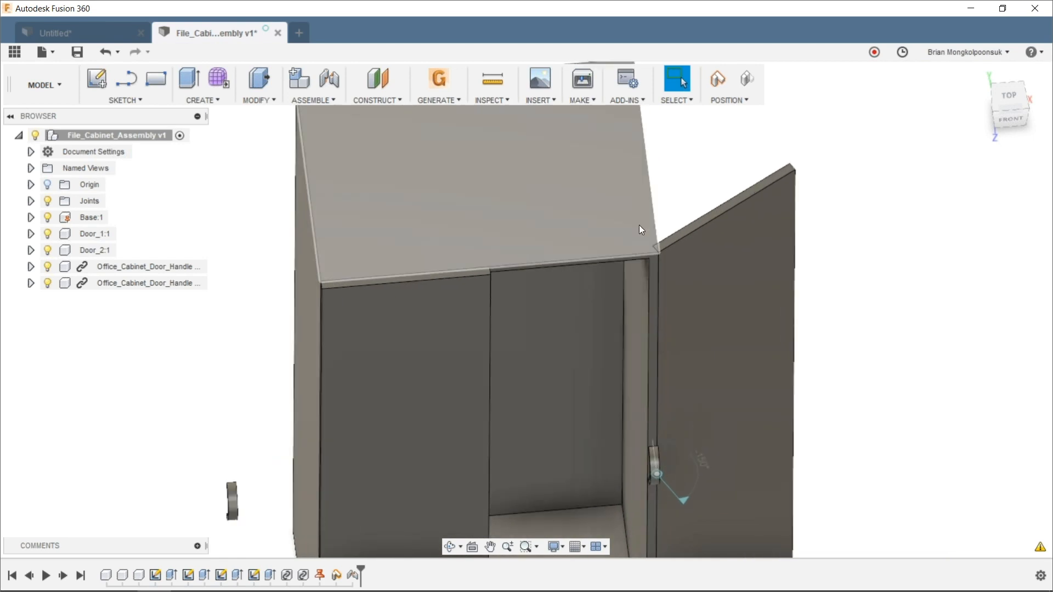
scroll(641, 228, "up", 1)
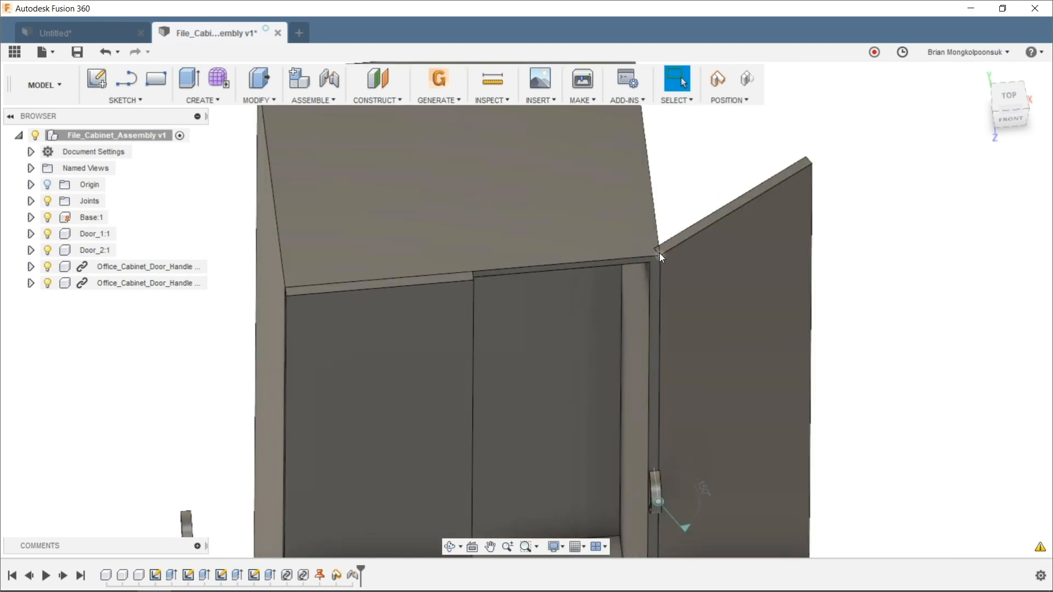
scroll(660, 252, "up", 4)
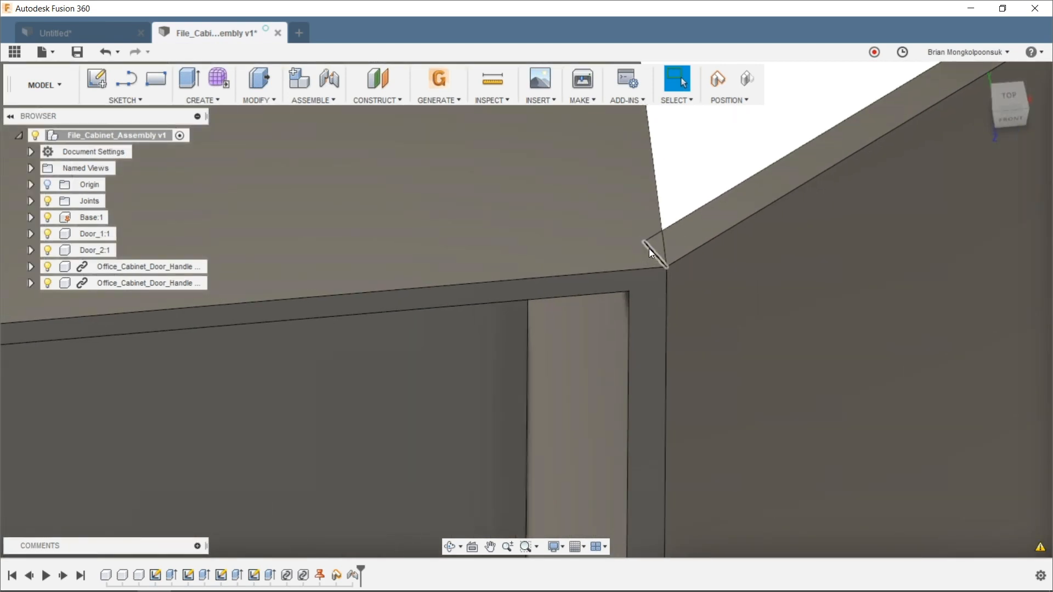
scroll(652, 248, "down", 8)
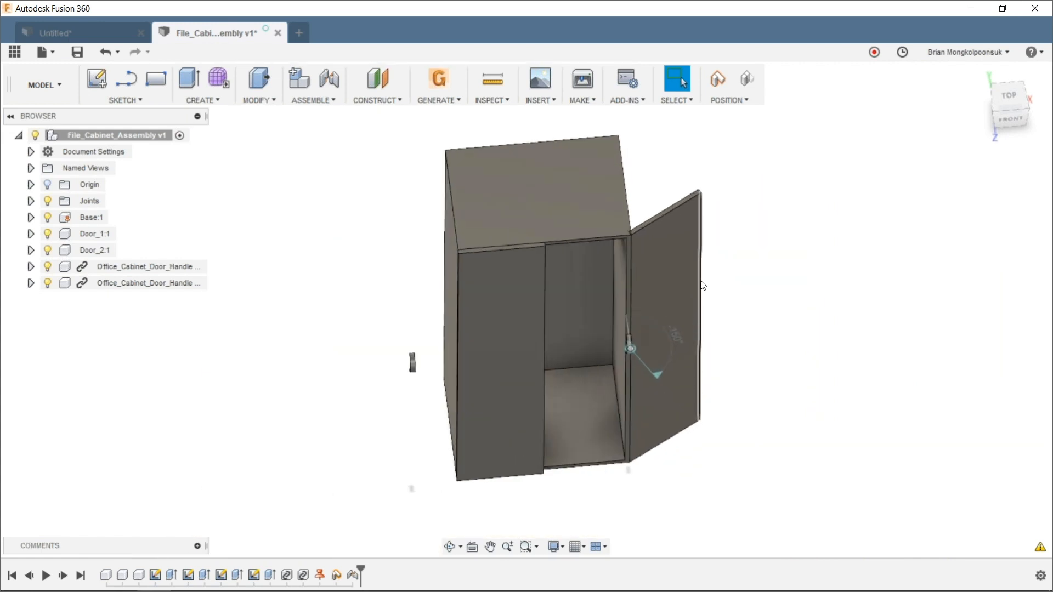
scroll(635, 278, "up", 2)
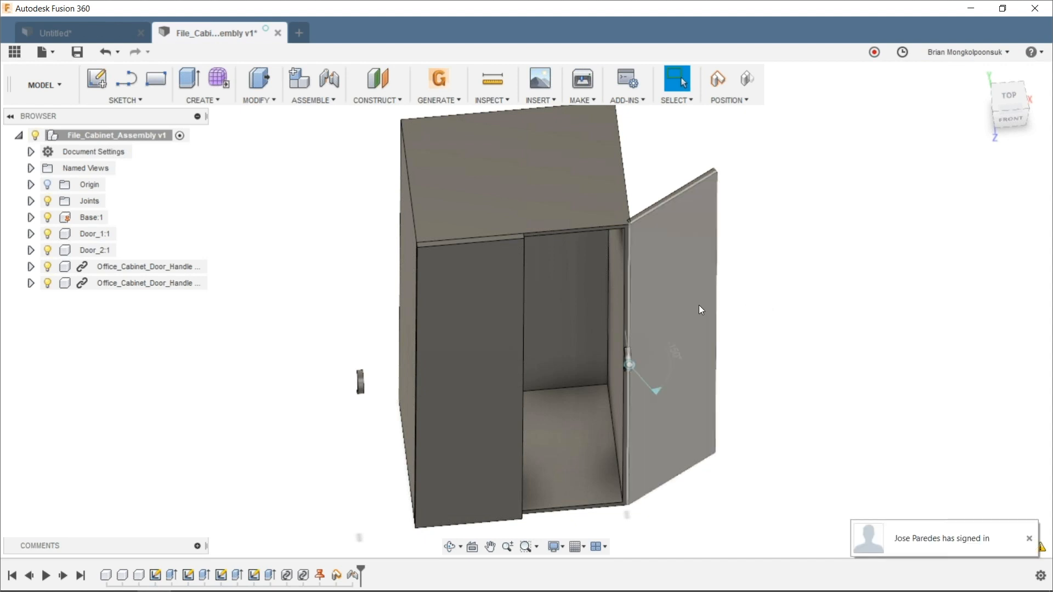
left_click_drag(683, 259, 643, 313)
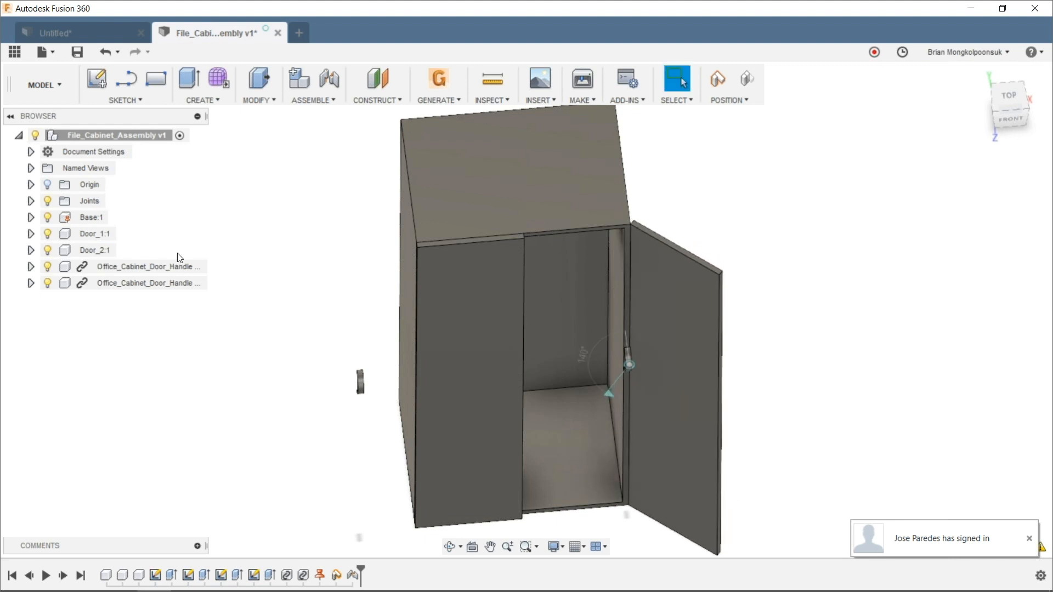
Try contact analysis for all components while swinging the right door, ending with contact disabled
left_click(275, 101)
mouse_move(314, 101)
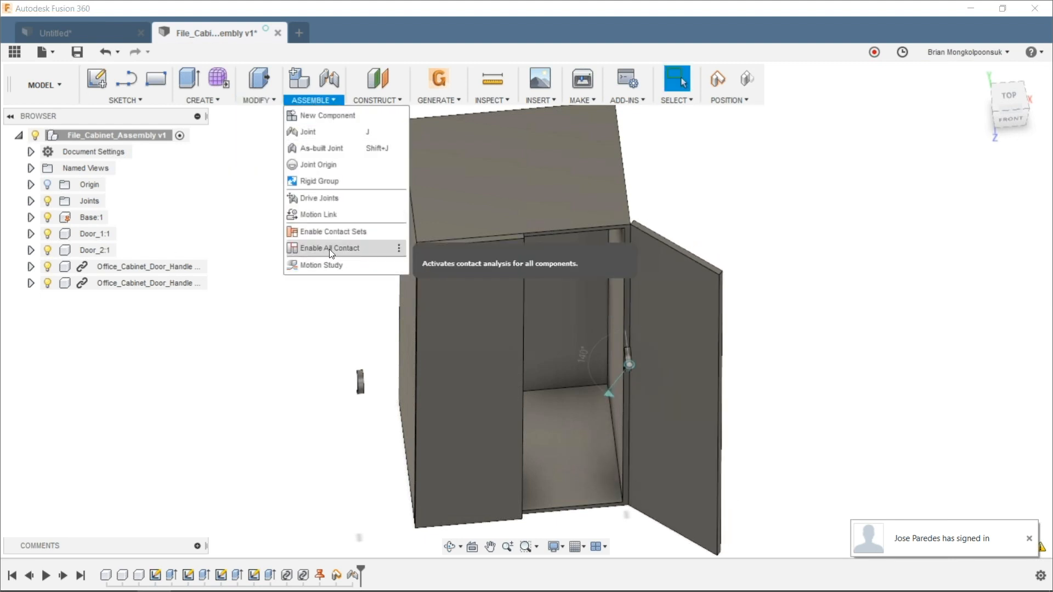
left_click(330, 250)
left_click_drag(703, 295, 679, 336)
left_click(316, 101)
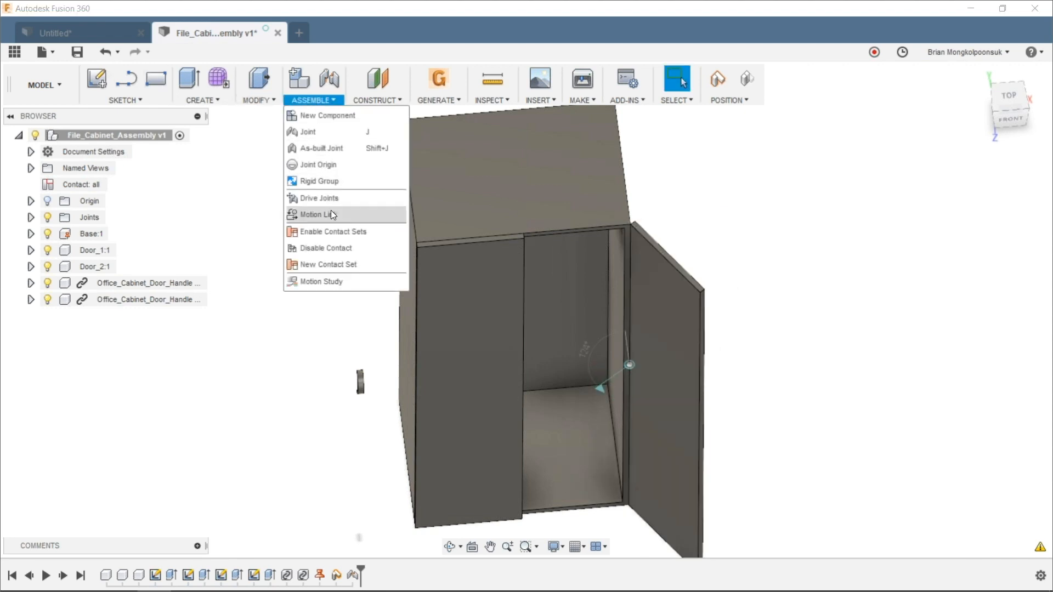
left_click(325, 248)
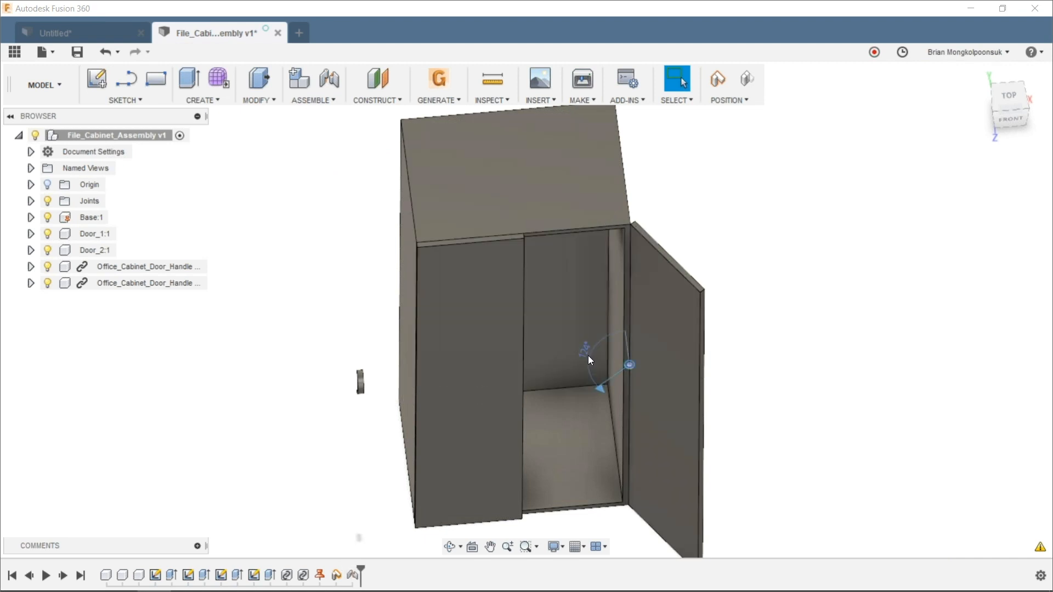
Limit the right door's revolute joint to a minimum of 0 deg and a maximum of 180 deg, and test its swing
left_click_drag(590, 359, 544, 308)
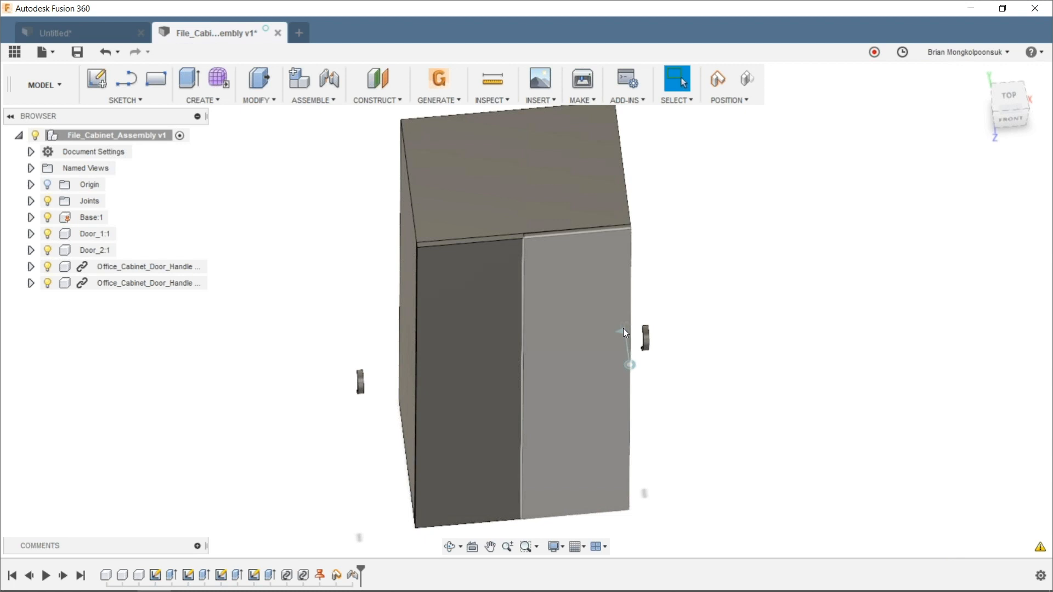
mouse_move(567, 357)
left_mouse_down()
mouse_move(705, 365)
mouse_move(725, 334)
mouse_move(620, 358)
mouse_move(559, 339)
mouse_move(569, 352)
left_mouse_up()
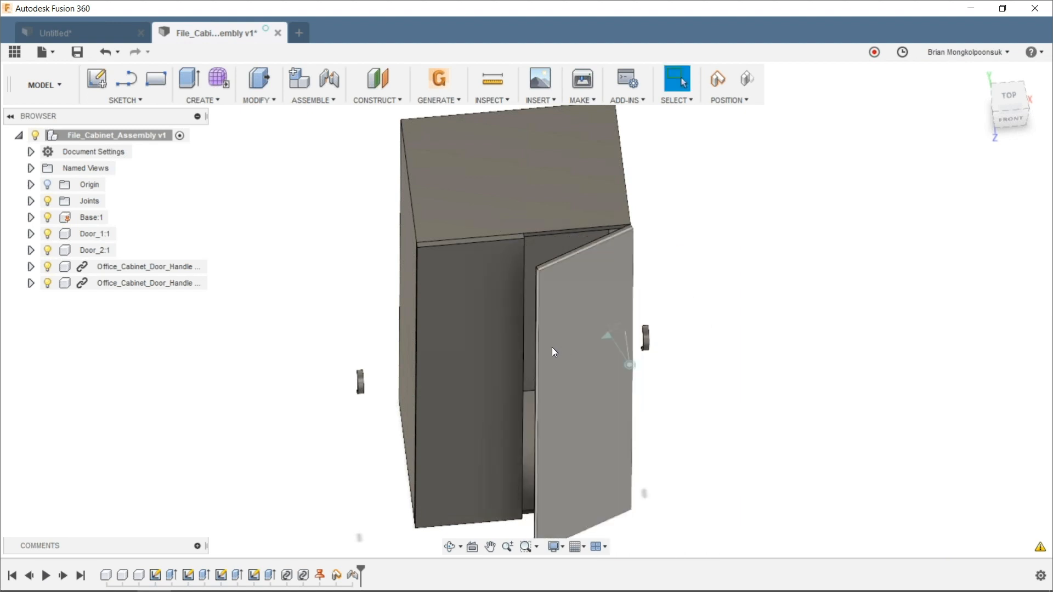
right_click(353, 575)
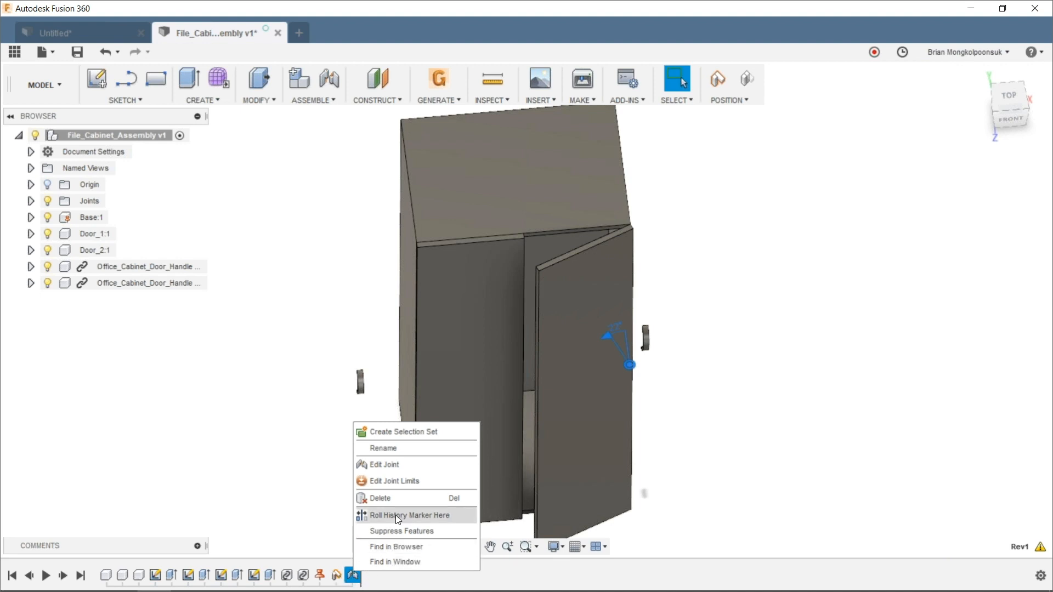
left_click(397, 480)
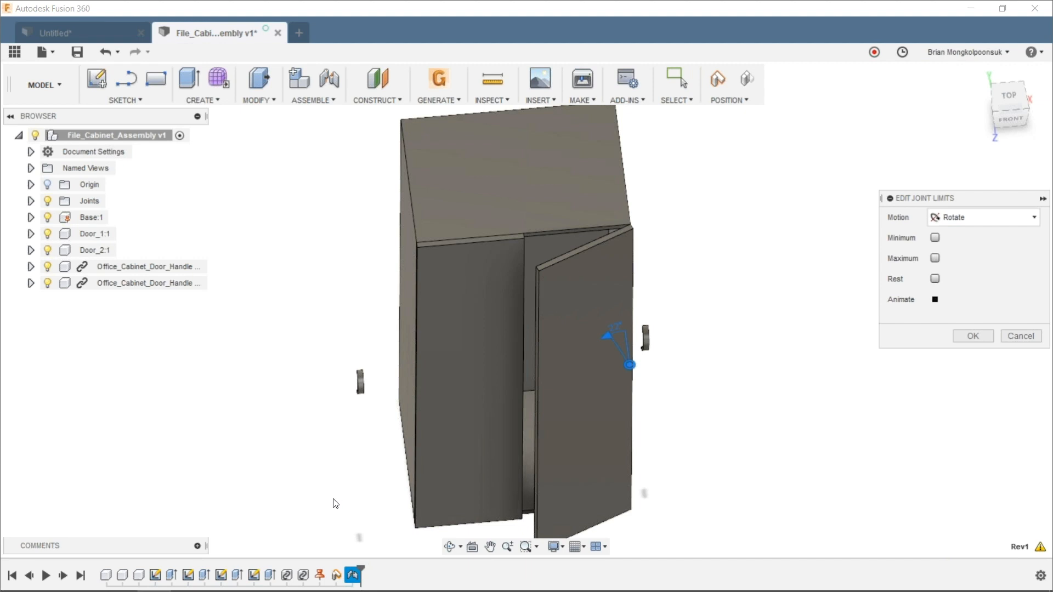
left_click(936, 238)
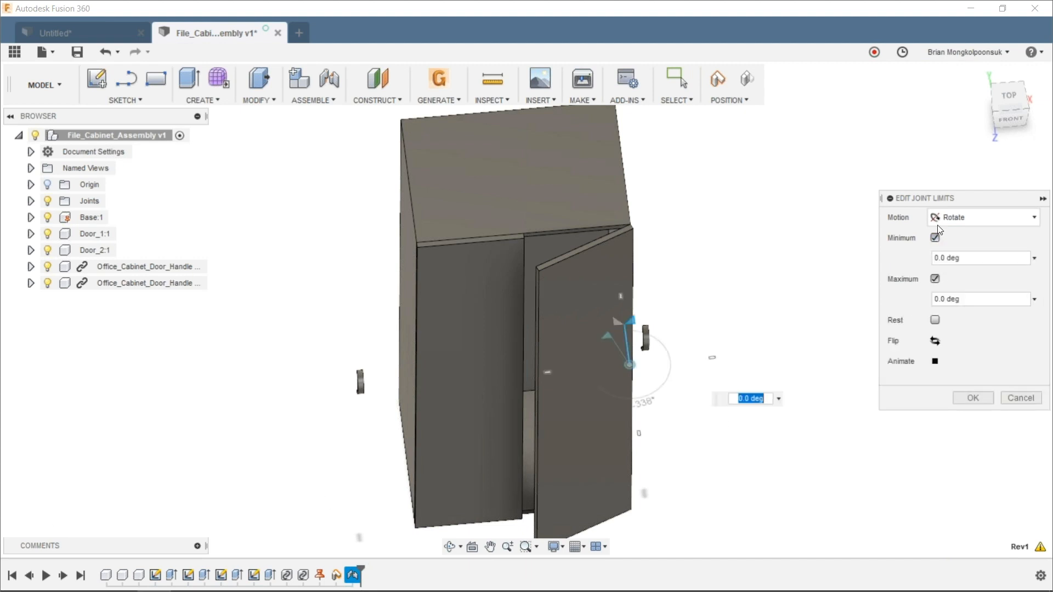
left_click_drag(964, 202, 901, 197)
left_click(876, 294)
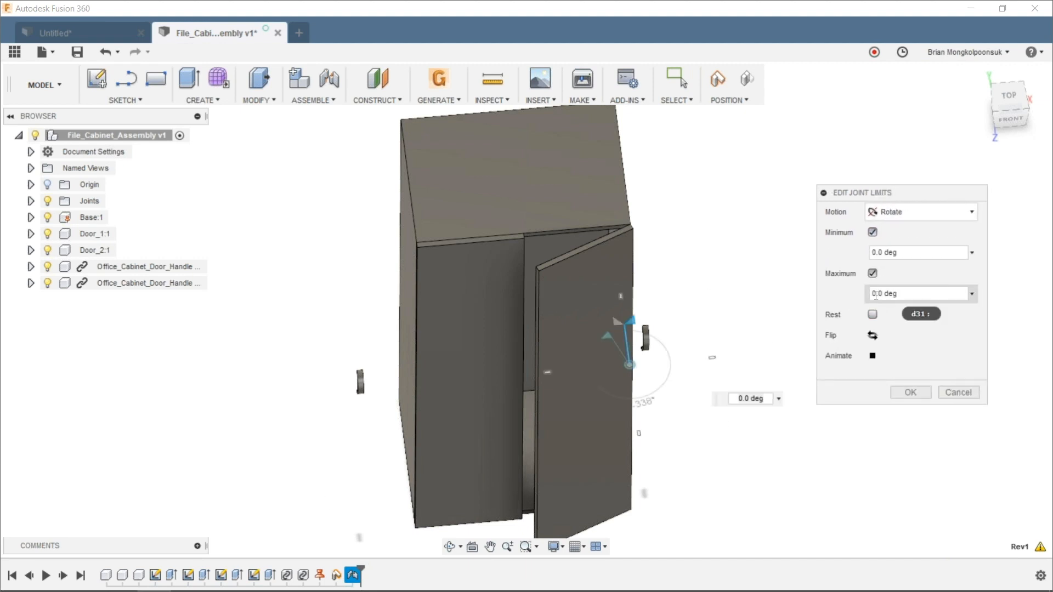
type("18")
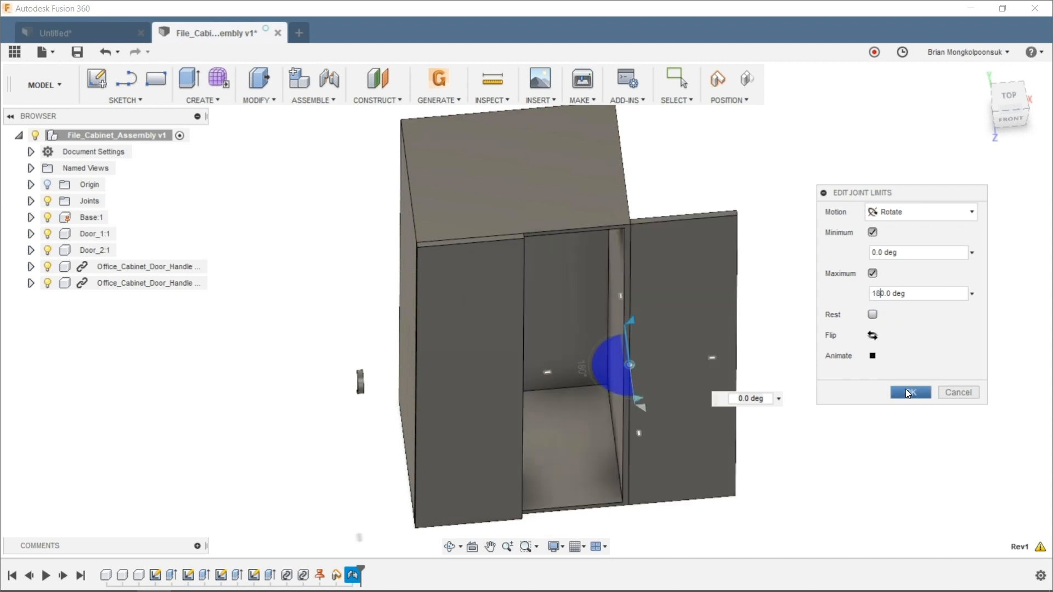
left_click(906, 391)
left_click_drag(545, 248, 719, 324)
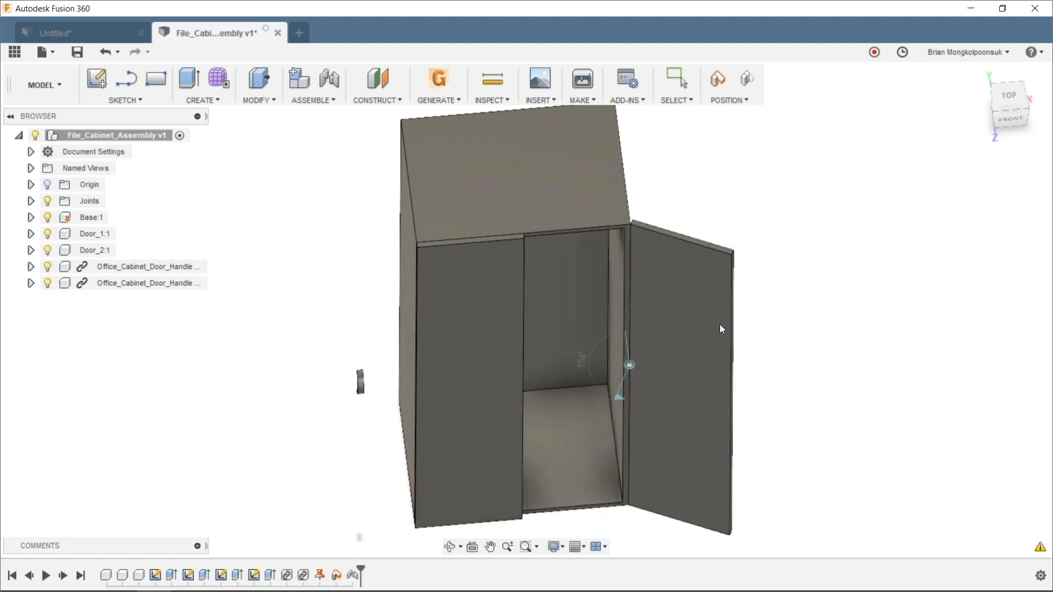
left_click_drag(506, 226, 534, 245)
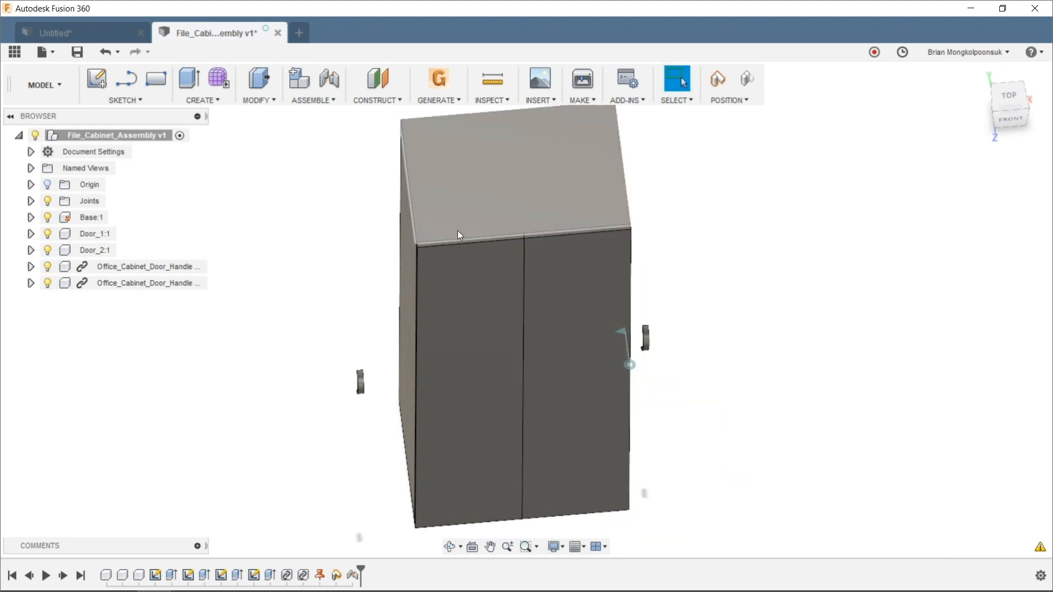
Start an as-built joint between Door_1 and the cabinet base, continuing with the components in their previous position
scroll(850, 249, "down", 3)
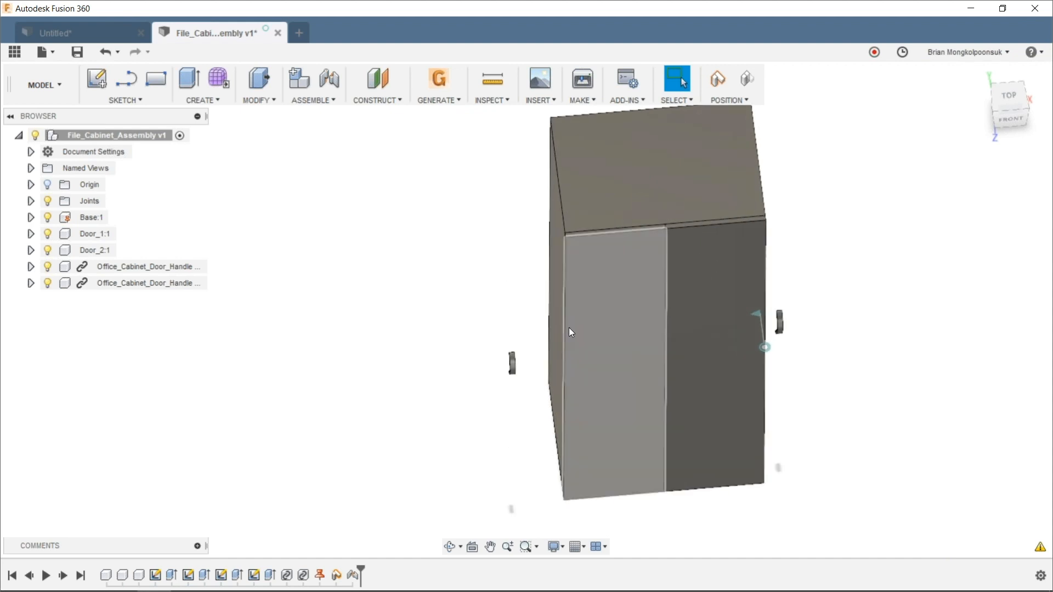
middle_click_drag(568, 290, 548, 239, "shift")
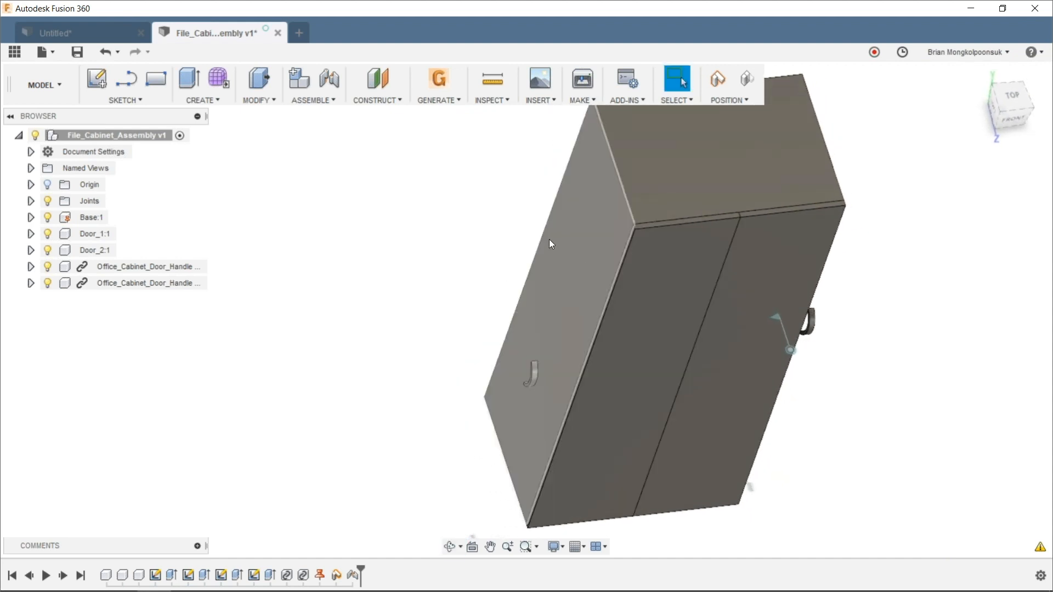
middle_click_drag(849, 454, 785, 426, "shift")
left_click(289, 103)
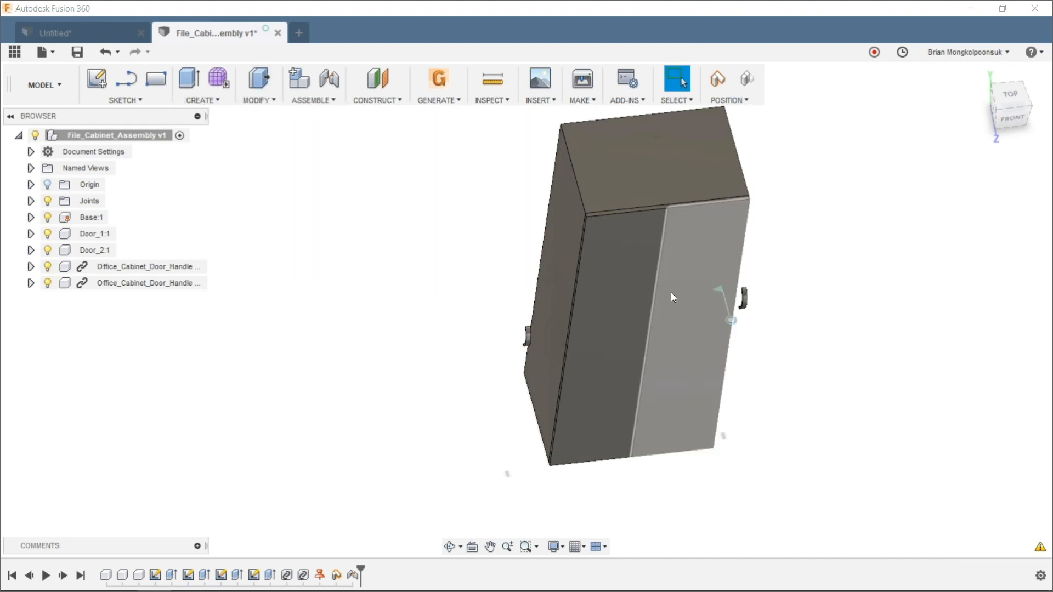
left_click(328, 102)
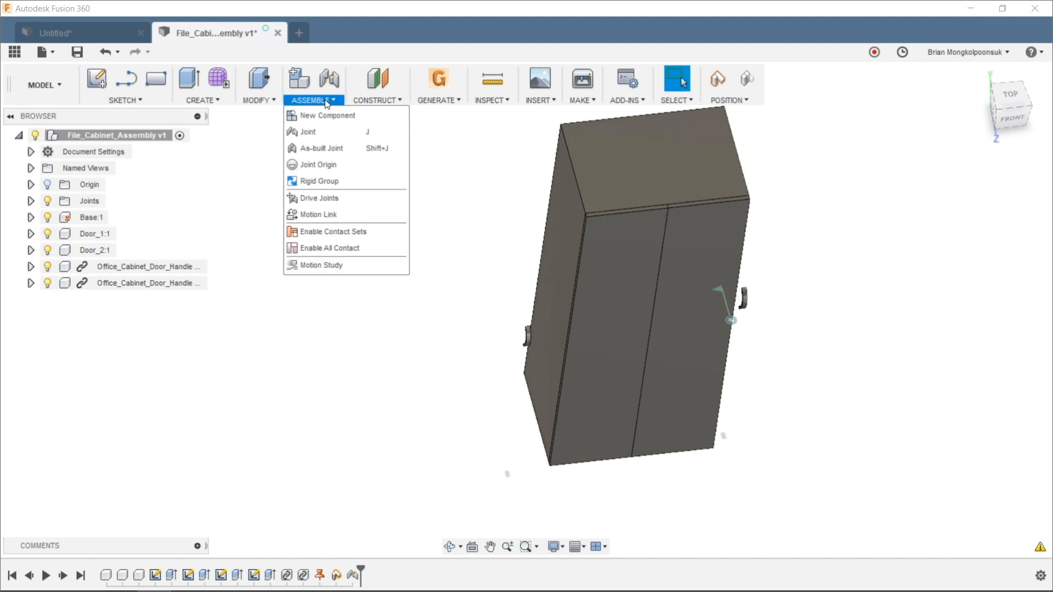
left_click(322, 148)
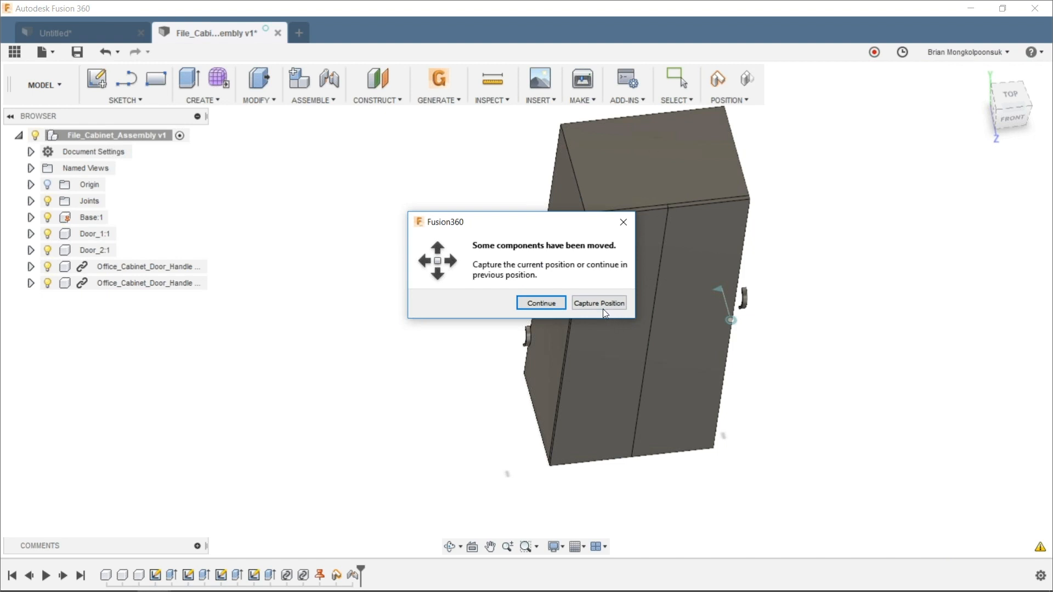
left_click(562, 302)
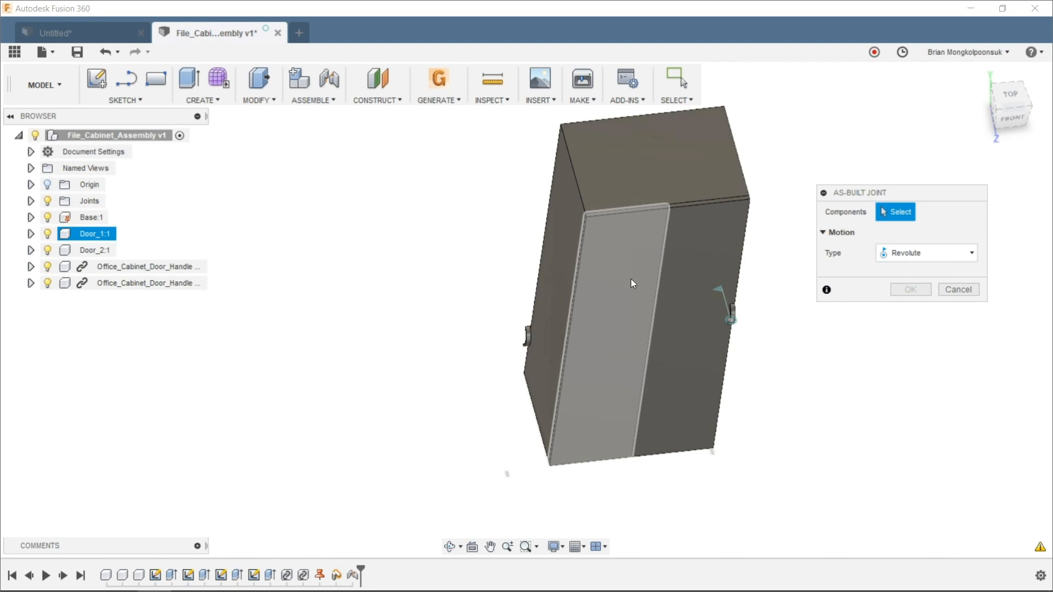
left_click(633, 312)
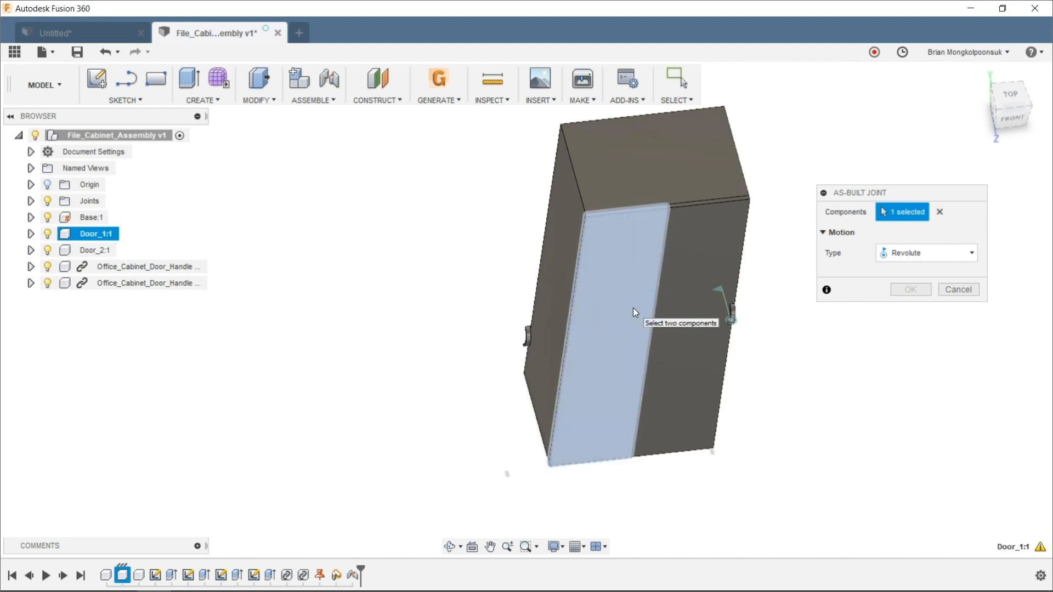
left_click(561, 247)
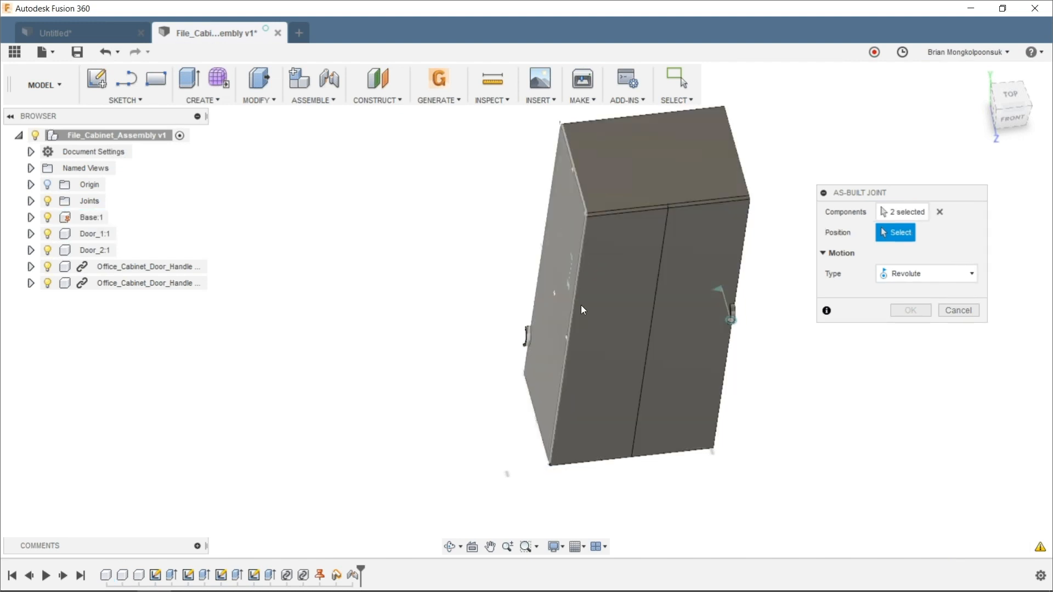
Position the as-built joint at the midpoint of the left front vertical edge, preview its motion, and create it as Revolute about the Z Axis
middle_click_drag(603, 310, 640, 299, "shift")
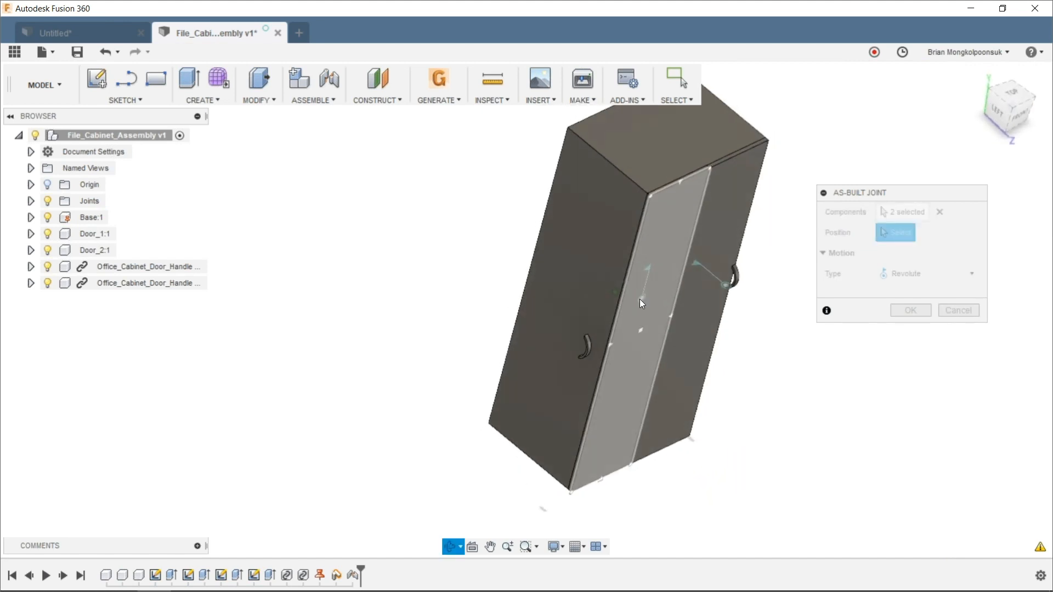
scroll(634, 335, "up", 3)
scroll(572, 359, "up", 3)
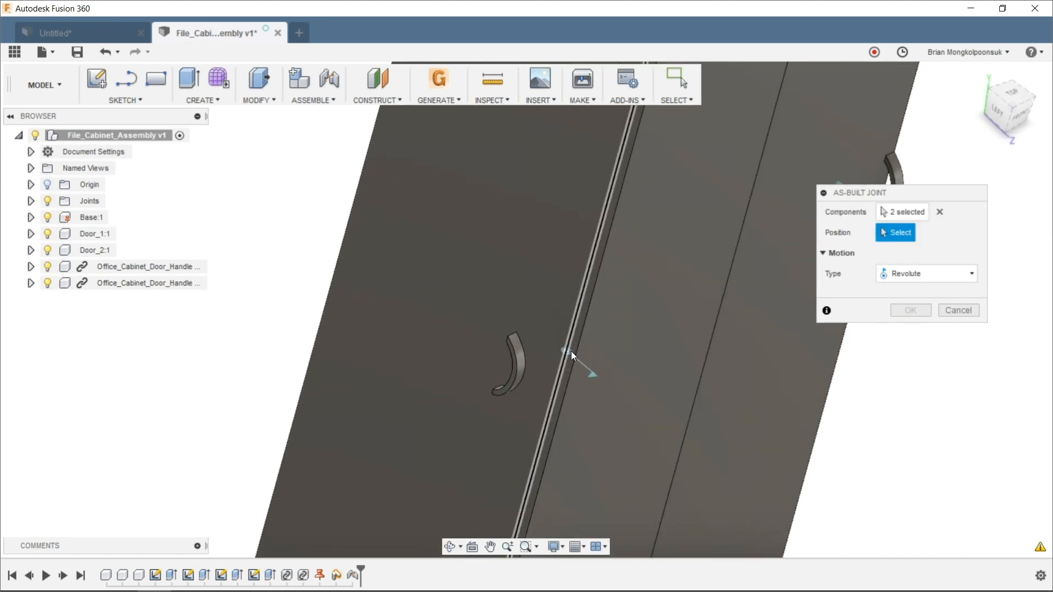
mouse_move(571, 345)
middle_mouse_down("shift")
mouse_move(607, 329)
mouse_move(568, 340)
middle_mouse_up("shift")
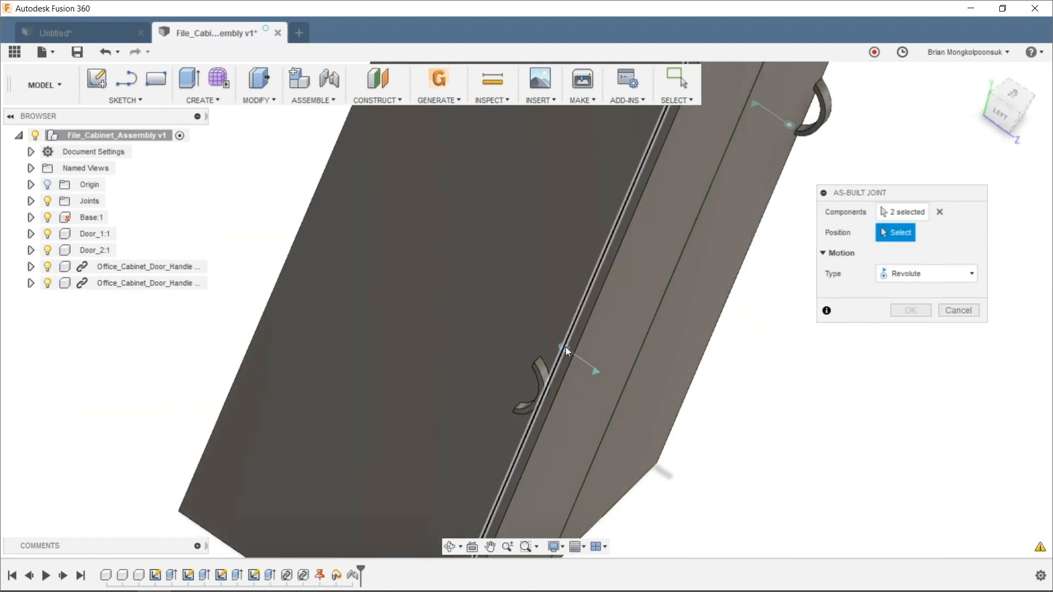
left_click(565, 346)
scroll(544, 321, "down", 3)
middle_click_drag(705, 328, 677, 320, "shift")
scroll(675, 320, "down", 1)
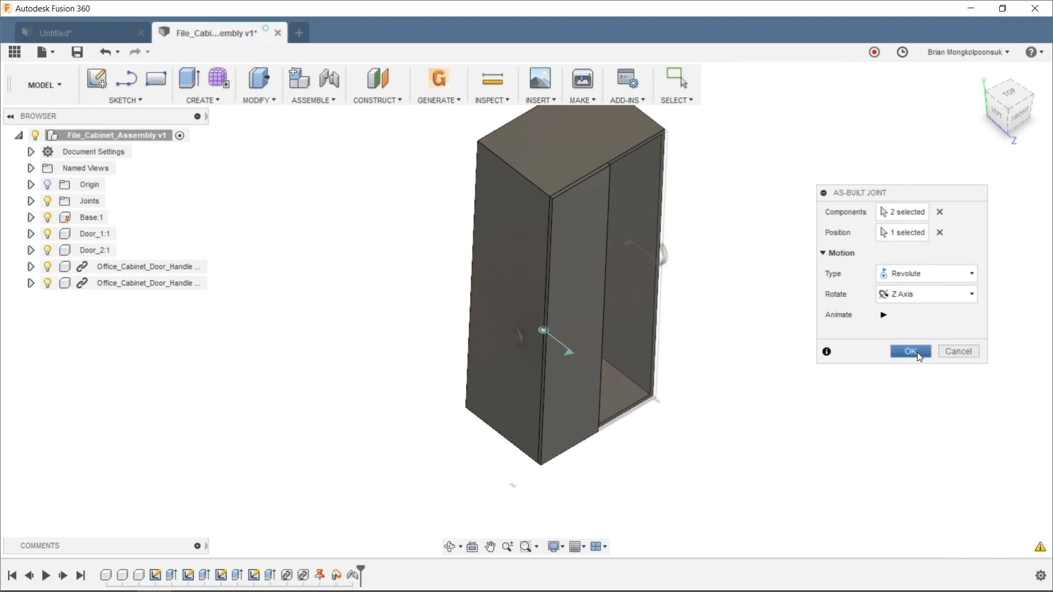
left_click(884, 315)
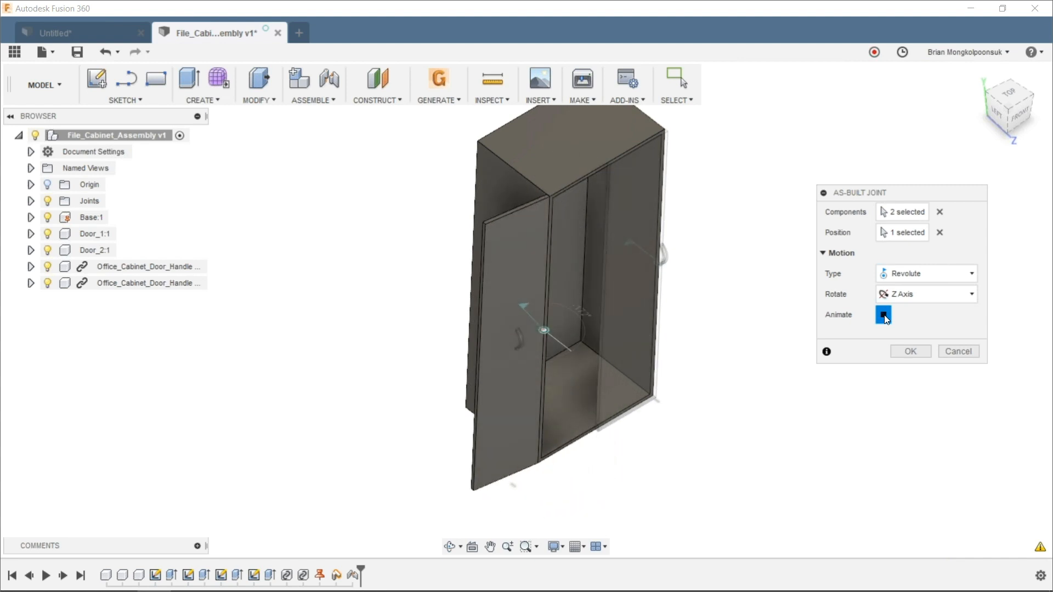
left_click(910, 352)
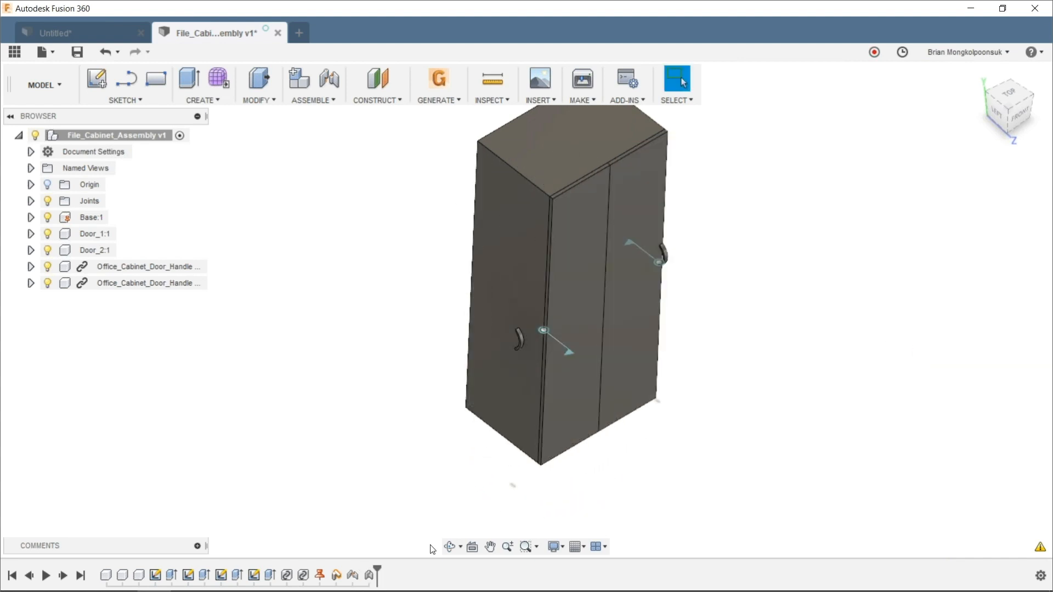
Locate the left door's revolute joint in the timeline and among the assembly's listed joints
right_click(572, 354)
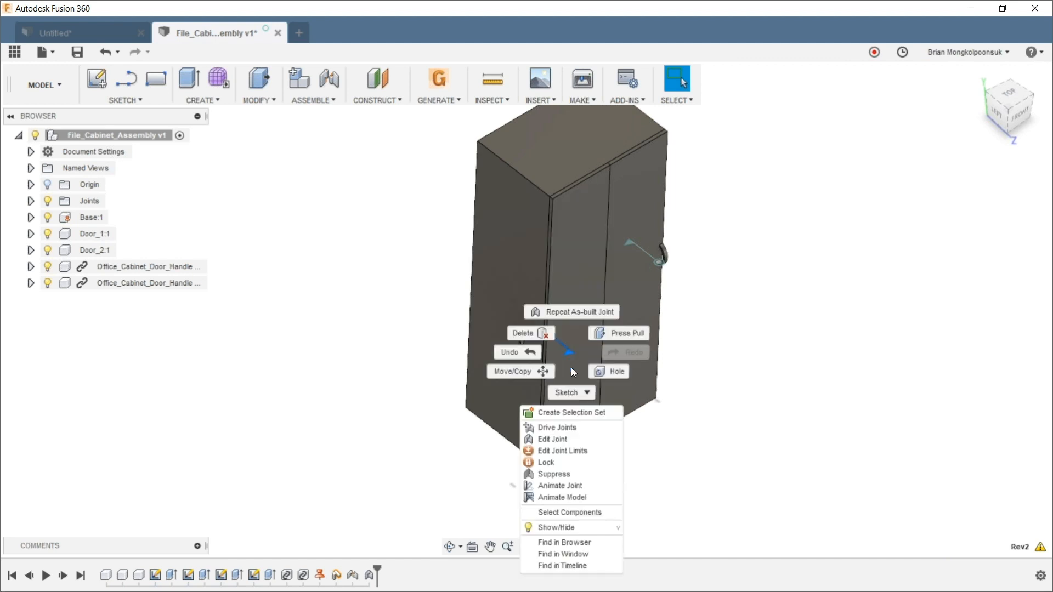
left_click(563, 566)
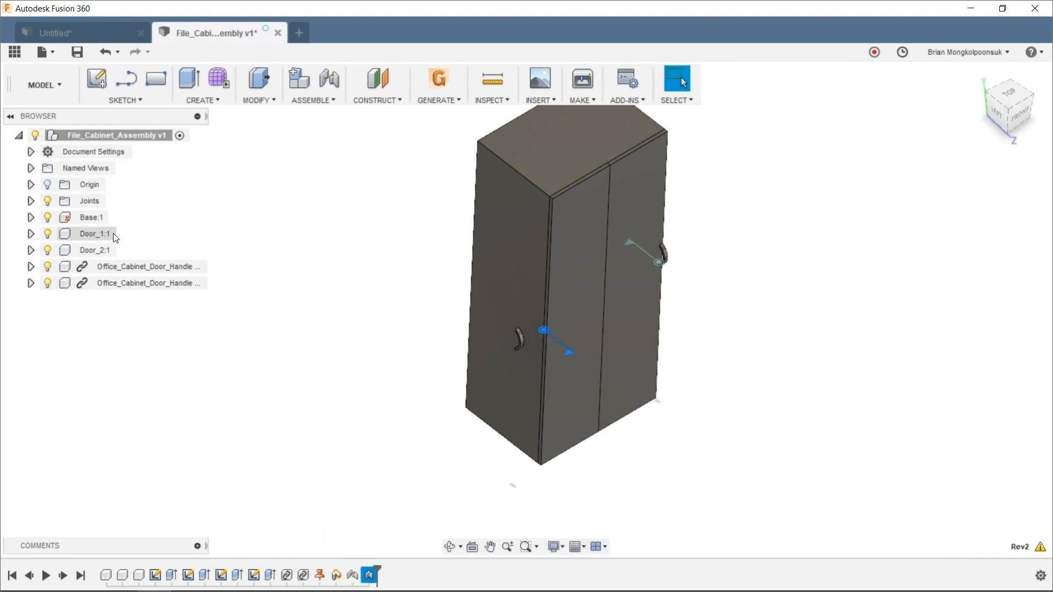
left_click(30, 201)
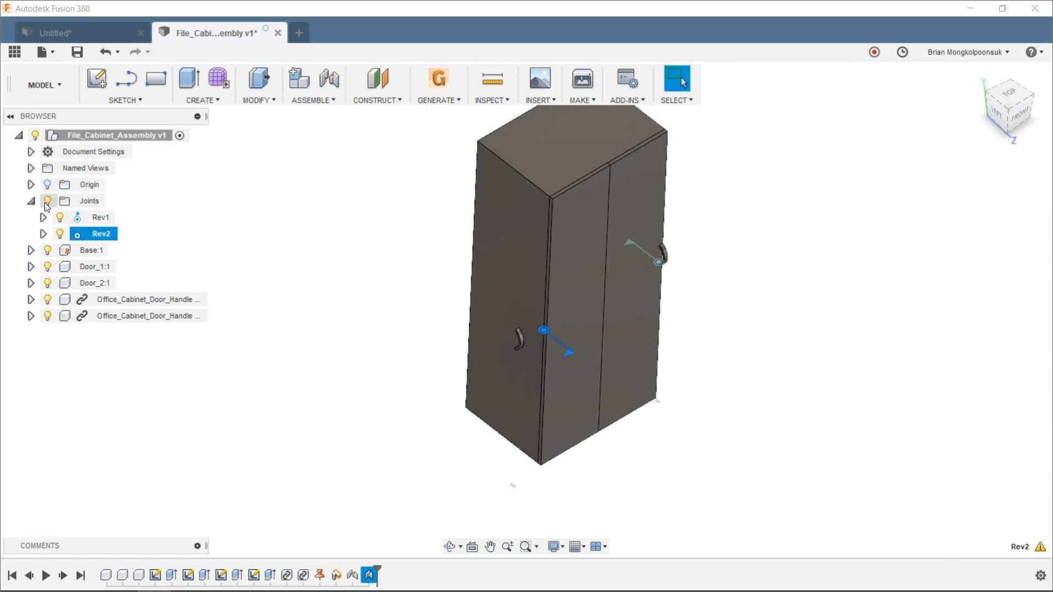
left_click(31, 201)
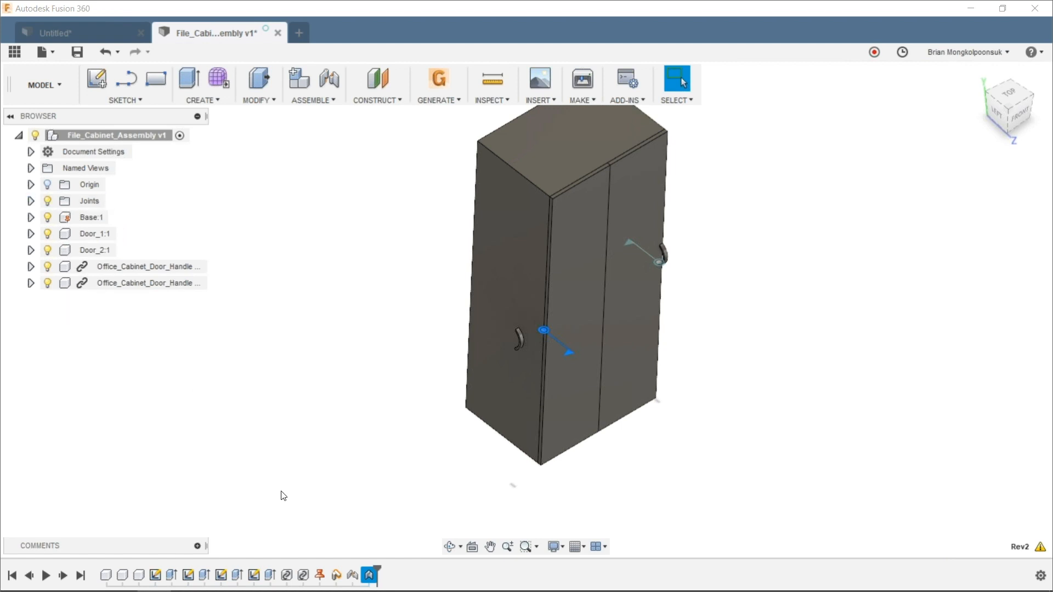
Limit the left door's revolute joint to a minimum of 0 deg and a maximum of 180 deg
right_click(369, 574)
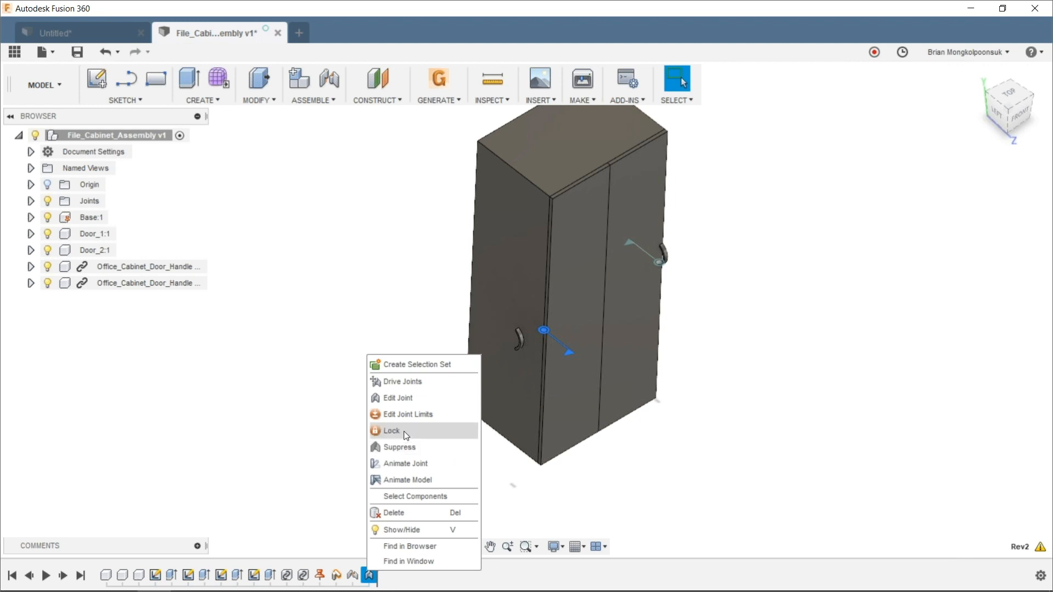
left_click(403, 416)
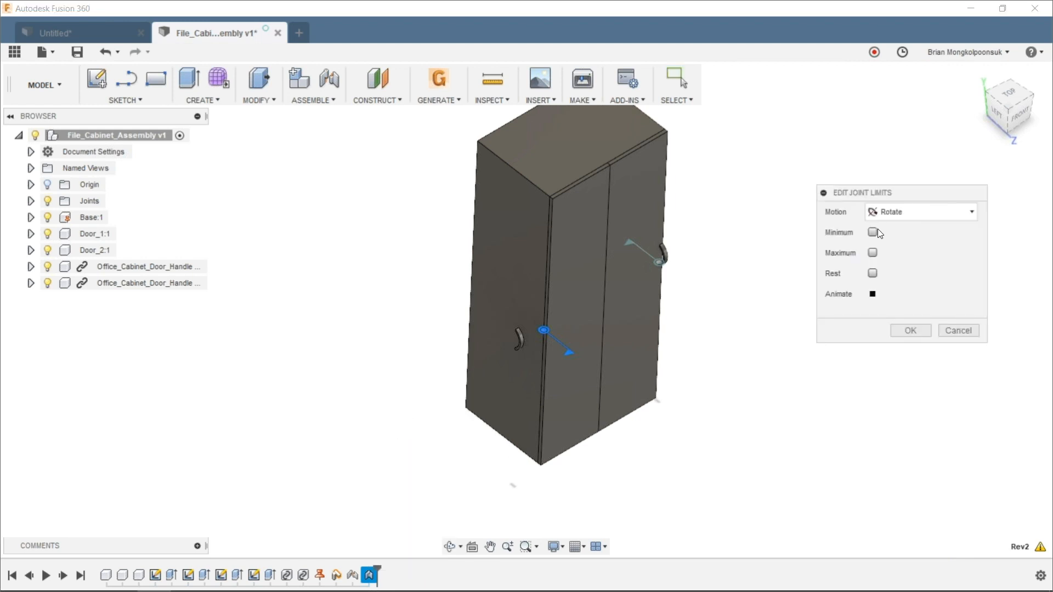
left_click(873, 233)
left_click(873, 274)
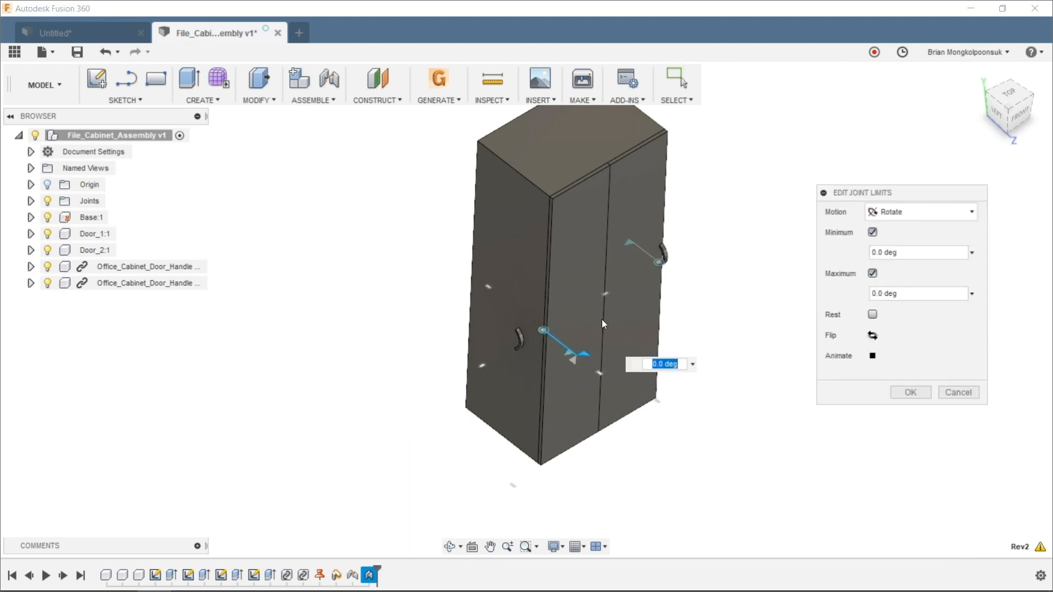
left_click(872, 294)
type("18")
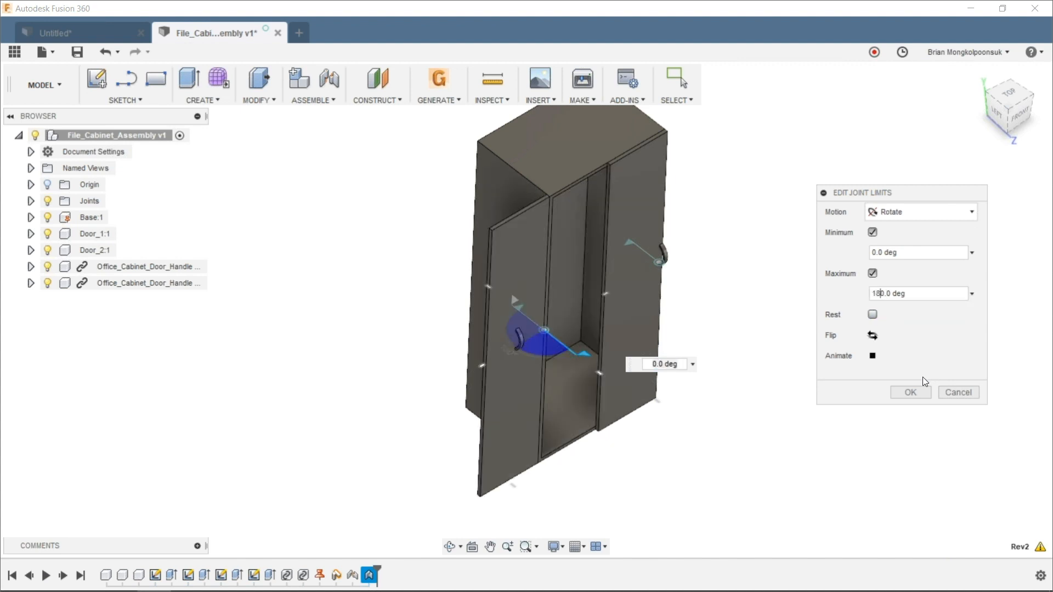
left_click(911, 392)
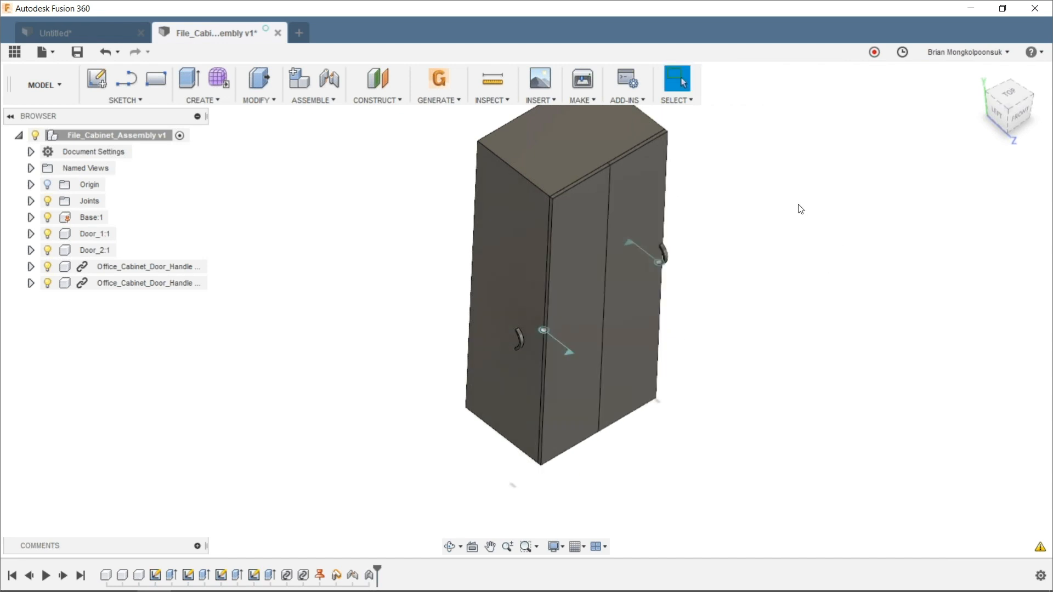
Show Joint Origin1 of both linked Office_Cabinet_Door_Handle components
scroll(794, 413, "down", 2)
scroll(804, 340, "up", 1)
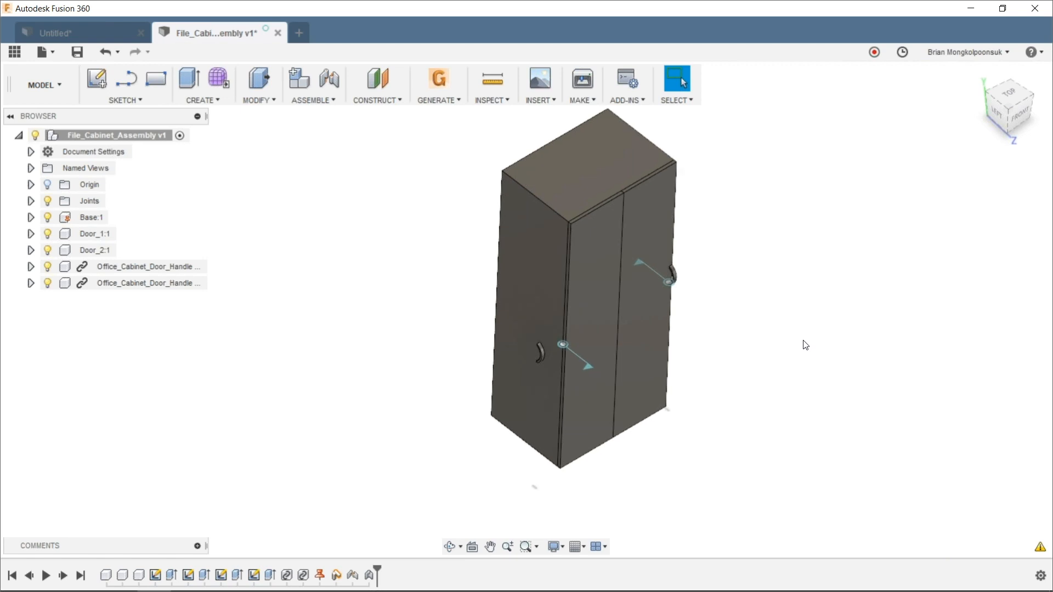
middle_click_drag(814, 316, 718, 267, "shift")
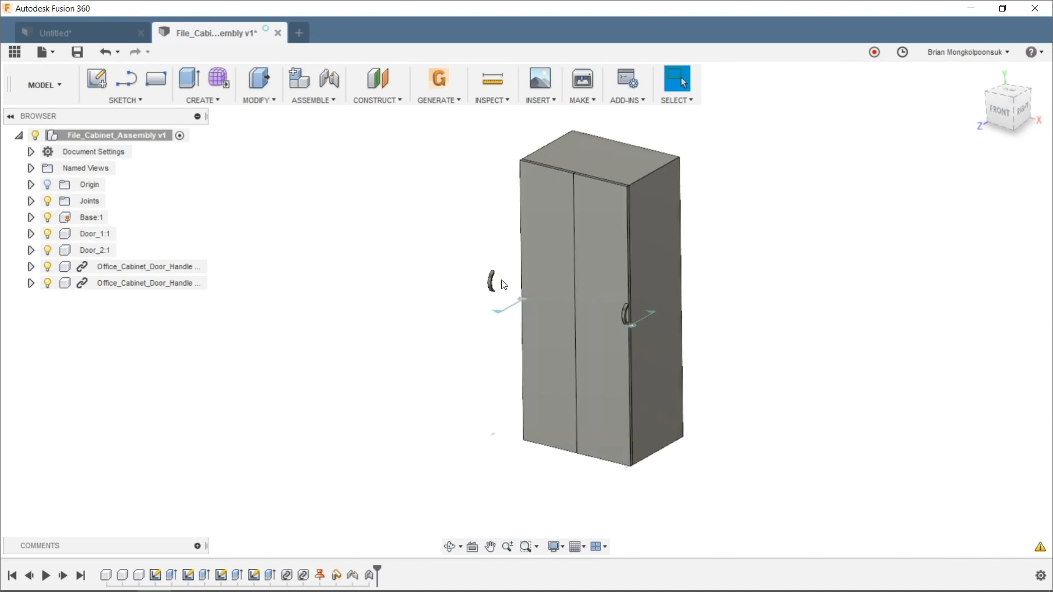
scroll(500, 280, "up", 7)
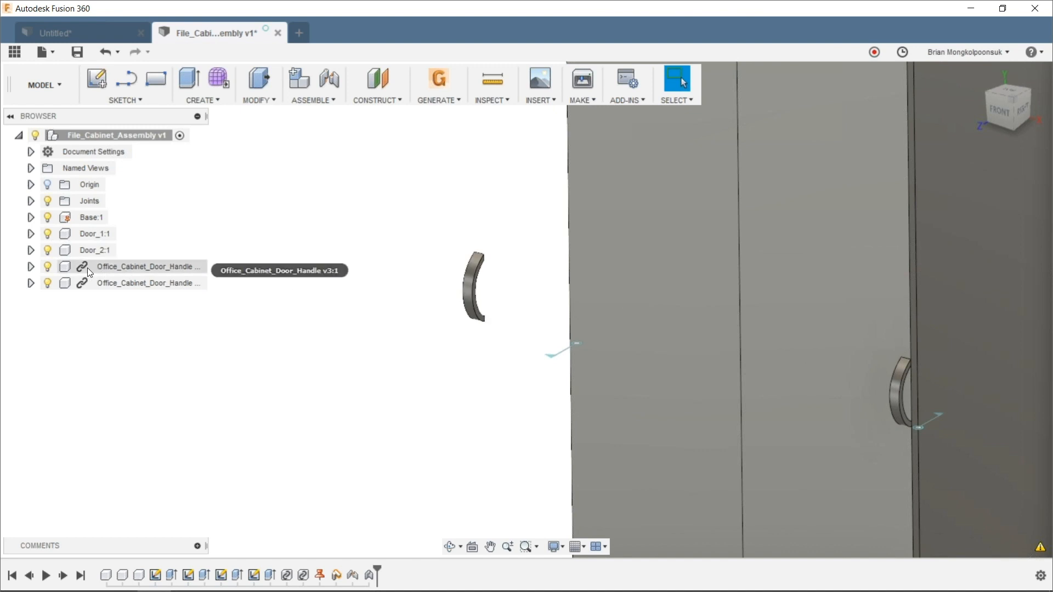
left_click(30, 267)
left_click(31, 366)
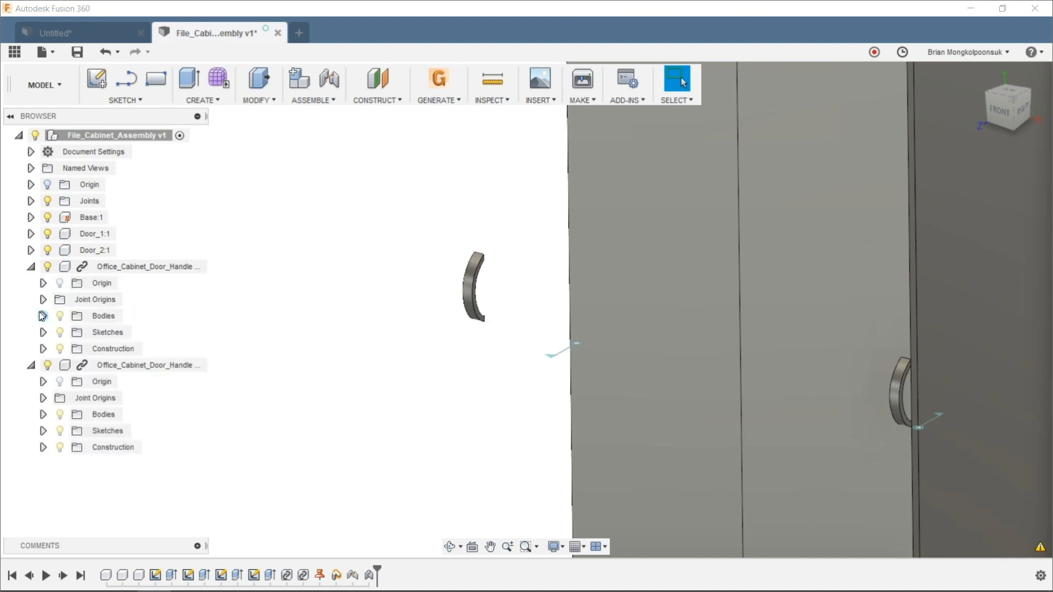
left_click(44, 300)
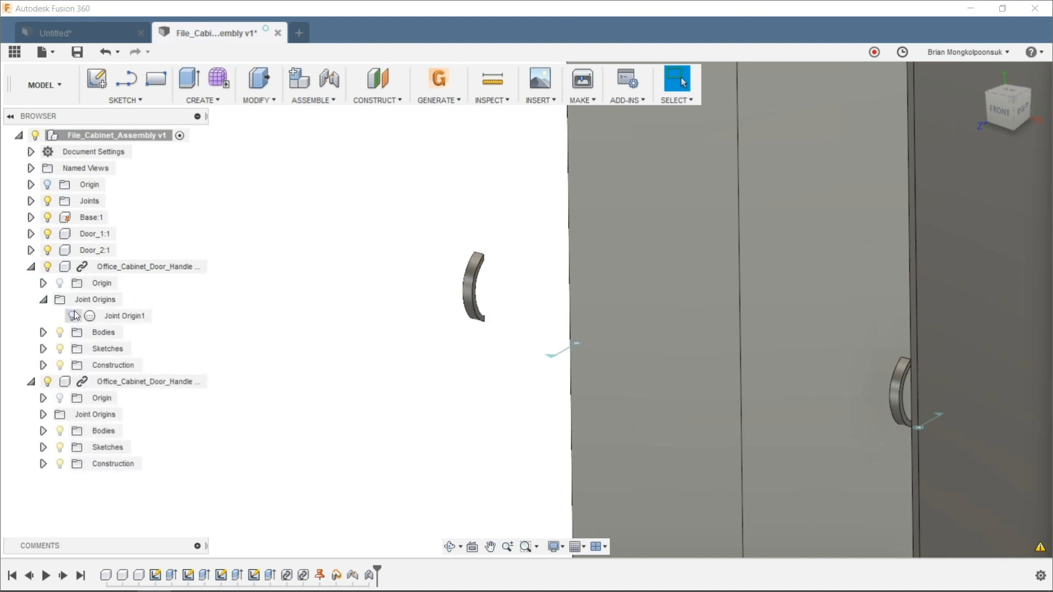
left_click(43, 299)
left_click(43, 398)
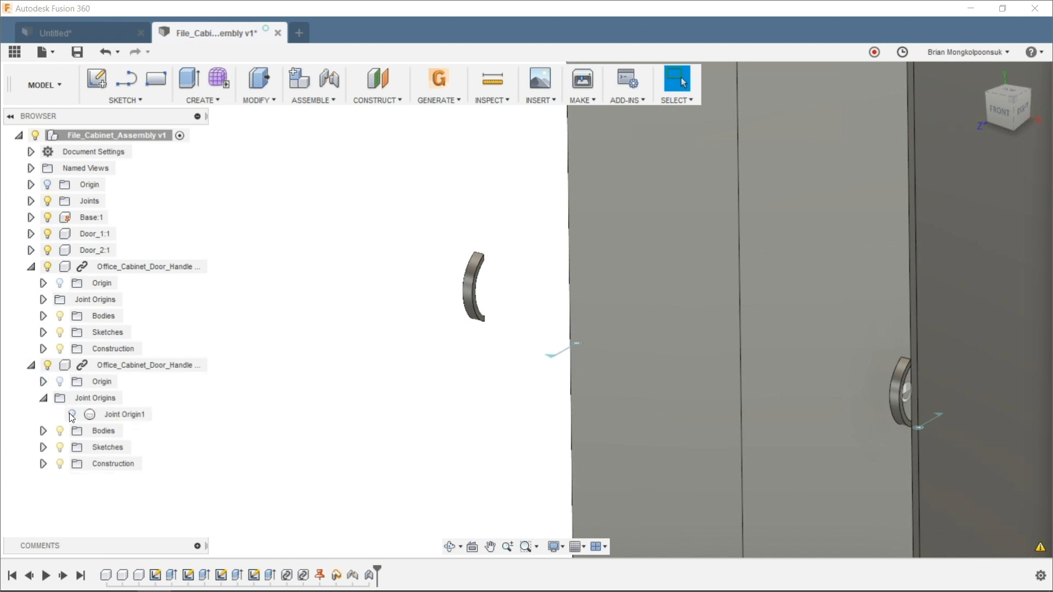
left_click(75, 414)
left_click(43, 399)
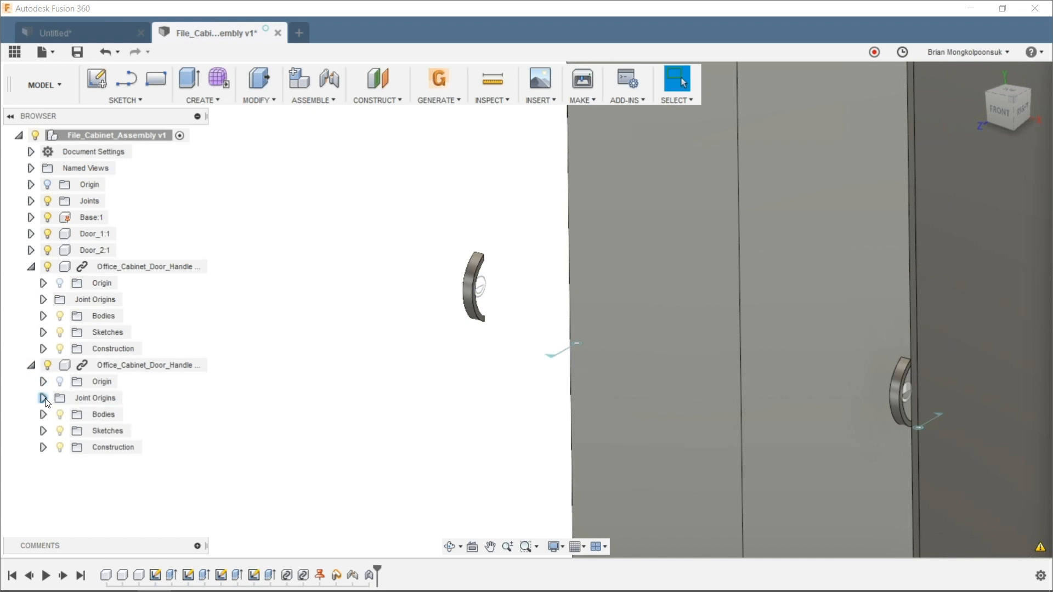
left_click(31, 365)
left_click(32, 267)
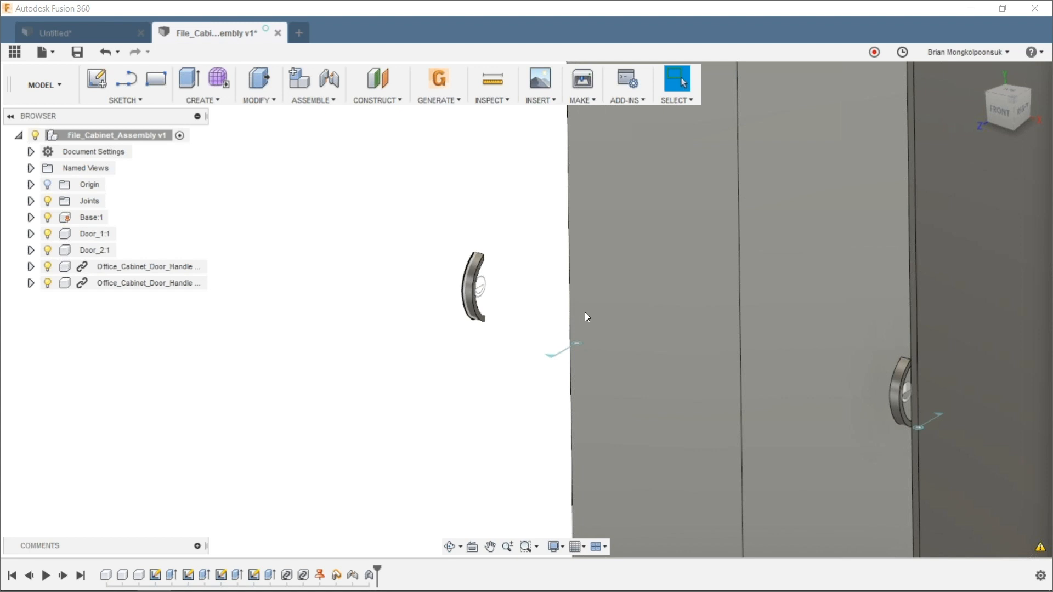
Examine the joint origins on the backs of both door handles and their positions relative to the cabinet doors
middle_click_drag(453, 249, 476, 261, "shift")
scroll(476, 261, "up", 1)
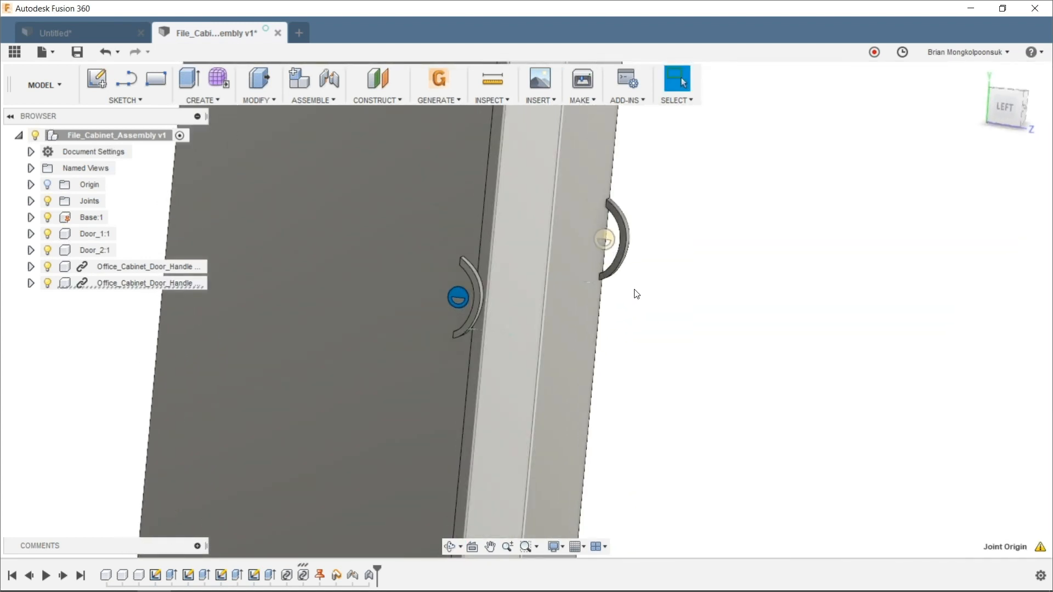
scroll(784, 285, "down", 1)
scroll(783, 284, "down", 3)
middle_click_drag(816, 289, 774, 287, "shift")
scroll(705, 299, "down", 3)
middle_click_drag(723, 315, 646, 289, "shift")
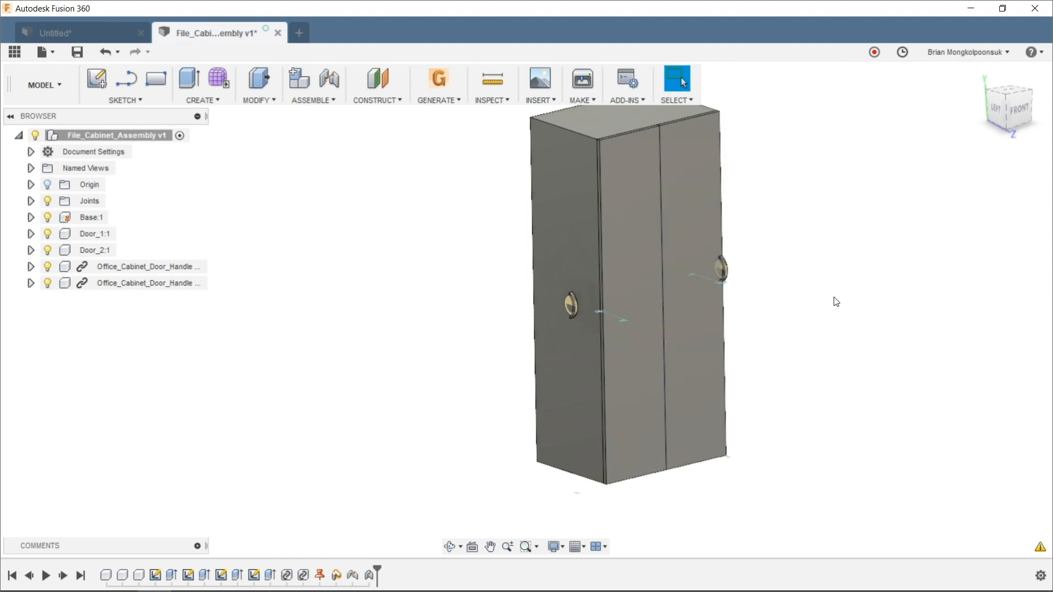
middle_click_drag(828, 294, 730, 301)
Activate the Door_1 component and construct a plane offset -15 in from its outer side face
left_click(96, 235)
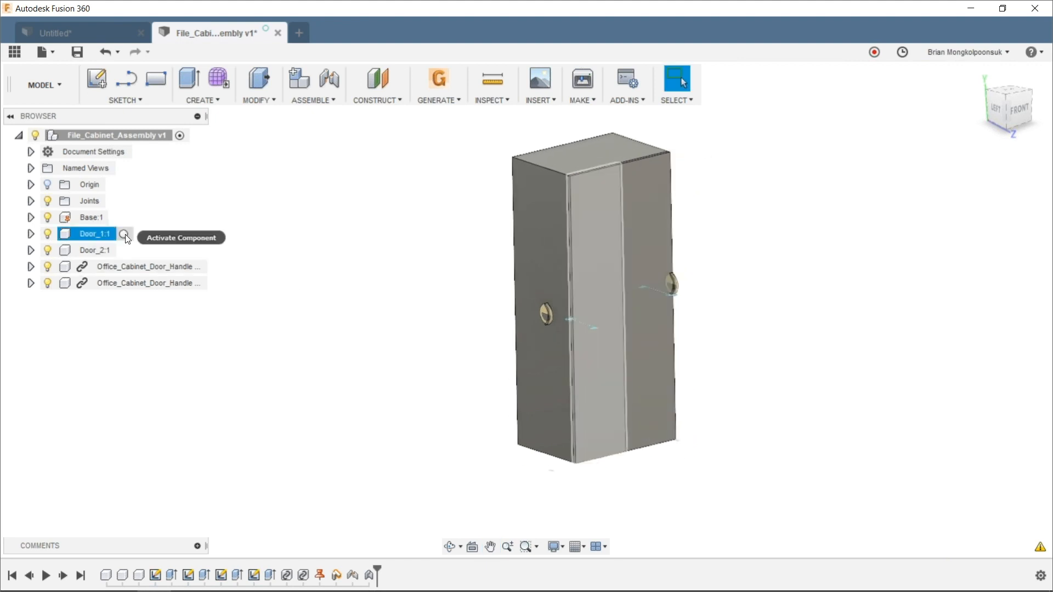
left_click(125, 235)
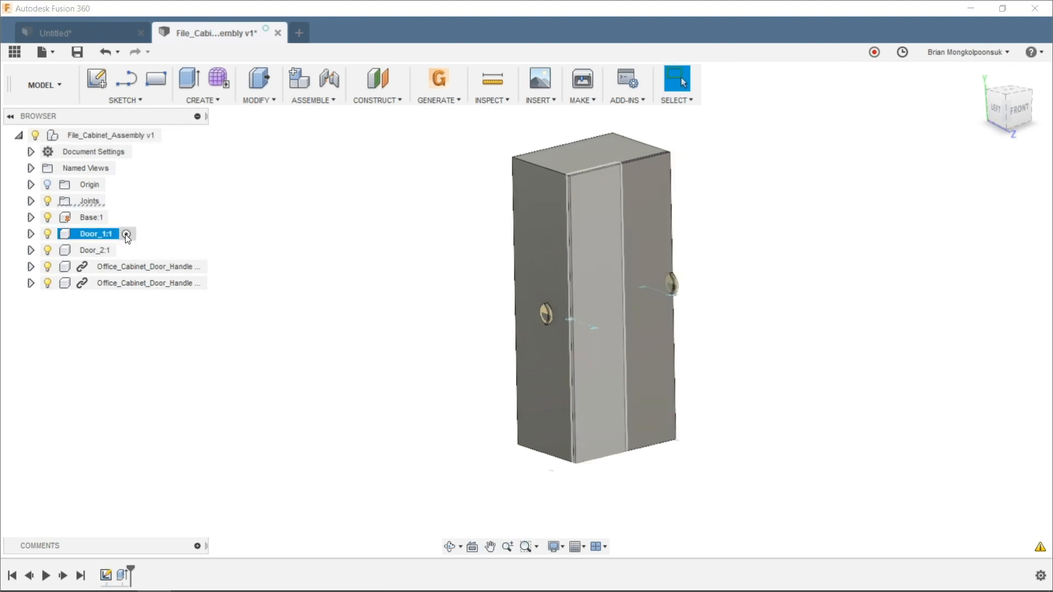
left_click(482, 253)
left_click(378, 78)
scroll(578, 165, "up", 3)
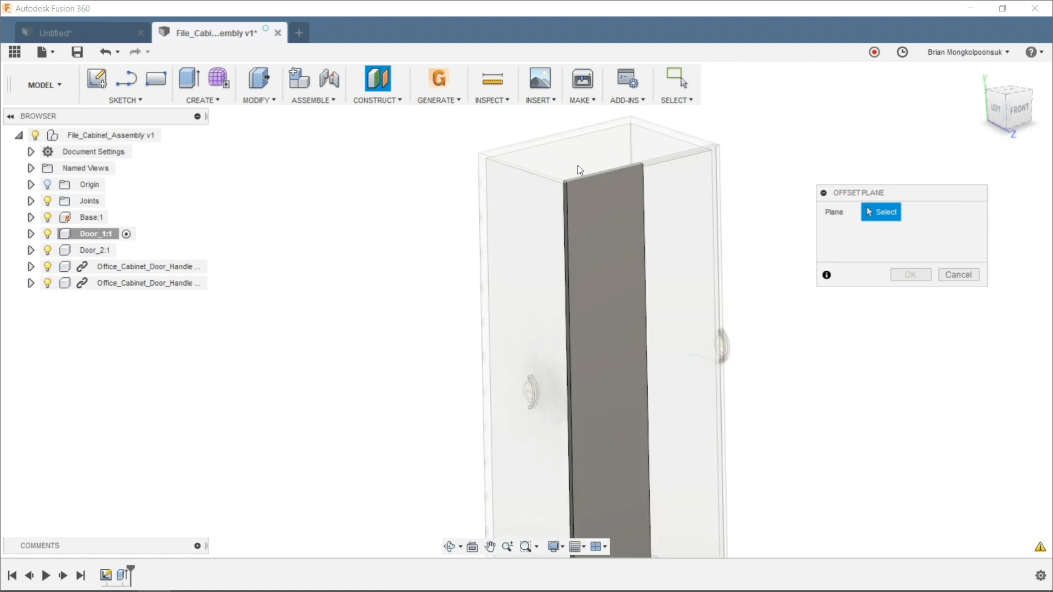
scroll(574, 176, "up", 2)
left_click(554, 201)
left_click_drag(543, 198, 663, 170)
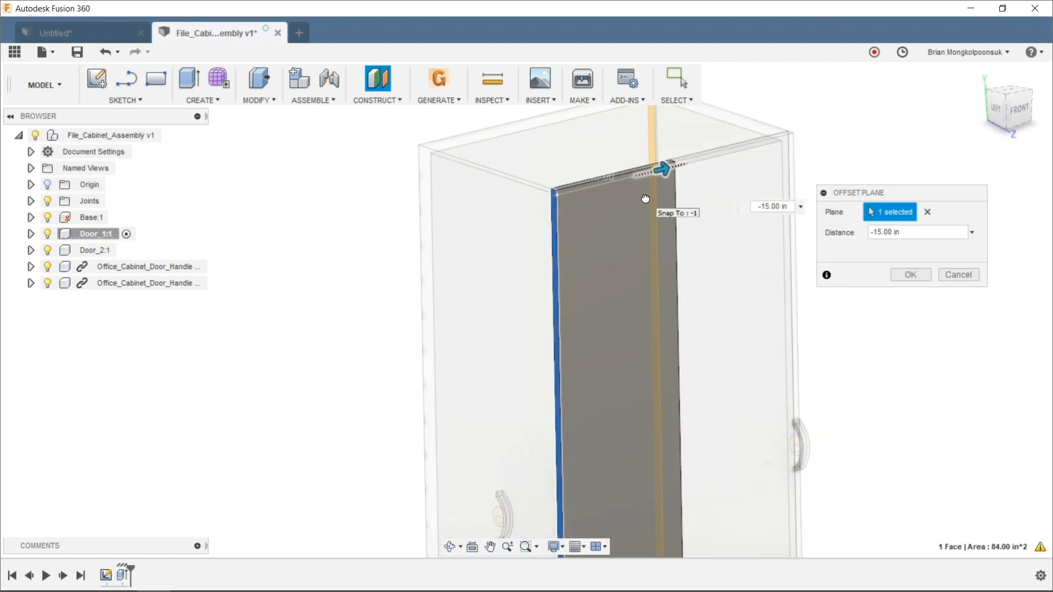
left_click(921, 277)
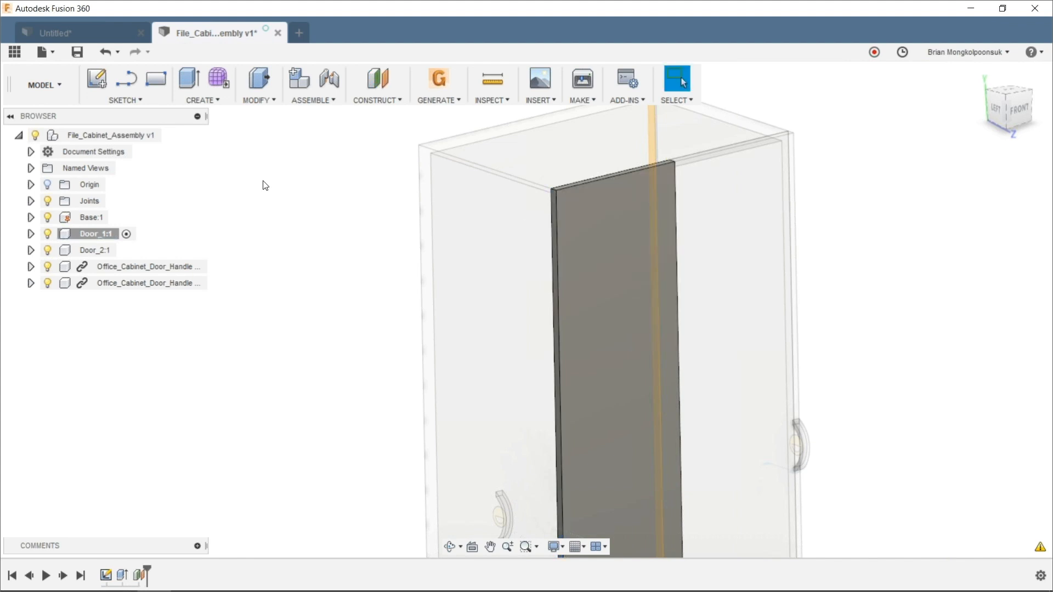
On the new offset plane, sketch a short horizontal line from the sketch origin to Door_1's front face
left_click(127, 80)
left_click(654, 131)
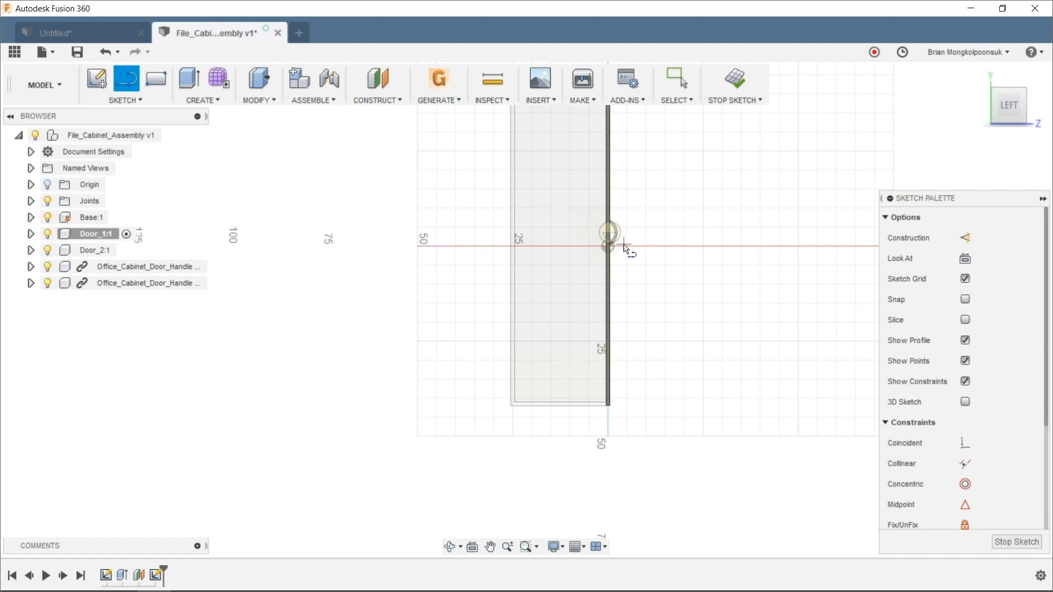
scroll(626, 248, "up", 5)
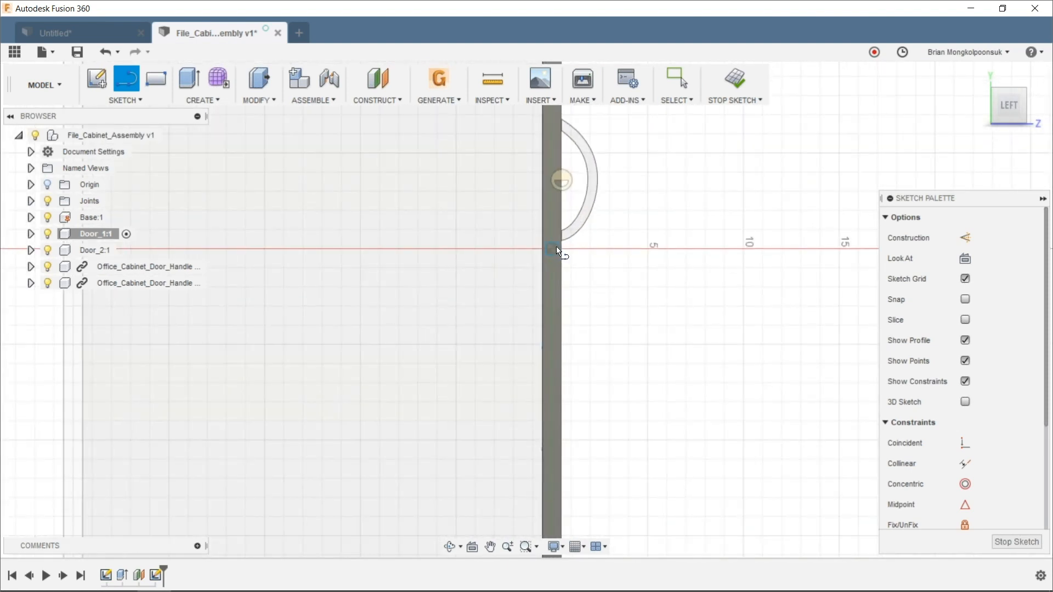
key("Escape")
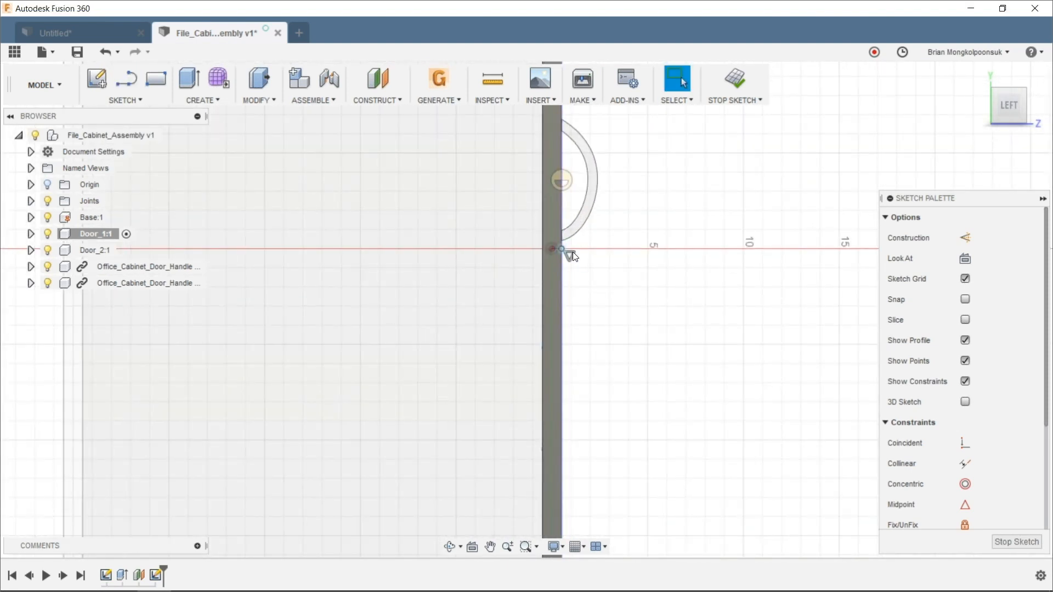
scroll(565, 253, "up", 4)
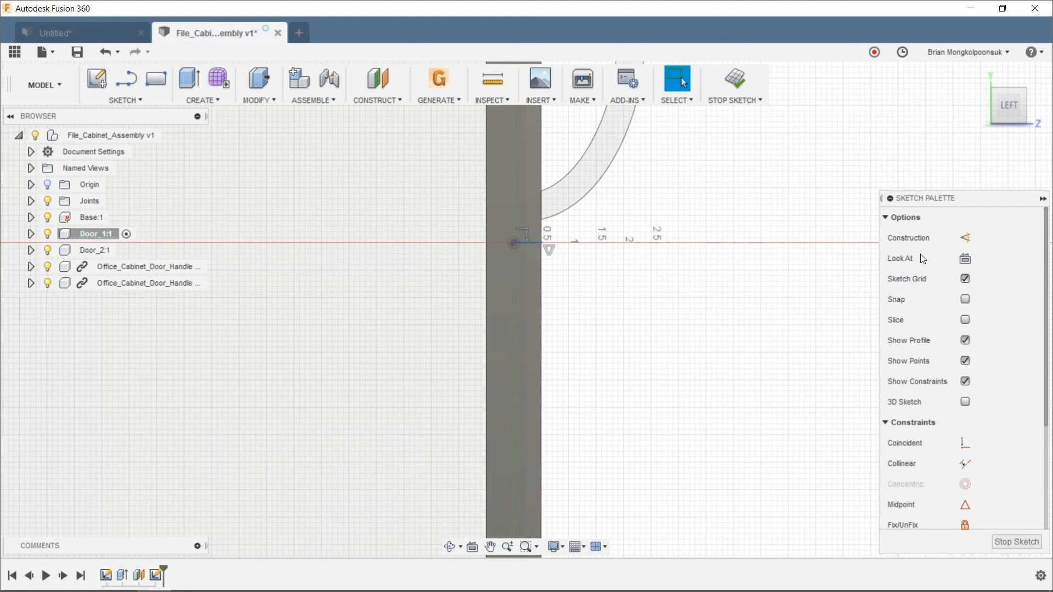
Create a Simple joint origin on Door_1 at the front end of the short sketch line
scroll(628, 274, "down", 2)
mouse_move(730, 269)
middle_mouse_down("shift")
mouse_move(446, 331)
mouse_move(459, 360)
mouse_move(726, 351)
mouse_move(713, 334)
mouse_move(719, 344)
middle_mouse_up("shift")
scroll(723, 347, "up", 2)
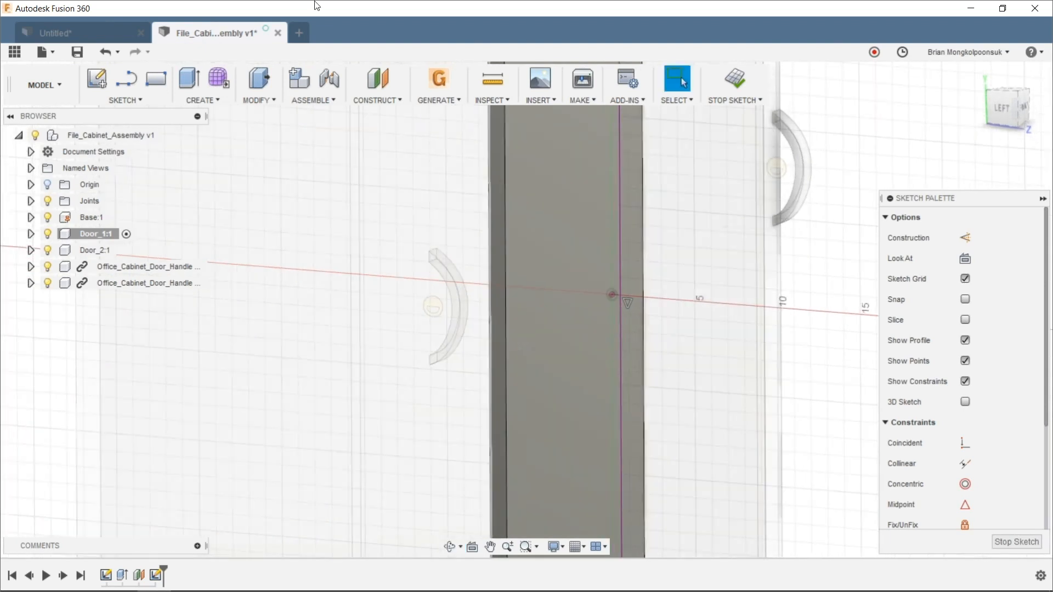
left_click(311, 99)
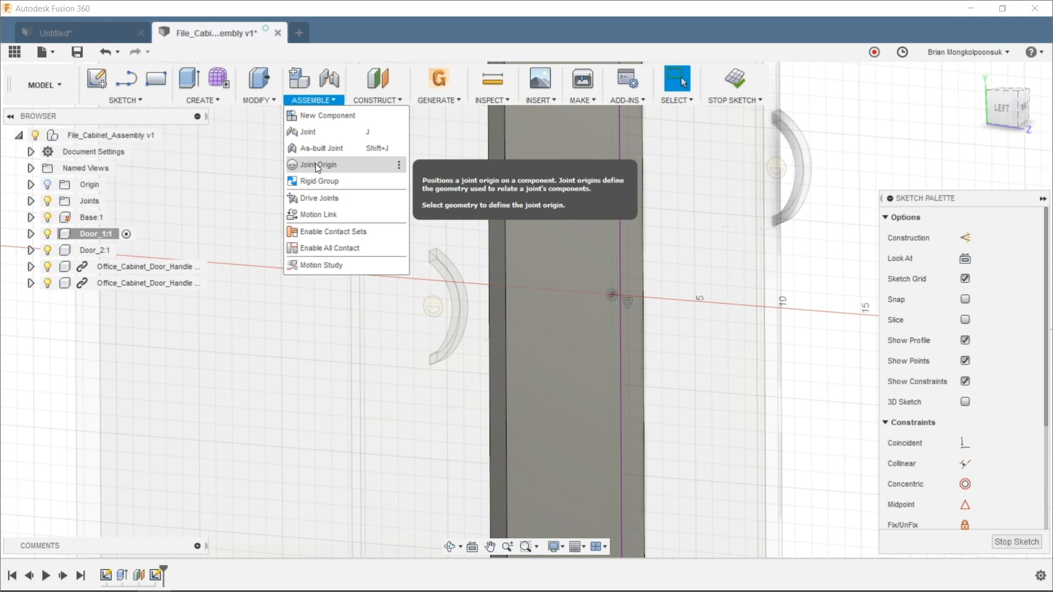
left_click(314, 163)
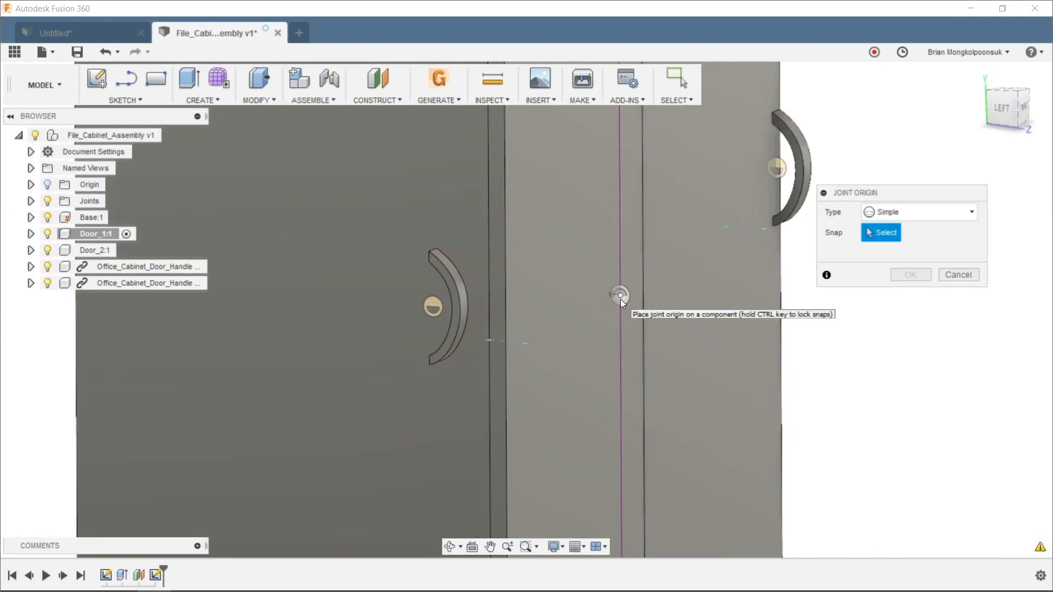
left_click(621, 297)
left_click(915, 393)
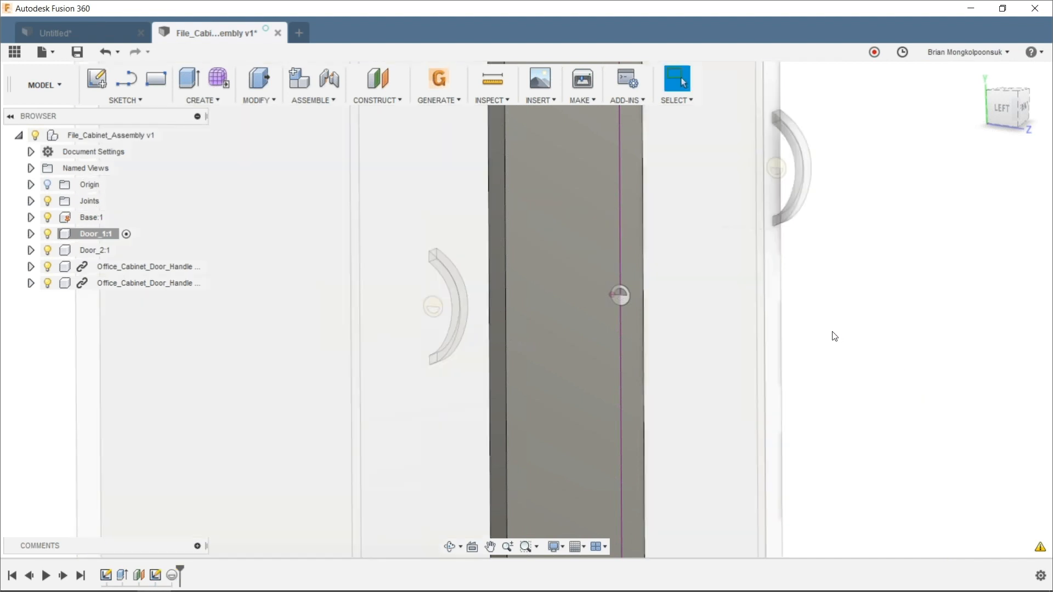
Inspect the joint origin placed on Door_1 and activate the Door_2 component
scroll(684, 306, "down", 5)
scroll(819, 325, "up", 2)
middle_click_drag(821, 306, 719, 327, "shift")
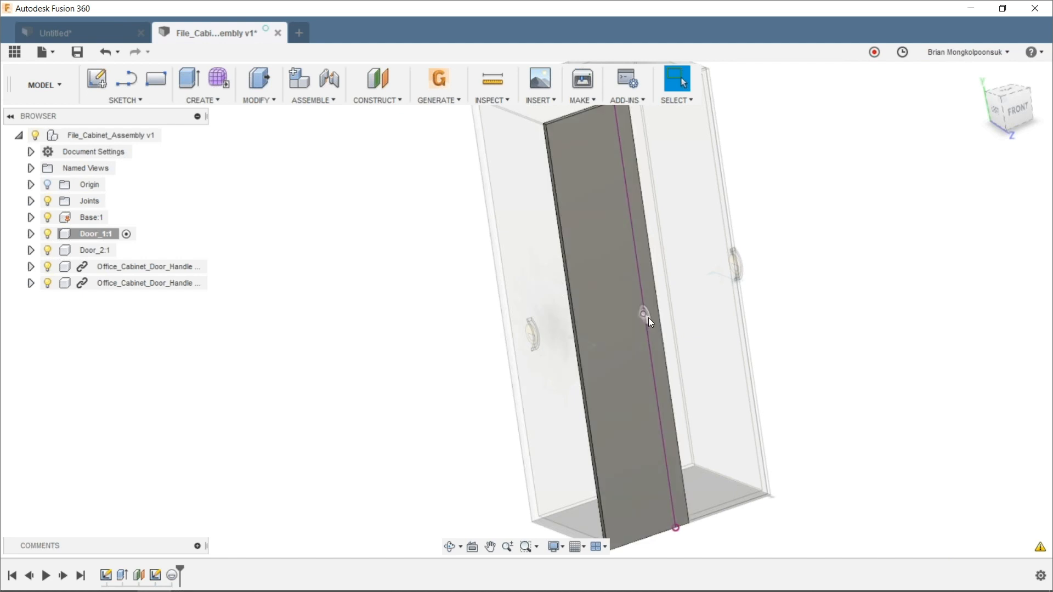
middle_click_drag(650, 317, 702, 311, "shift")
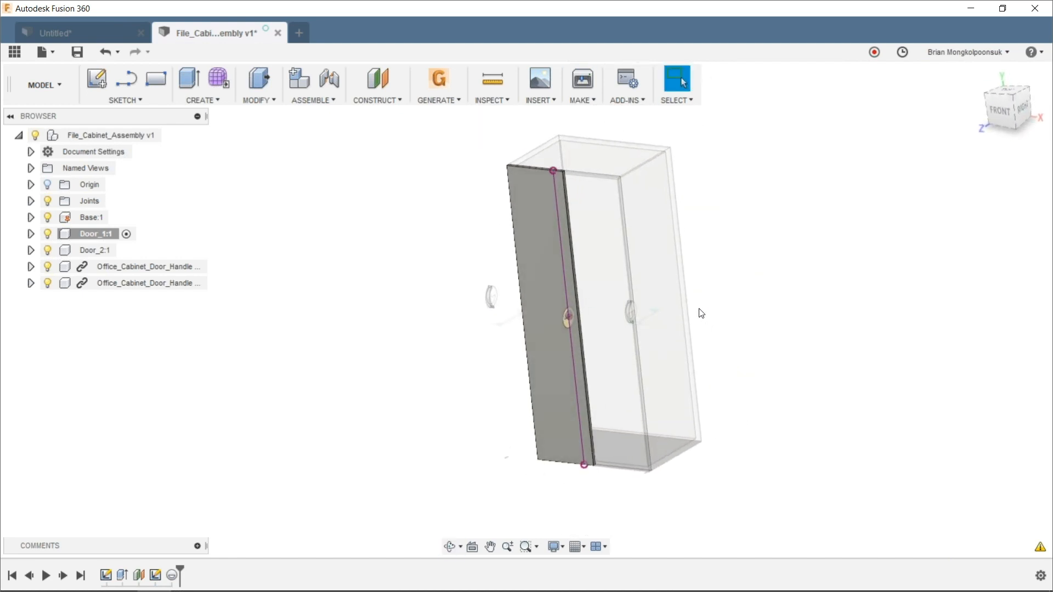
left_click(110, 251)
left_click(254, 251)
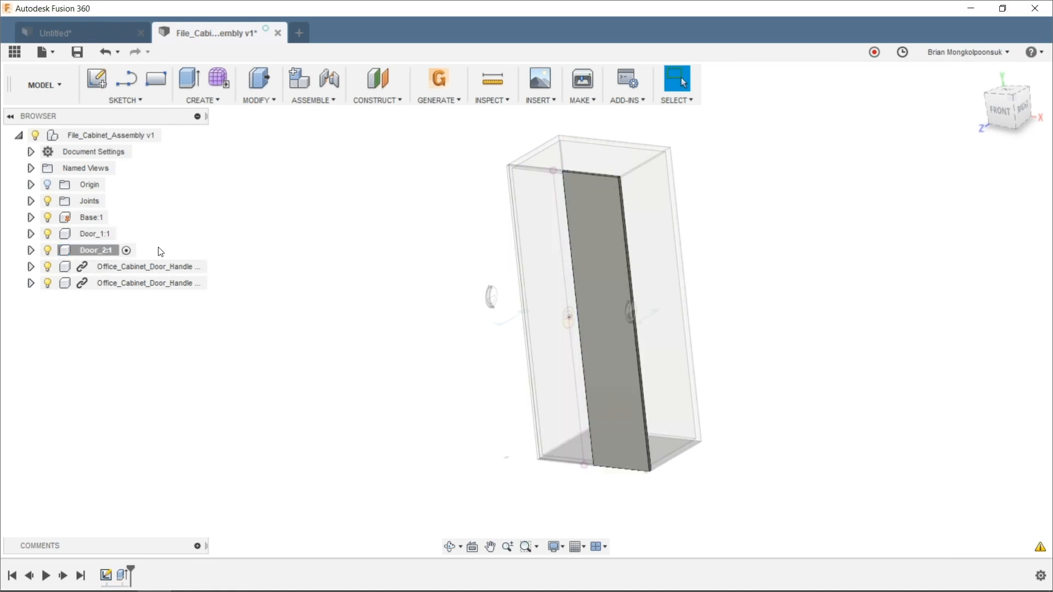
left_click(303, 102)
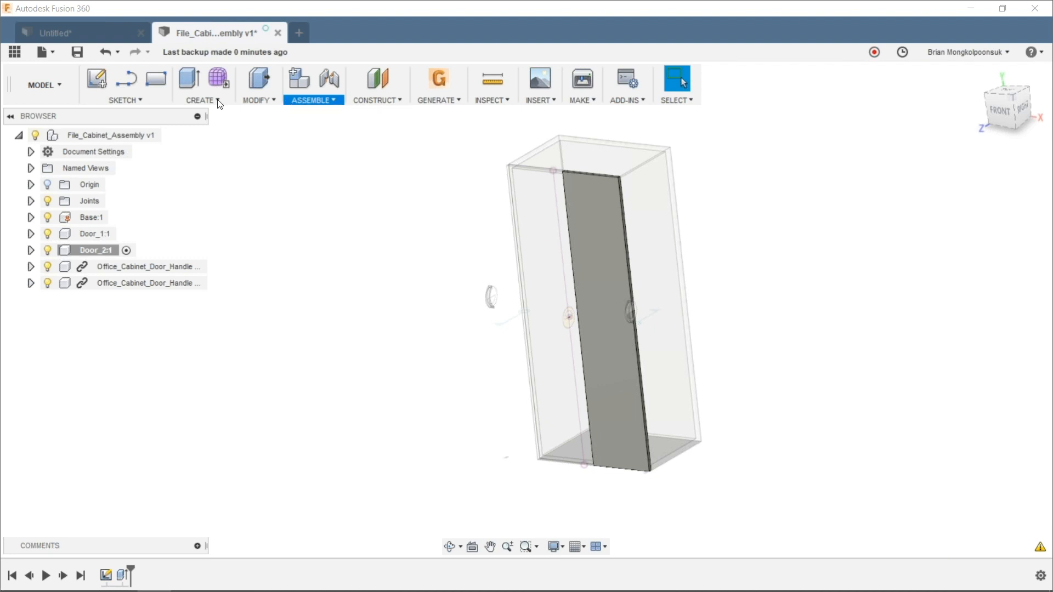
left_click(125, 100)
left_click(127, 79)
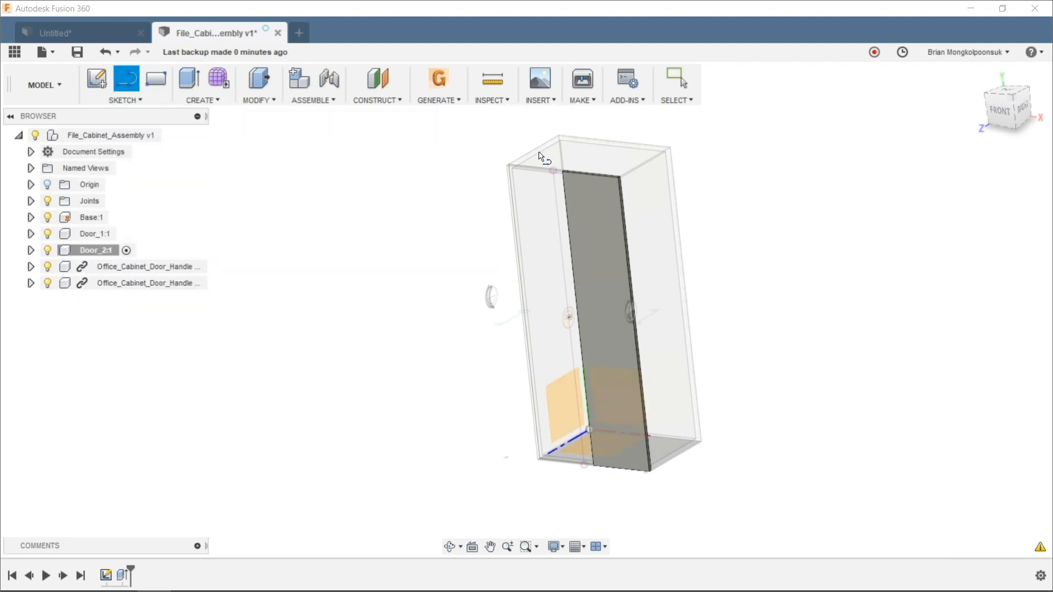
Construct an offset plane from Door_2's outer side face, placed near the door's inner edge
left_click(372, 86)
scroll(630, 192, "up", 5)
left_click(629, 197)
left_click_drag(631, 192, 517, 183)
left_click(915, 275)
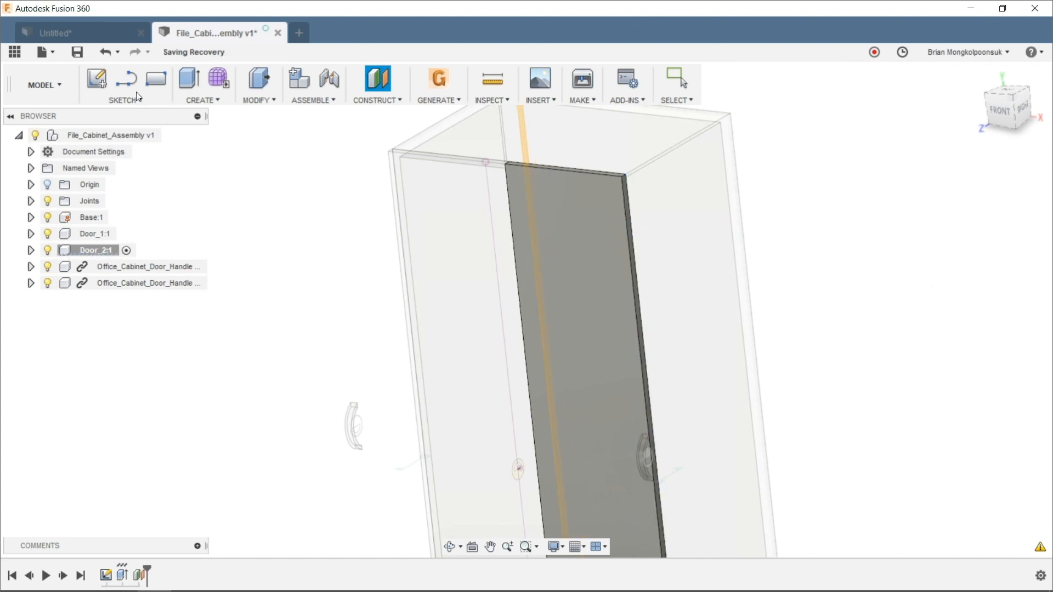
On Door_2's offset plane, sketch a 0.500 in horizontal line from the origin to the front face and make it construction
left_click(126, 78)
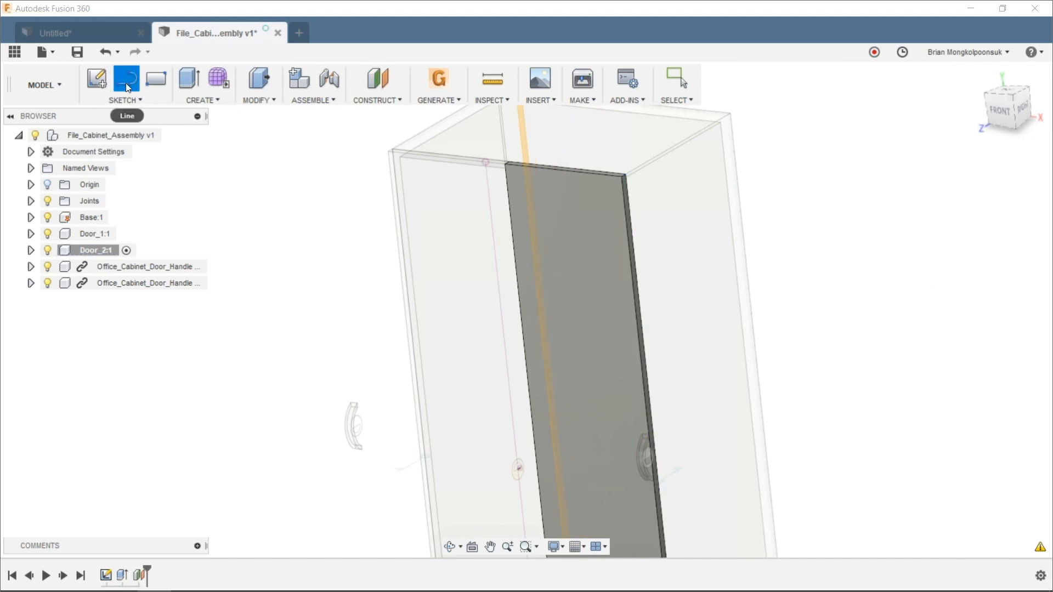
left_click(527, 140)
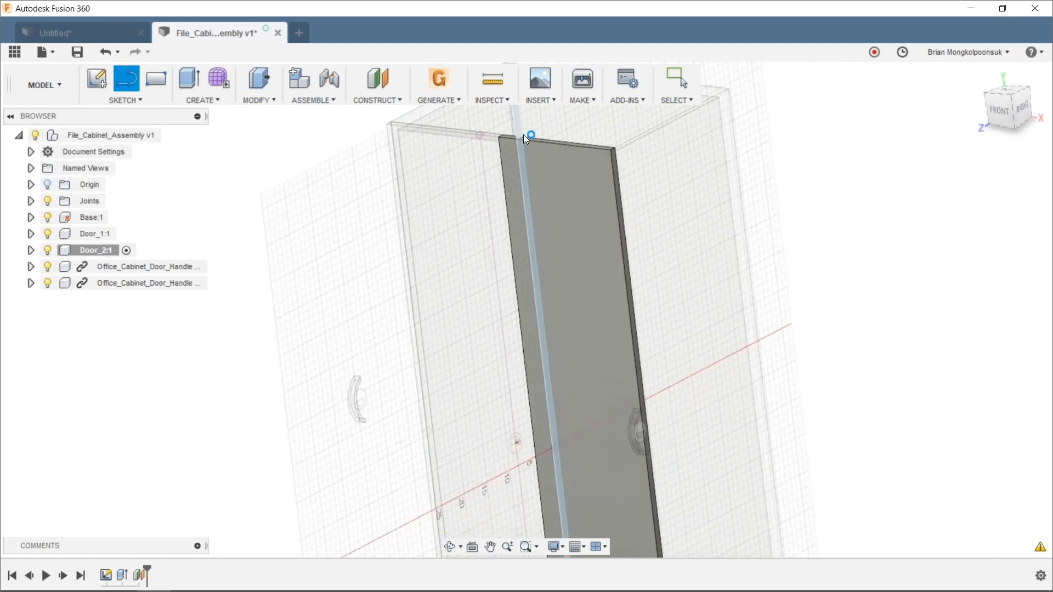
scroll(482, 264, "up", 8)
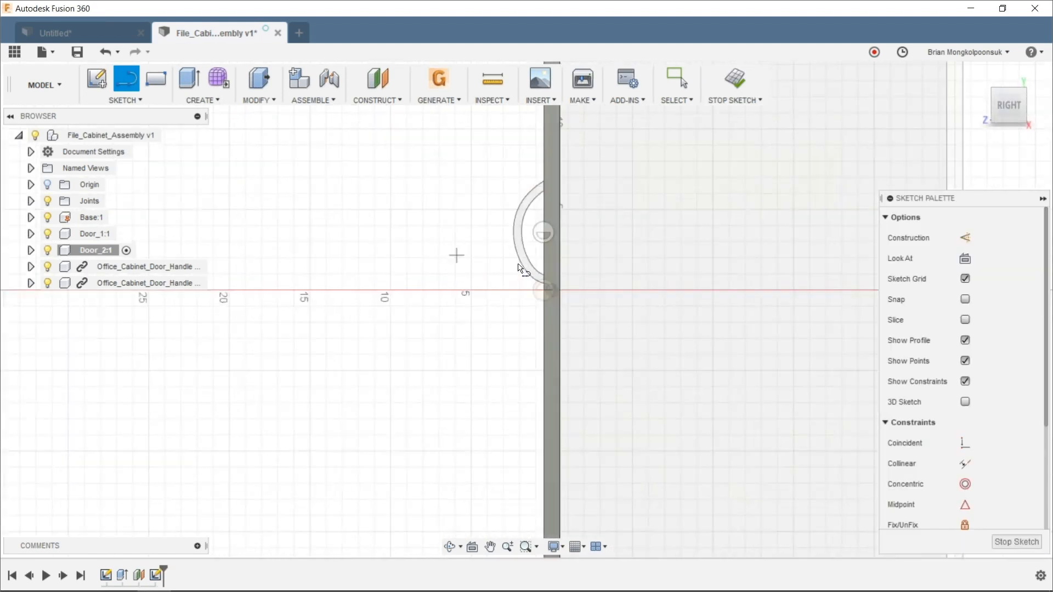
left_click(554, 303)
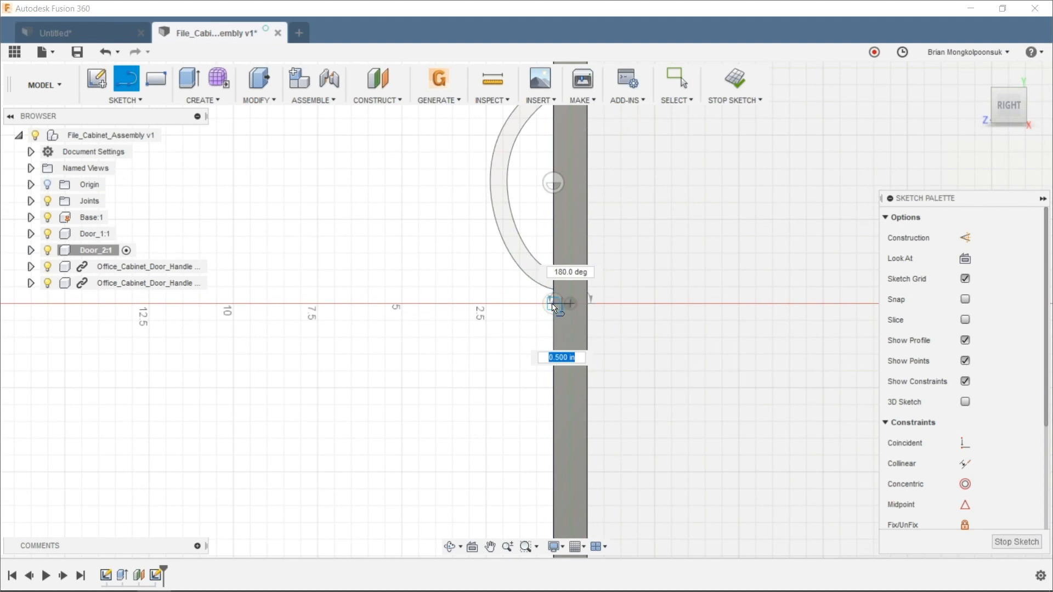
key("Escape")
left_click(564, 305)
left_click(966, 243)
left_click(419, 236)
Finish the Door_2 sketch and activate the top-level File_Cabinet_Assembly
scroll(420, 235, "down", 3)
mouse_move(424, 250)
middle_mouse_down("shift")
mouse_move(468, 258)
mouse_move(353, 301)
mouse_move(506, 332)
middle_mouse_up("shift")
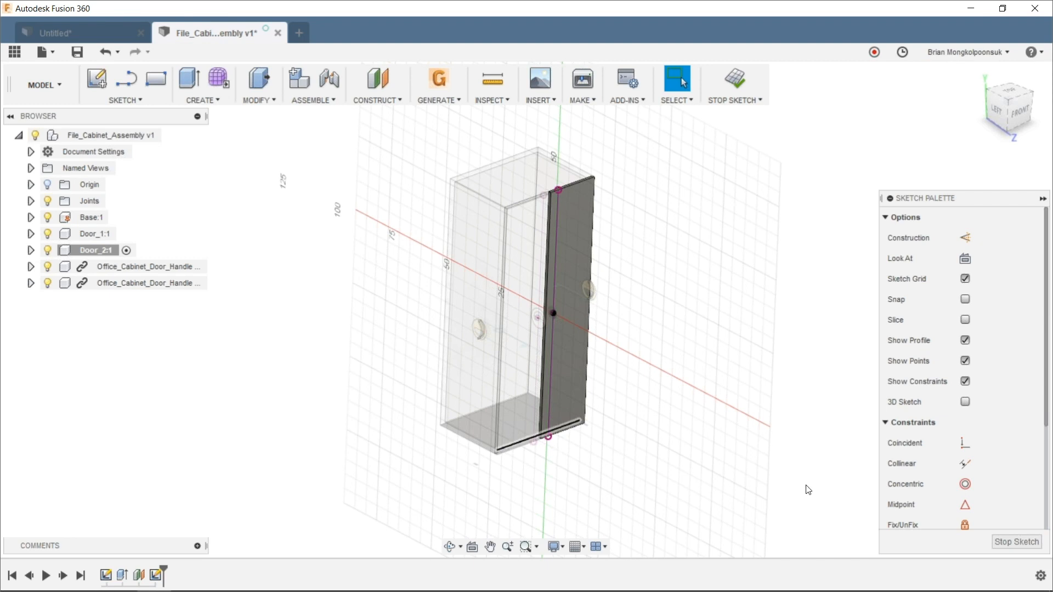
left_click(1008, 543)
left_click(176, 135)
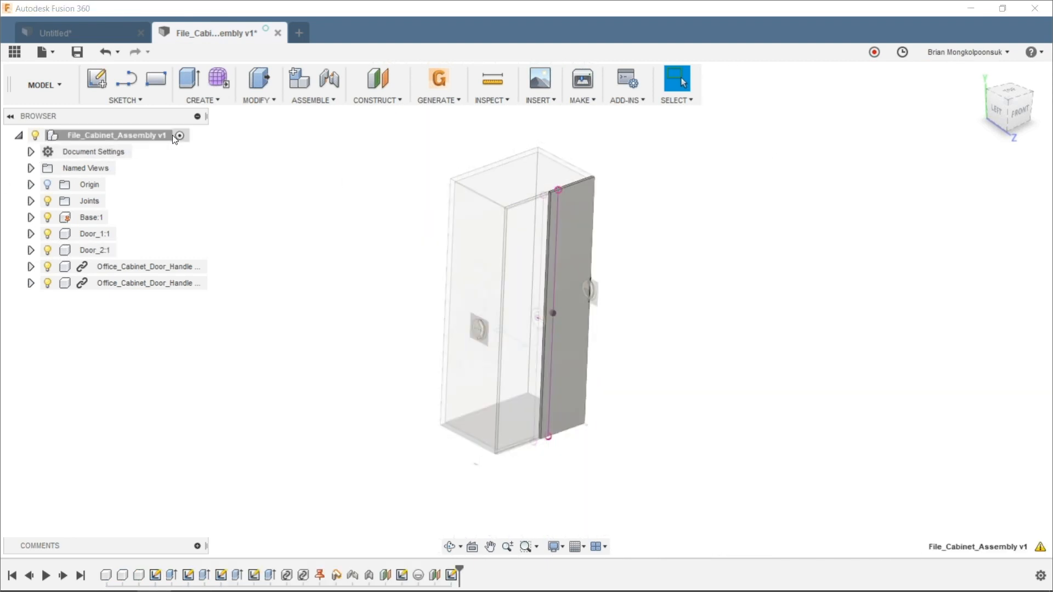
Join the first door handle to the joint origin on Door_1 with a Rigid joint
scroll(538, 336, "up", 4)
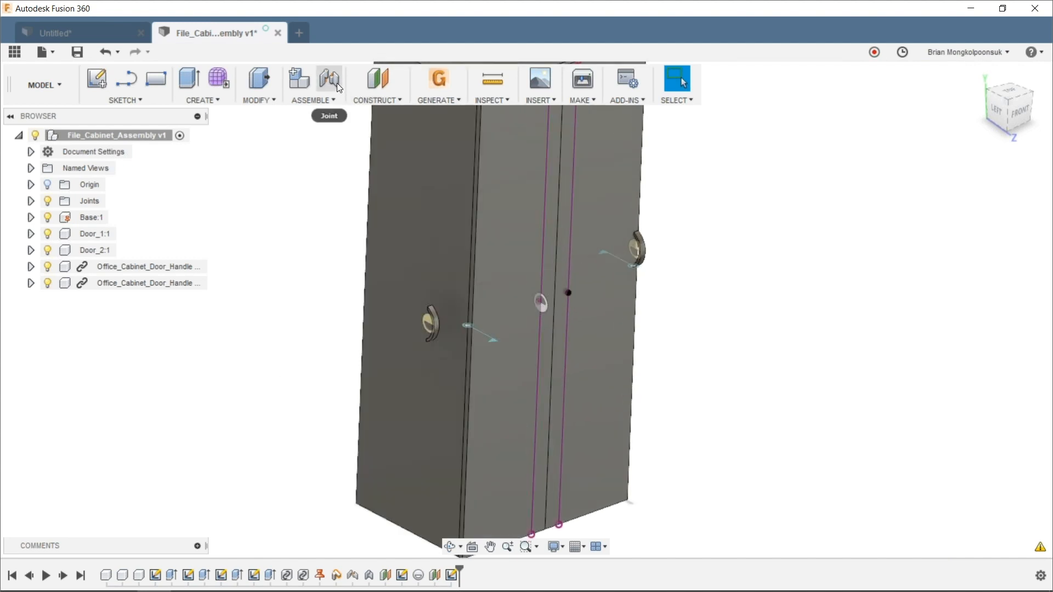
left_click(337, 83)
left_click(431, 323)
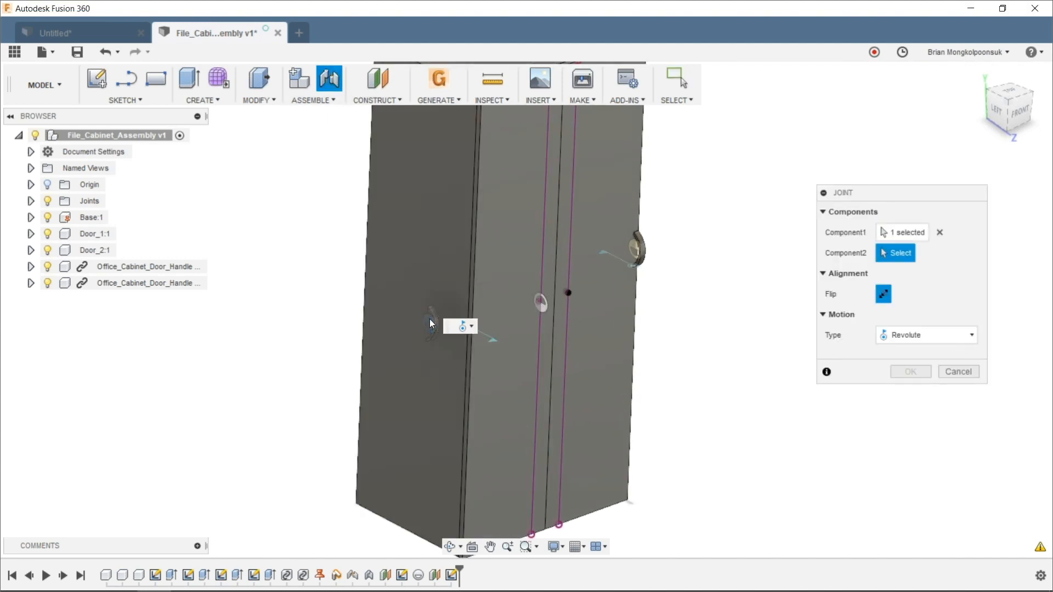
left_click(547, 309)
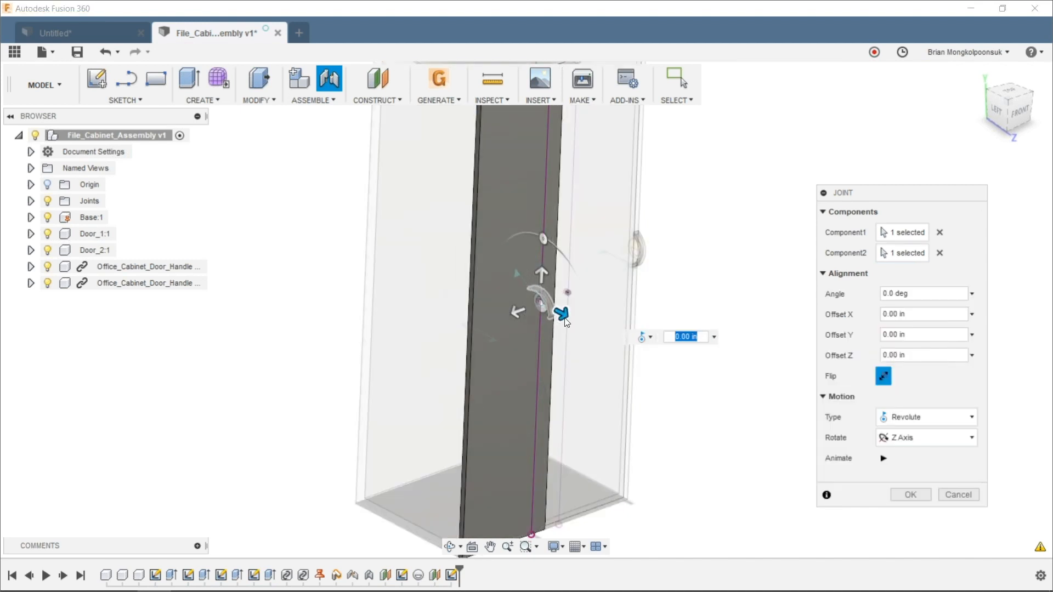
left_click(920, 417)
left_click(917, 435)
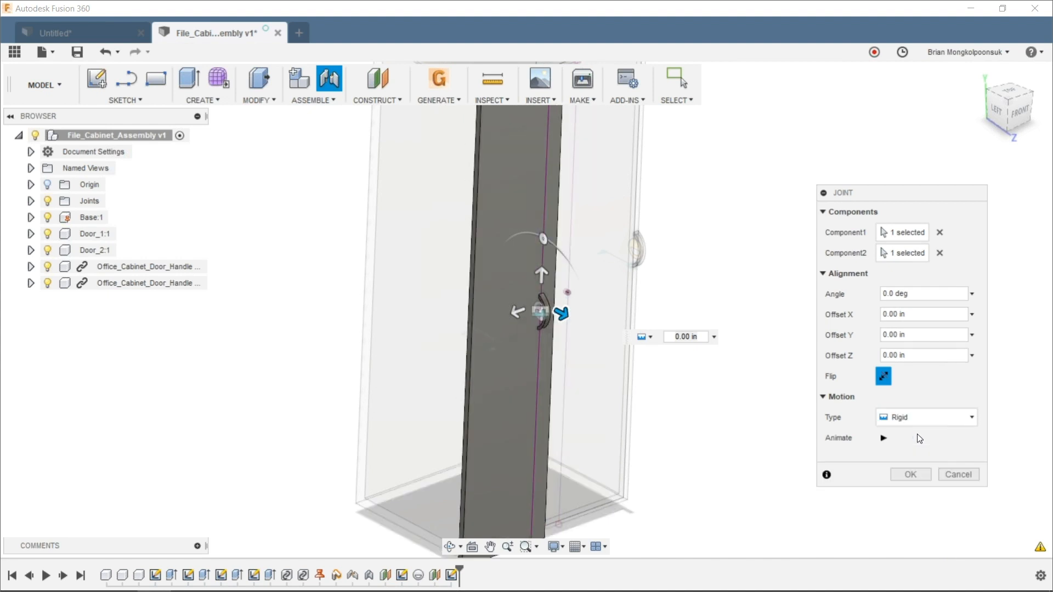
left_click(916, 475)
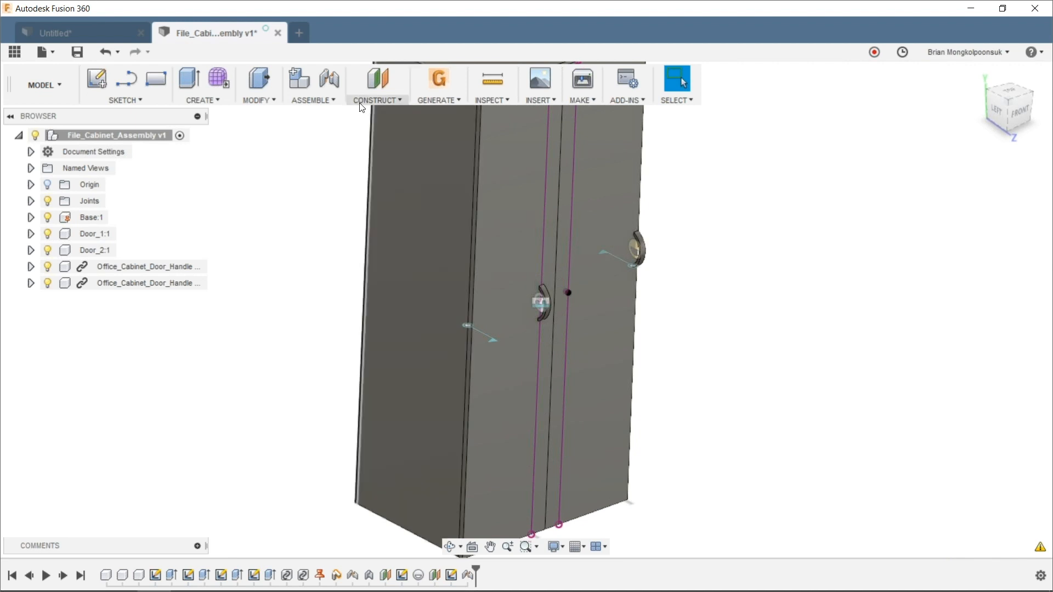
Join the second door handle to the front end of Door_2's construction line with a Rigid joint
left_click(324, 77)
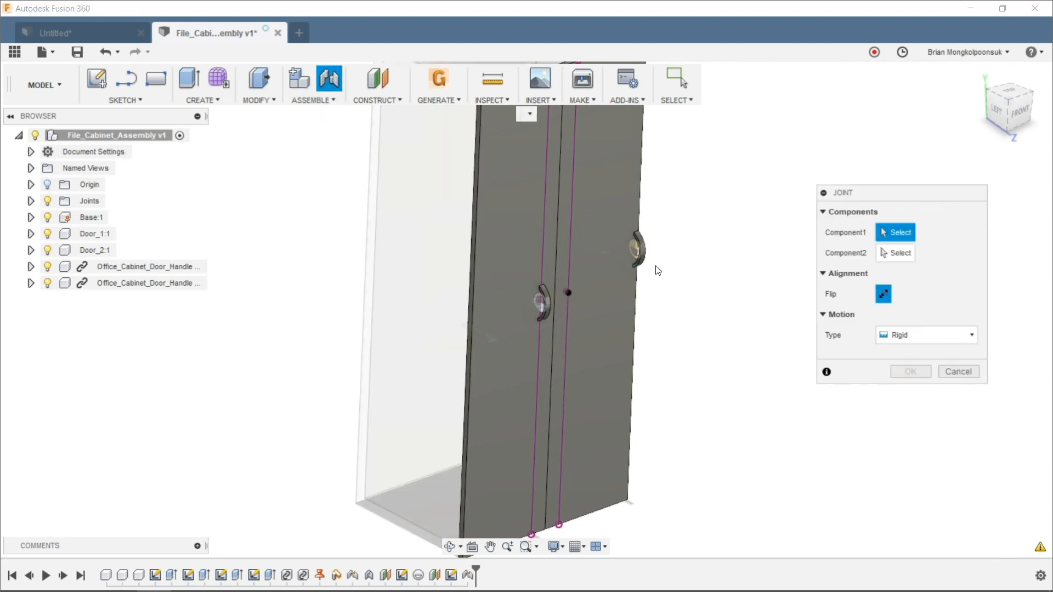
left_click(637, 248)
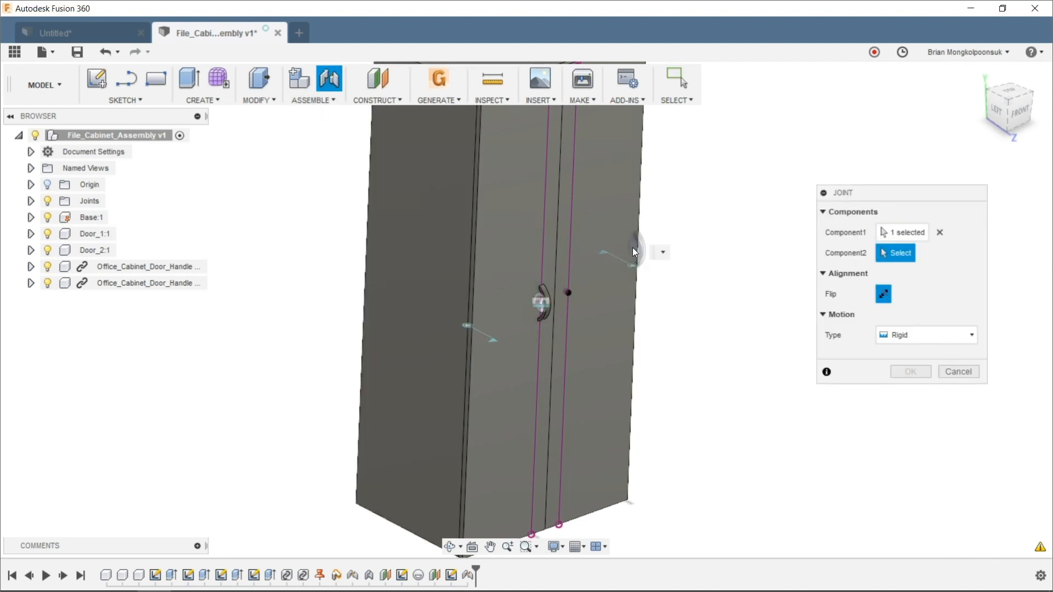
left_click(571, 295)
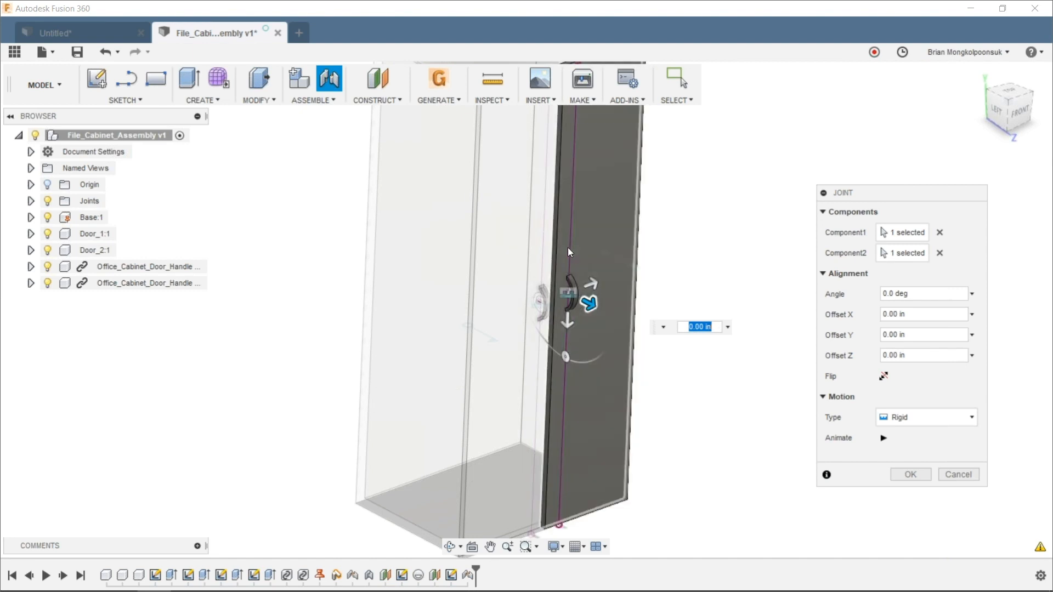
left_click(921, 475)
Hide Sketch2 in both the Door_1 and Door_2 components
scroll(831, 354, "down", 3)
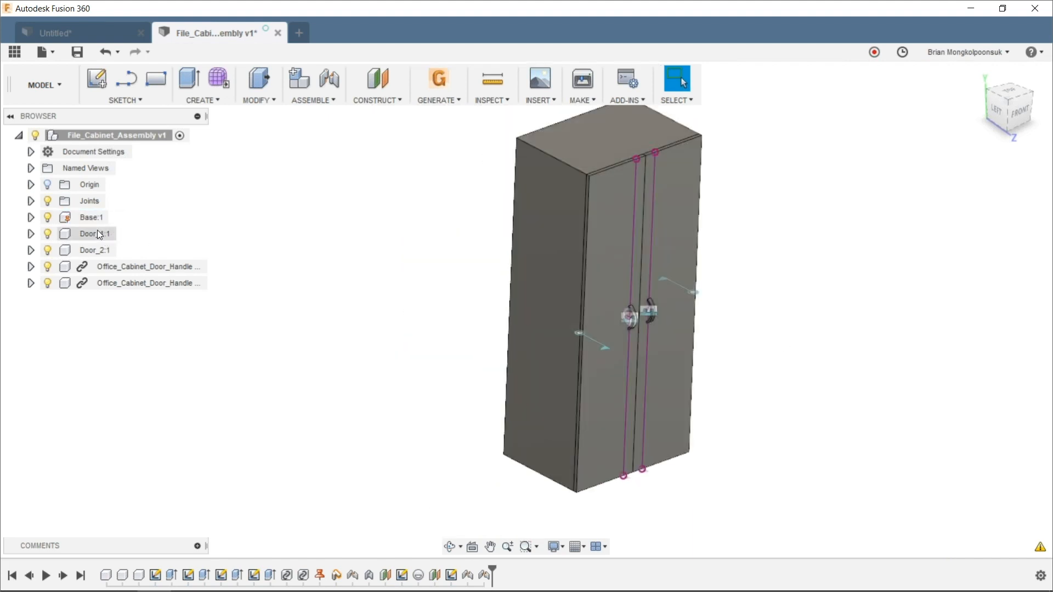
left_click(30, 234)
left_click(31, 333)
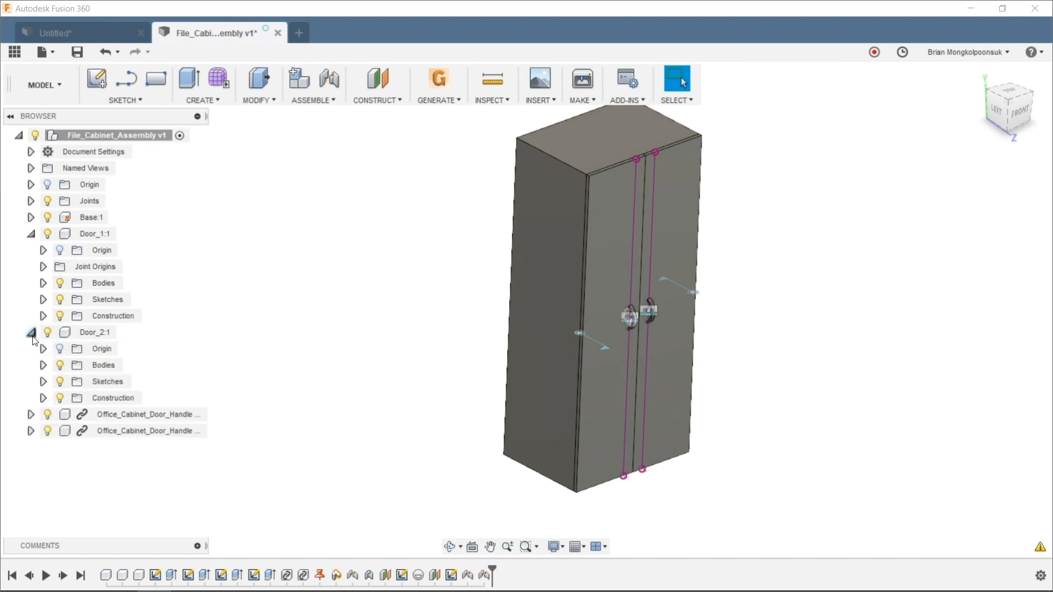
left_click(44, 299)
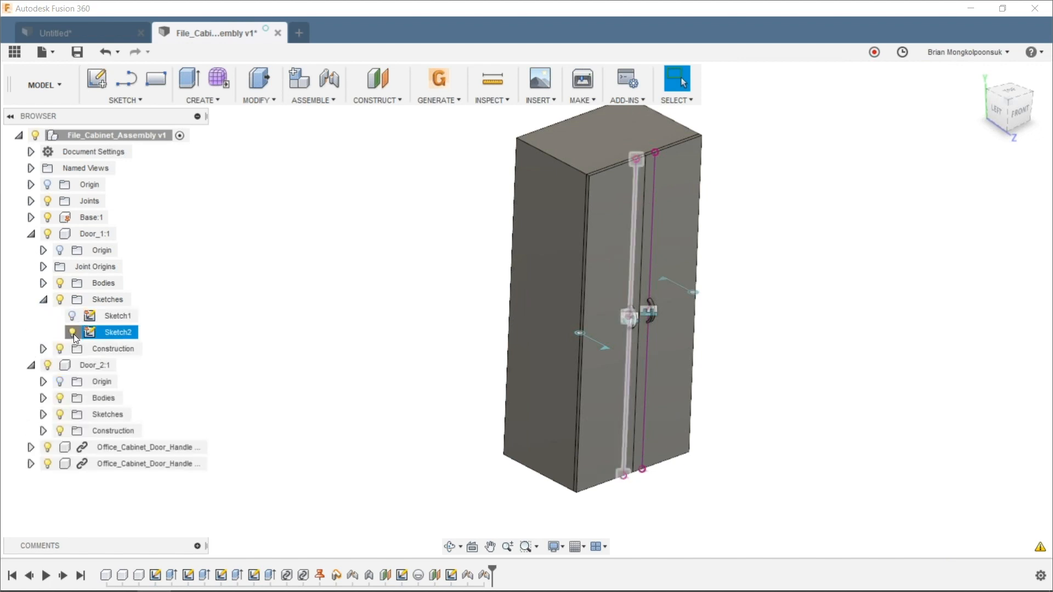
left_click(43, 300)
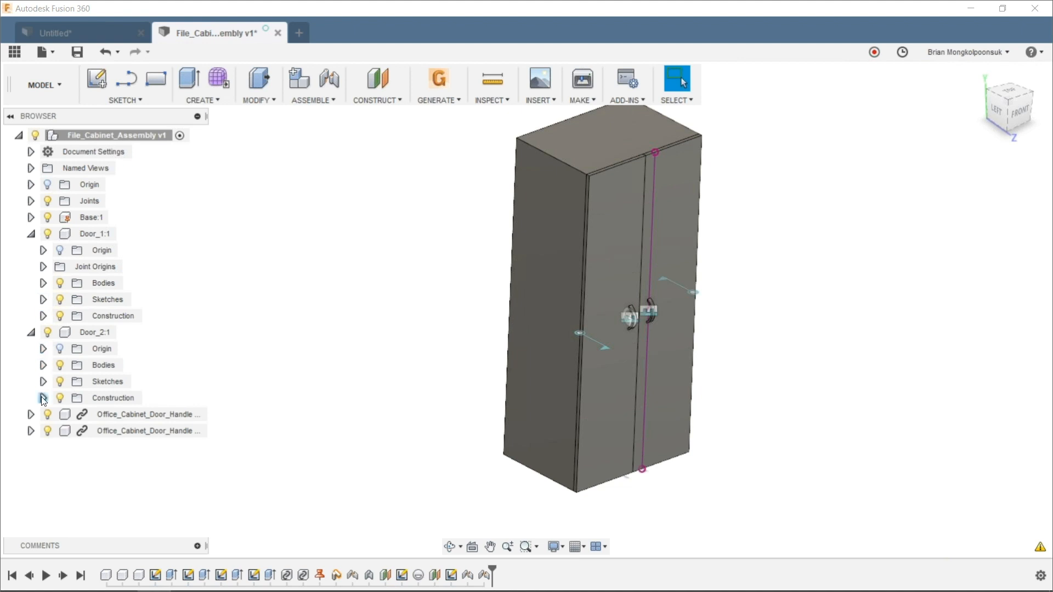
left_click(43, 382)
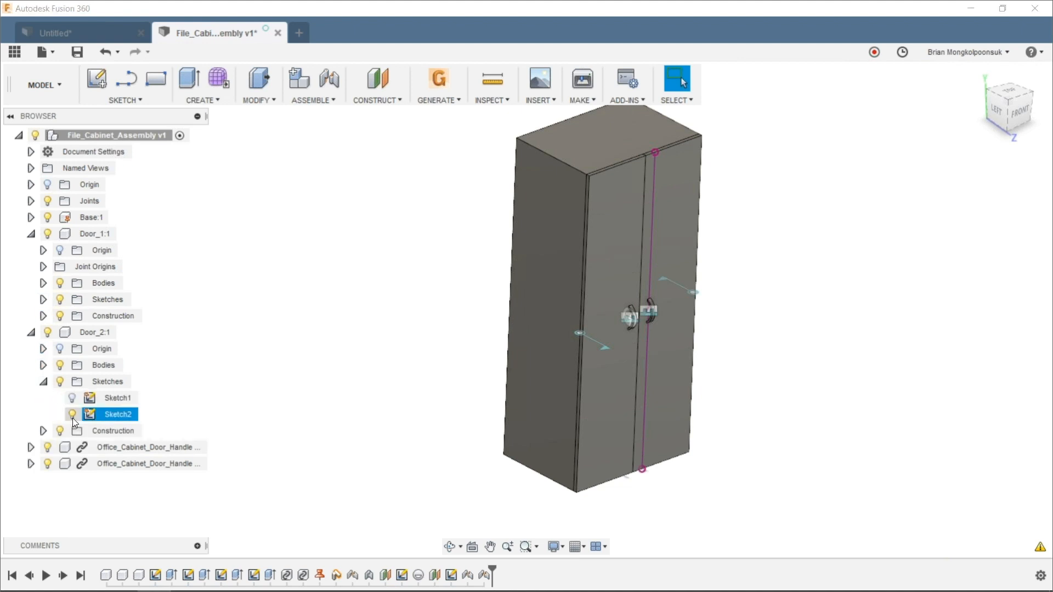
left_click(43, 381)
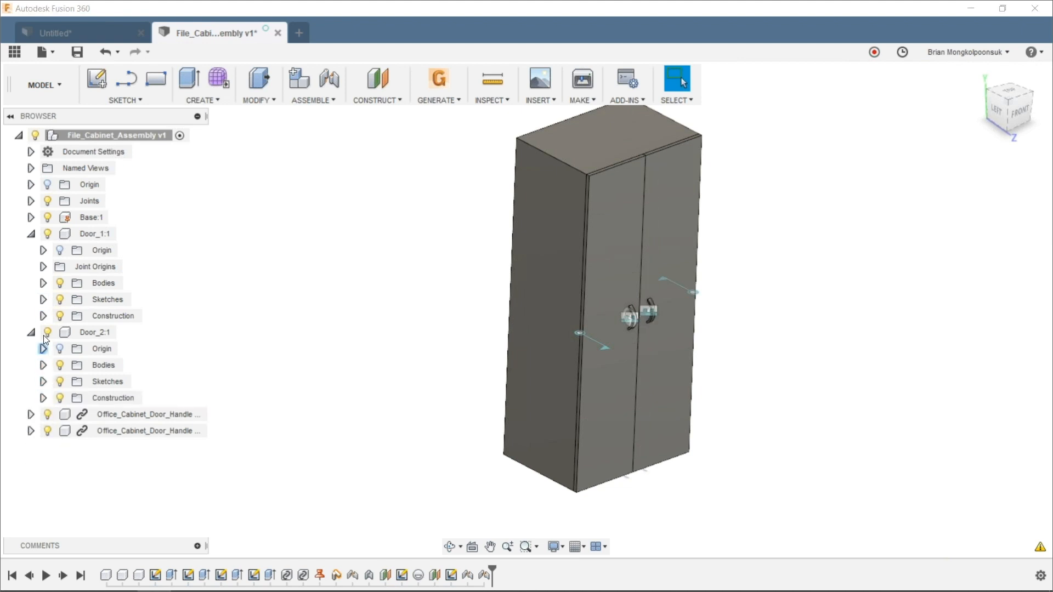
left_click(31, 233)
left_click(31, 250)
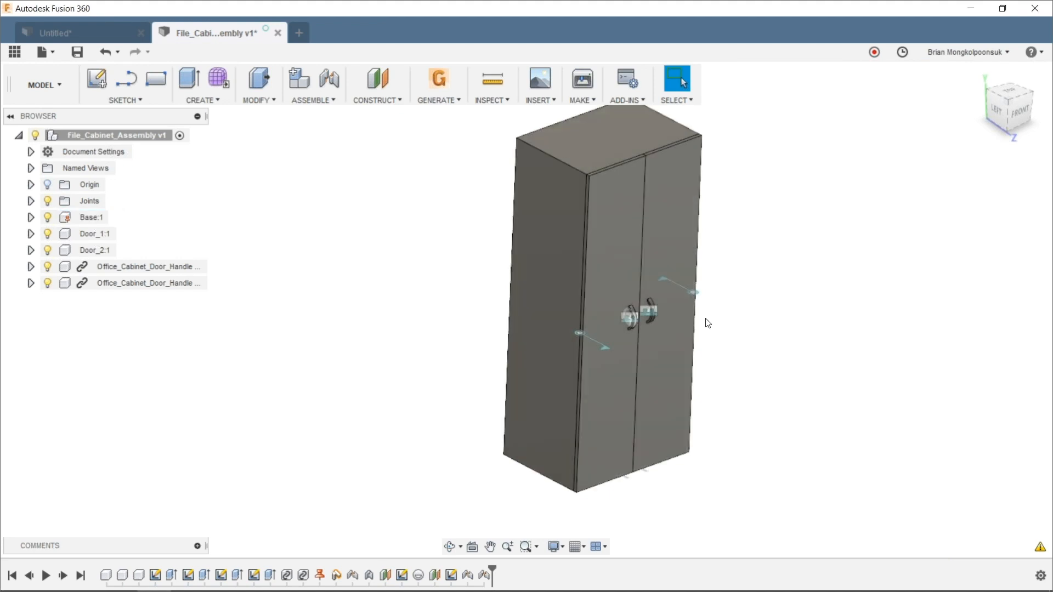
Hide the assembly's joints Rev1, Rev2, Rigid3 and Rigid4
left_click(30, 201)
left_click(61, 218)
left_click(60, 234)
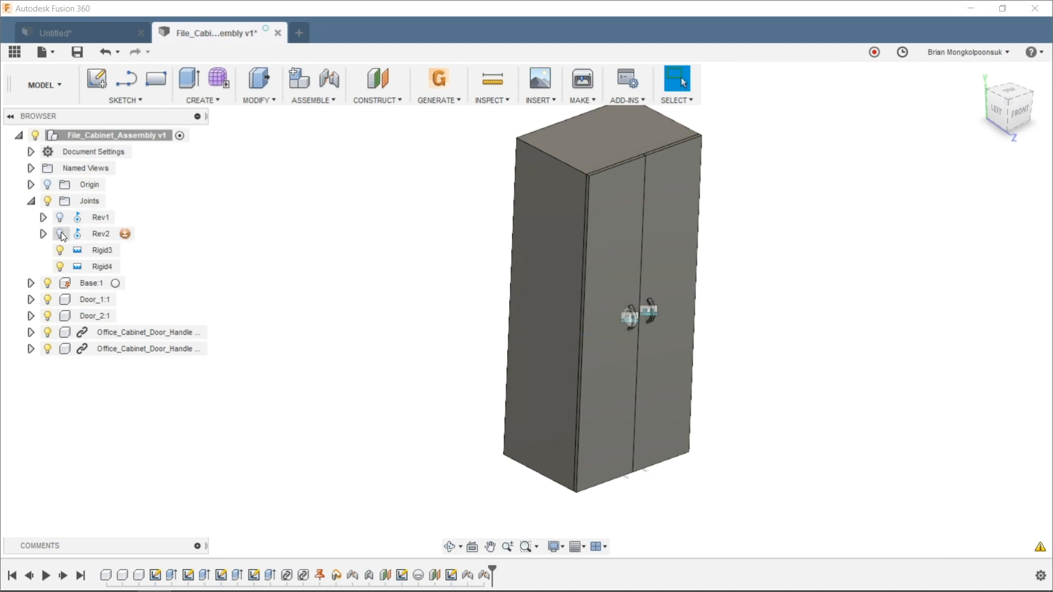
left_click(60, 250)
left_click(60, 266)
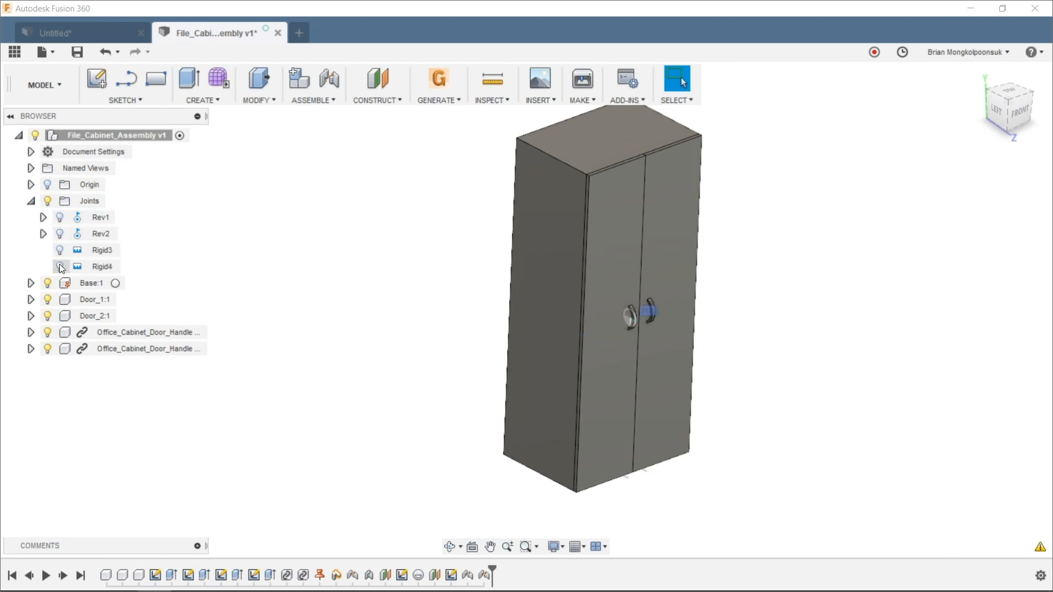
left_click(32, 201)
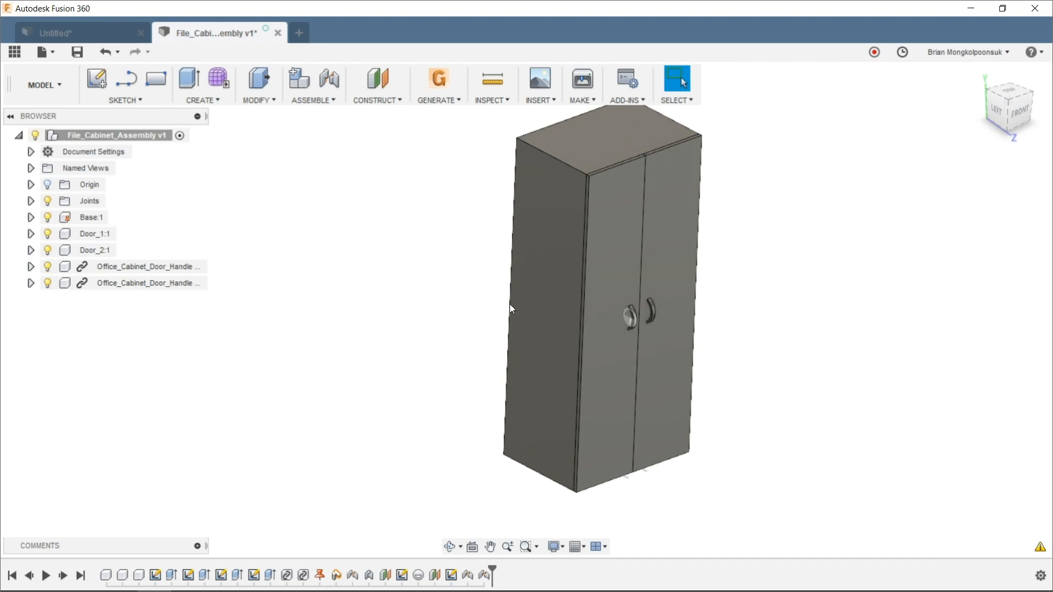
Examine both handles' joint origins and the Base contents to locate the joint origin still displayed on the cabinet front
middle_click_drag(988, 334, 799, 327, "shift")
left_click(31, 267)
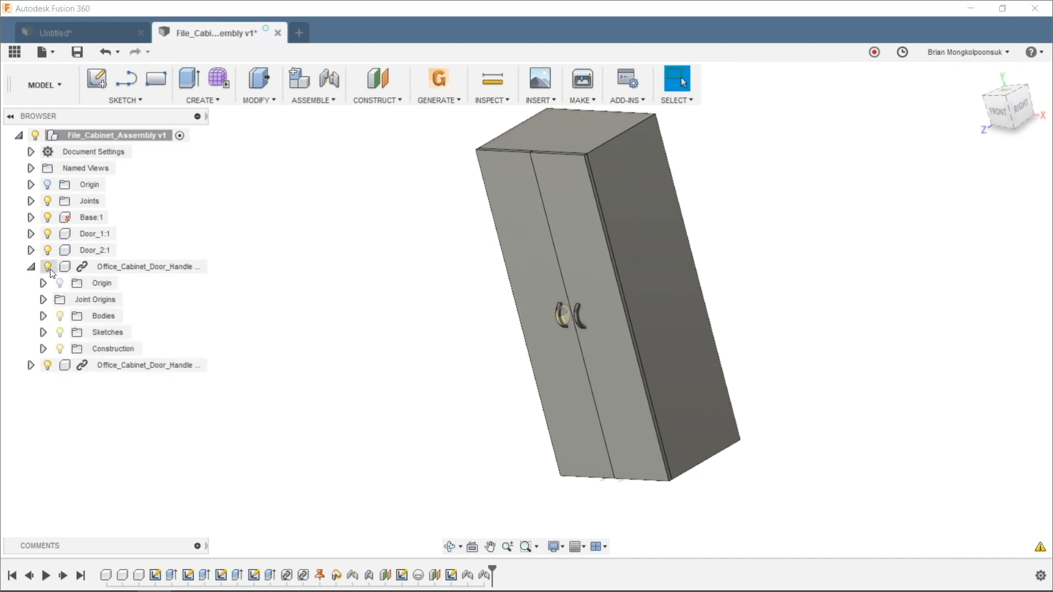
left_click(44, 300)
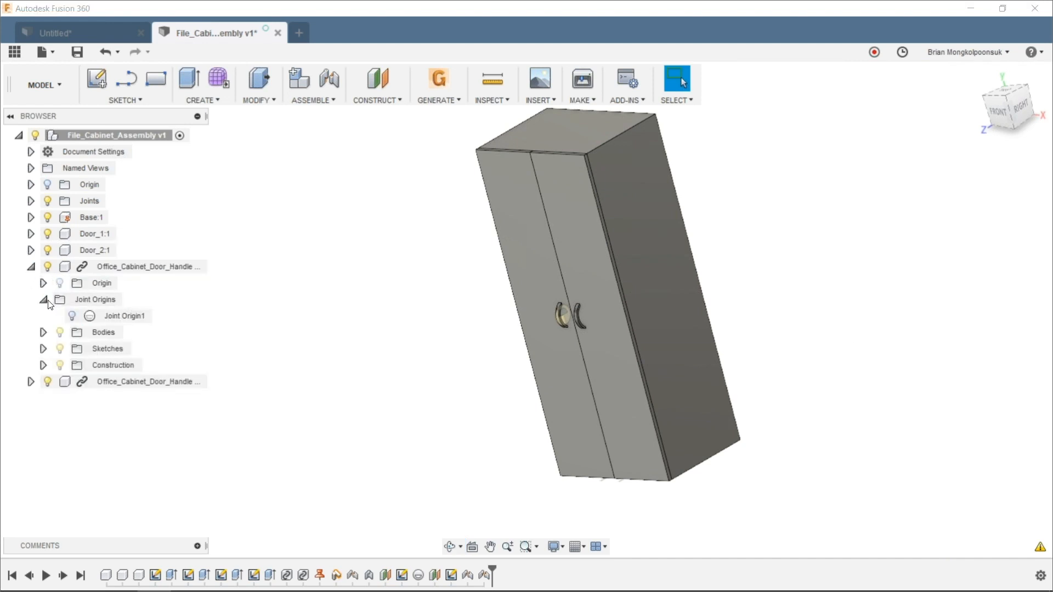
left_click(46, 300)
left_click(32, 366)
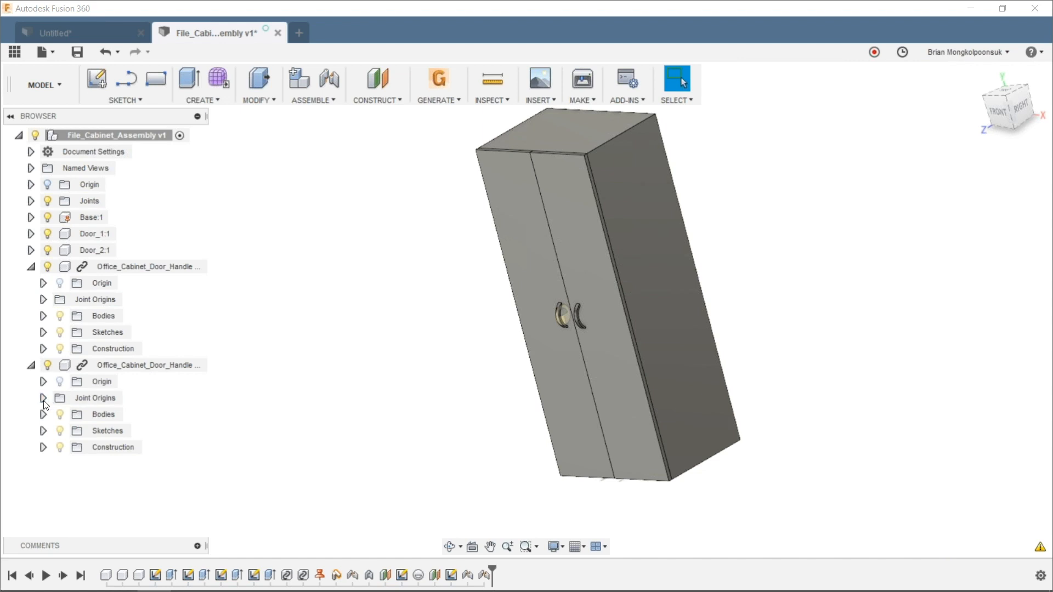
left_click(45, 400)
left_click(46, 399)
left_click(31, 365)
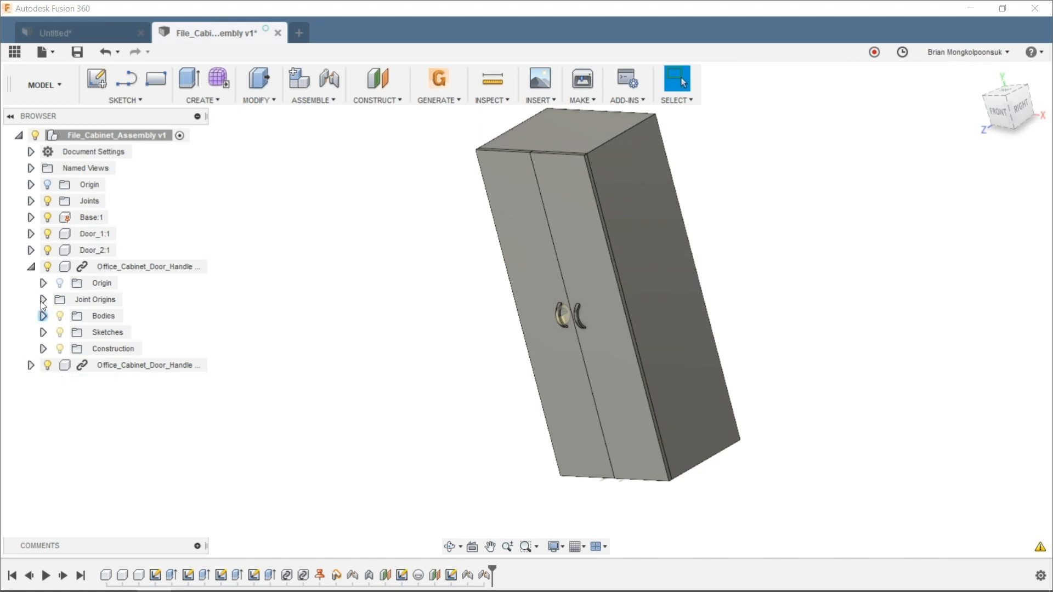
left_click(31, 201)
left_click(31, 201)
left_click(31, 217)
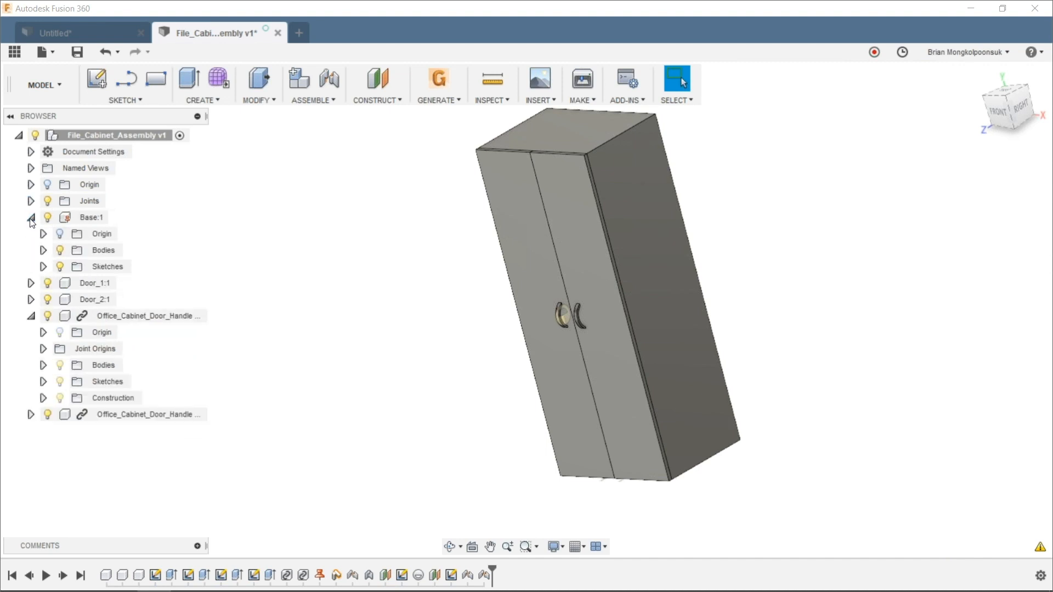
left_click(32, 219)
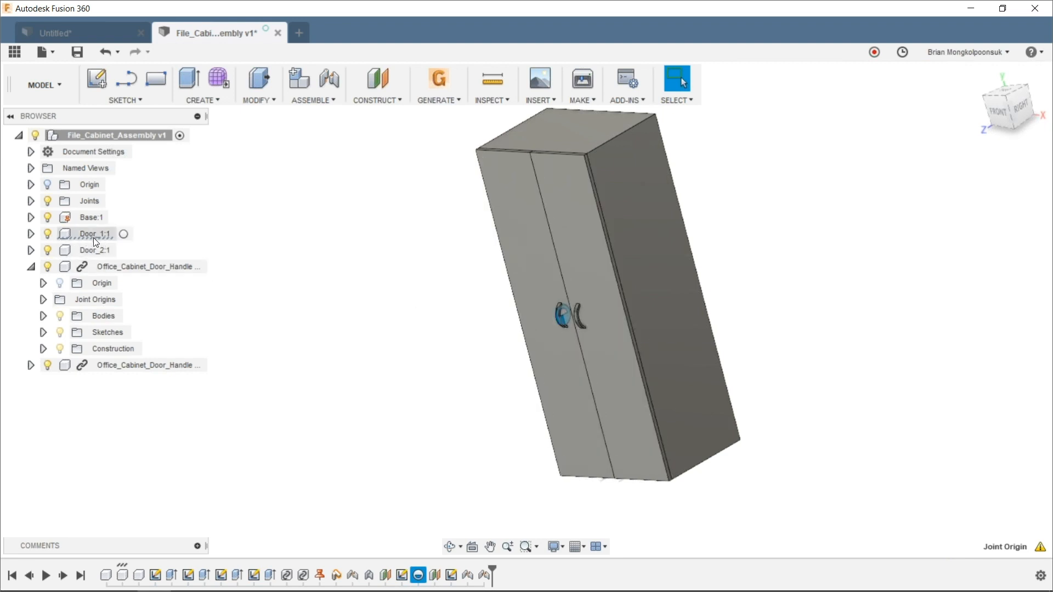
Hide Joint Origin1 in the Door_1 component
left_click(31, 234)
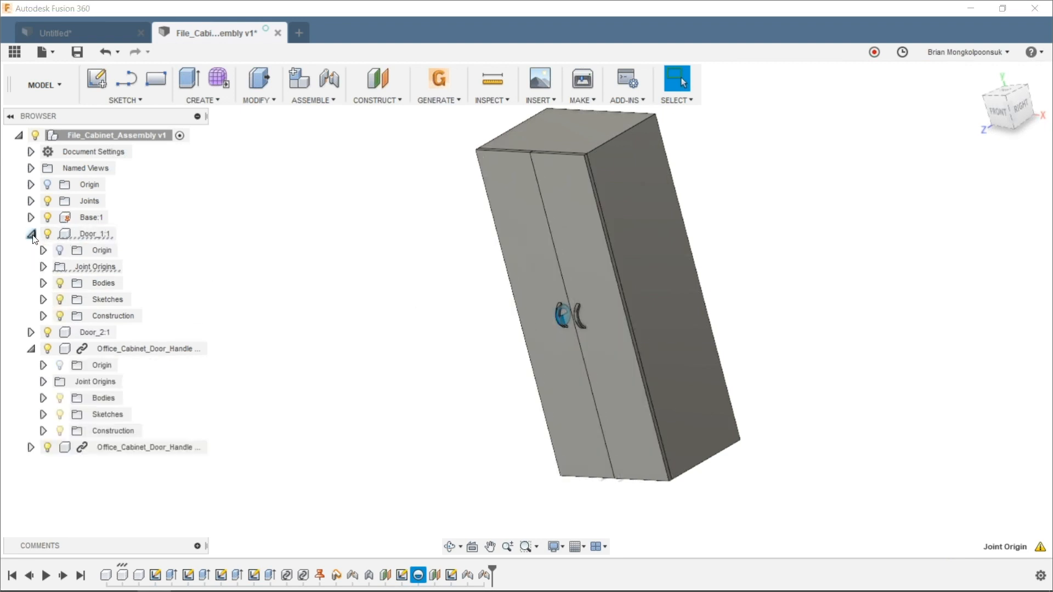
left_click(44, 267)
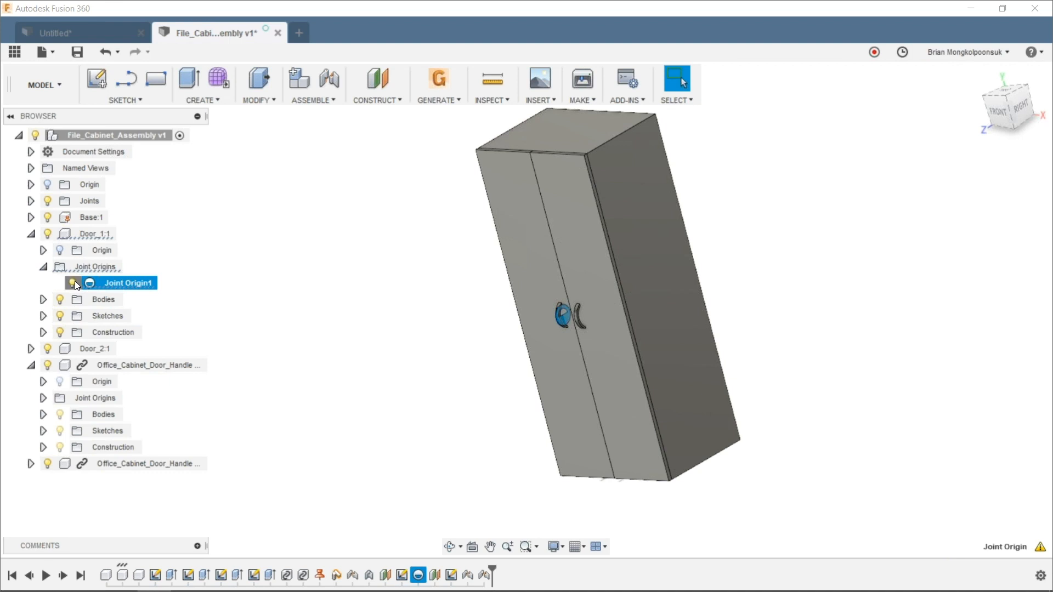
left_click(43, 266)
left_click(32, 234)
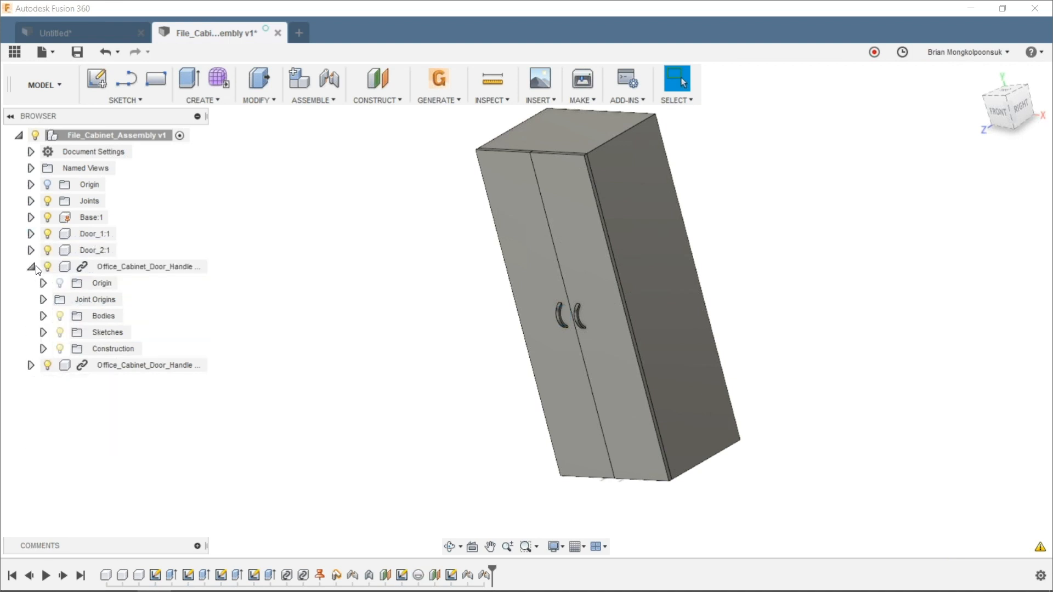
left_click(31, 266)
Test the motion of both cabinet doors by swinging them open and shut with their attached handles
middle_click_drag(764, 344, 804, 341, "shift")
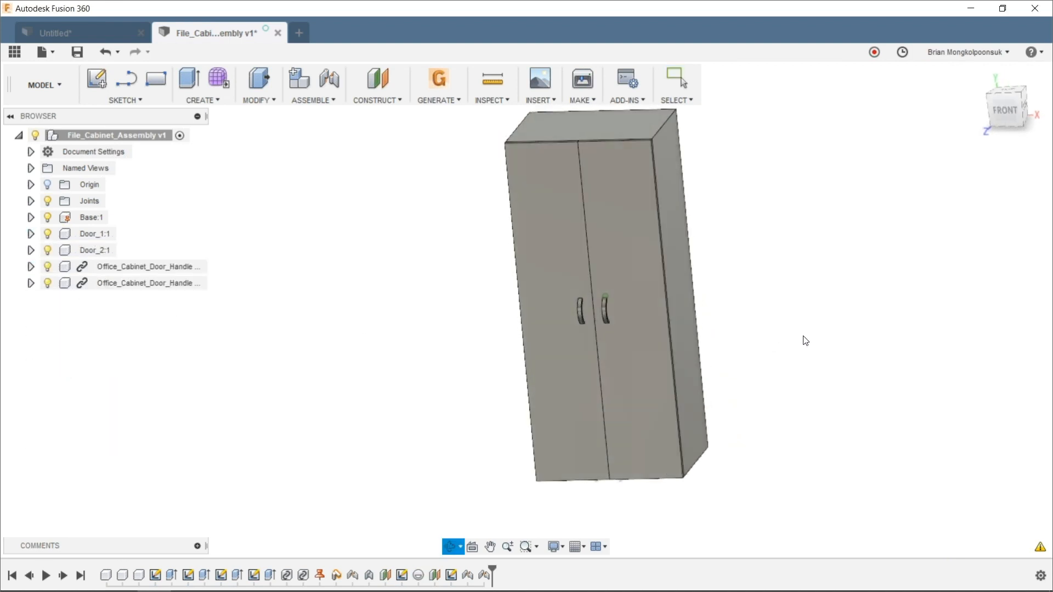
scroll(785, 344, "down", 2)
scroll(619, 298, "up", 1)
left_click_drag(619, 298, 566, 311)
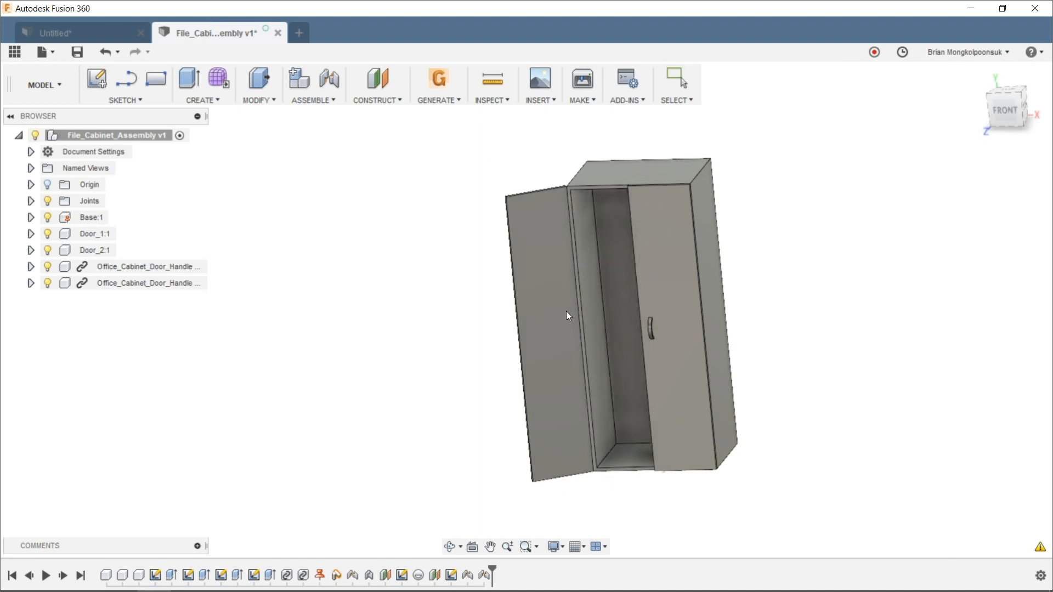
left_click_drag(655, 304, 746, 307)
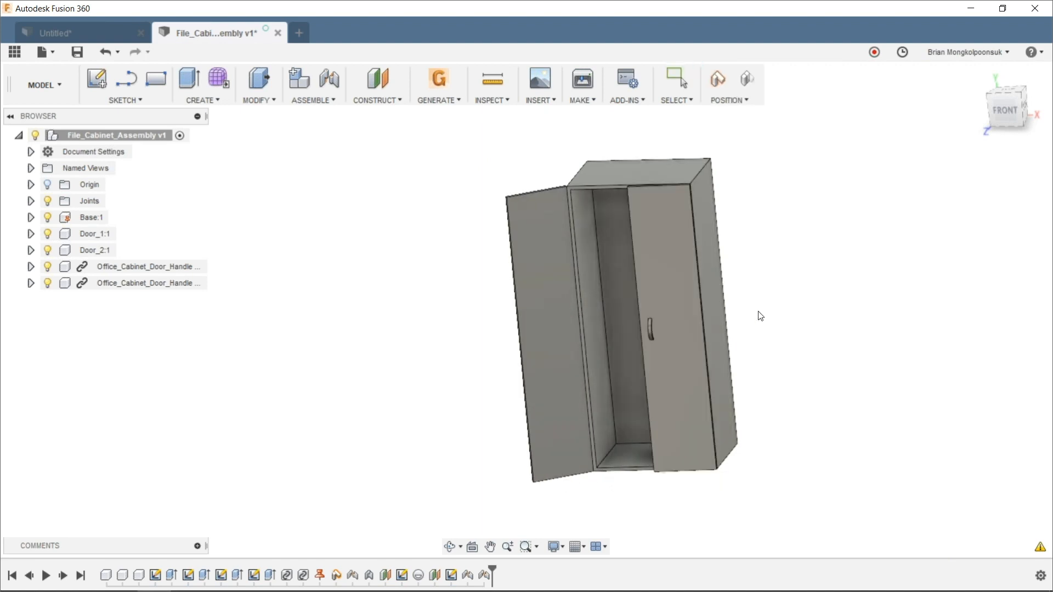
left_click_drag(666, 306, 631, 294)
left_click_drag(531, 301, 696, 284)
middle_click_drag(816, 285, 791, 365, "shift")
scroll(856, 357, "down", 1)
scroll(863, 347, "up", 1)
scroll(832, 382, "up", 1)
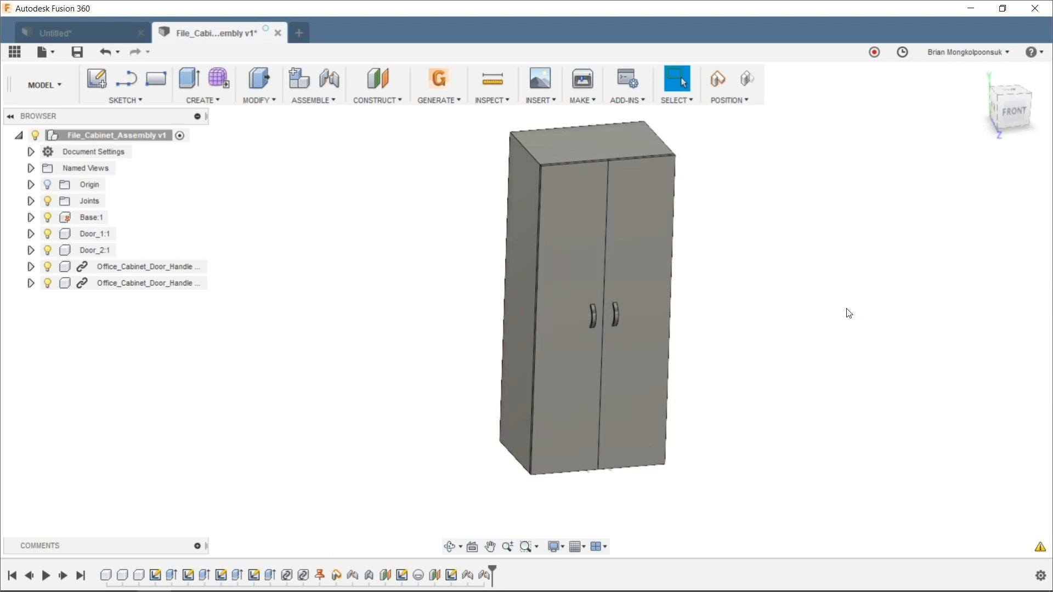
middle_click_drag(781, 269, 759, 276)
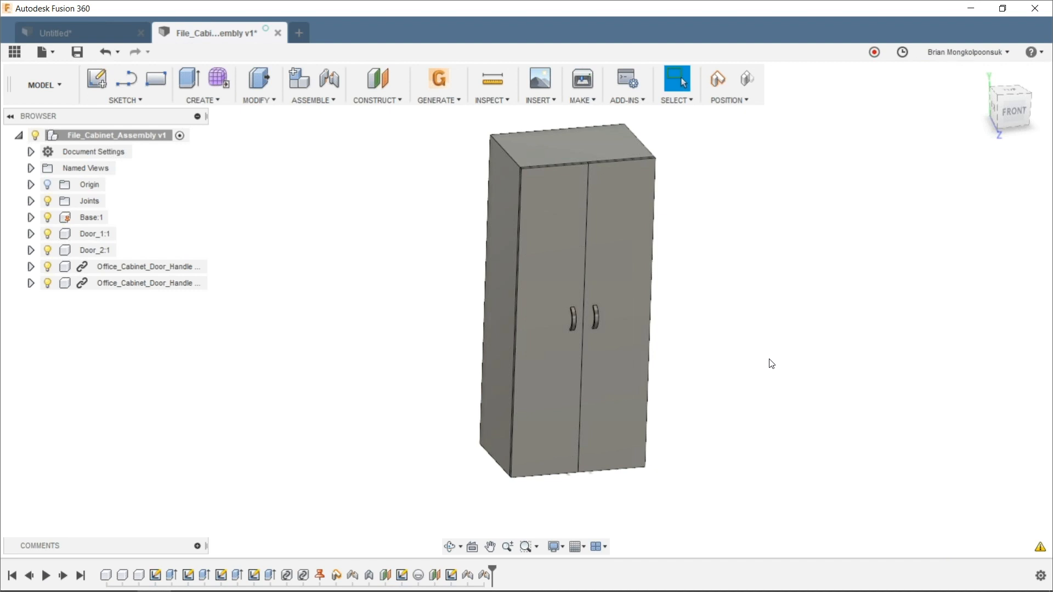
Switch to the Render workspace and apply the Mahogany - Glossy appearance to both doors and the cabinet base
left_click(48, 86)
left_click(51, 188)
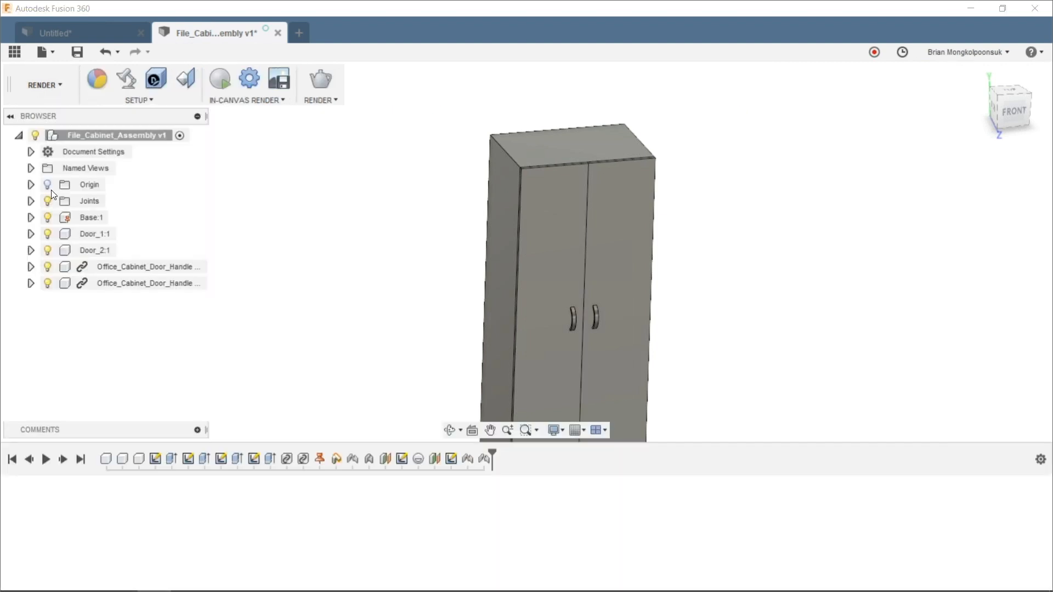
middle_click_drag(343, 252, 392, 239, "shift")
key("a")
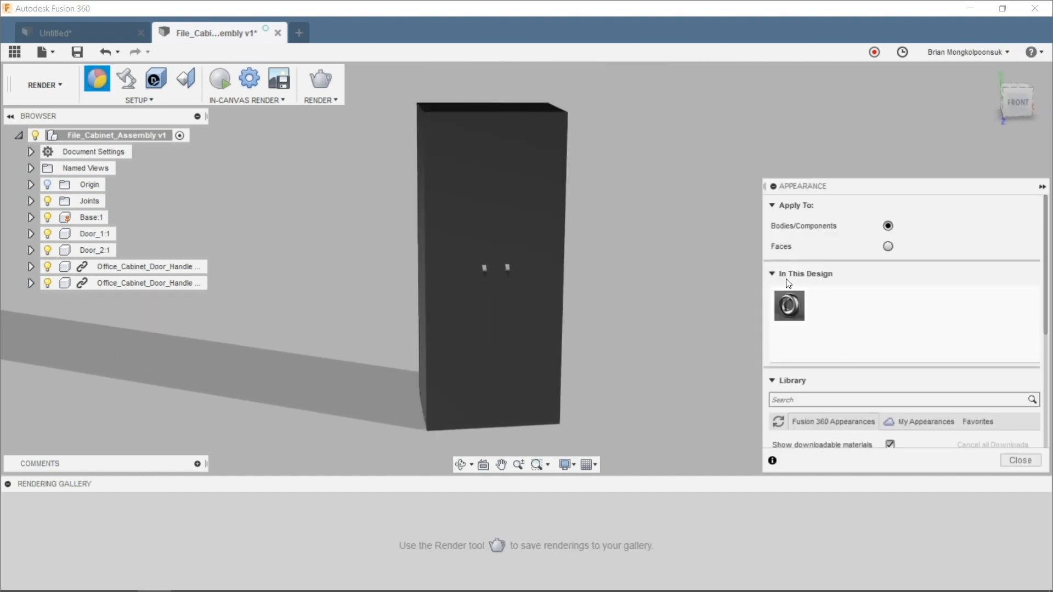
scroll(865, 393, "down", 3)
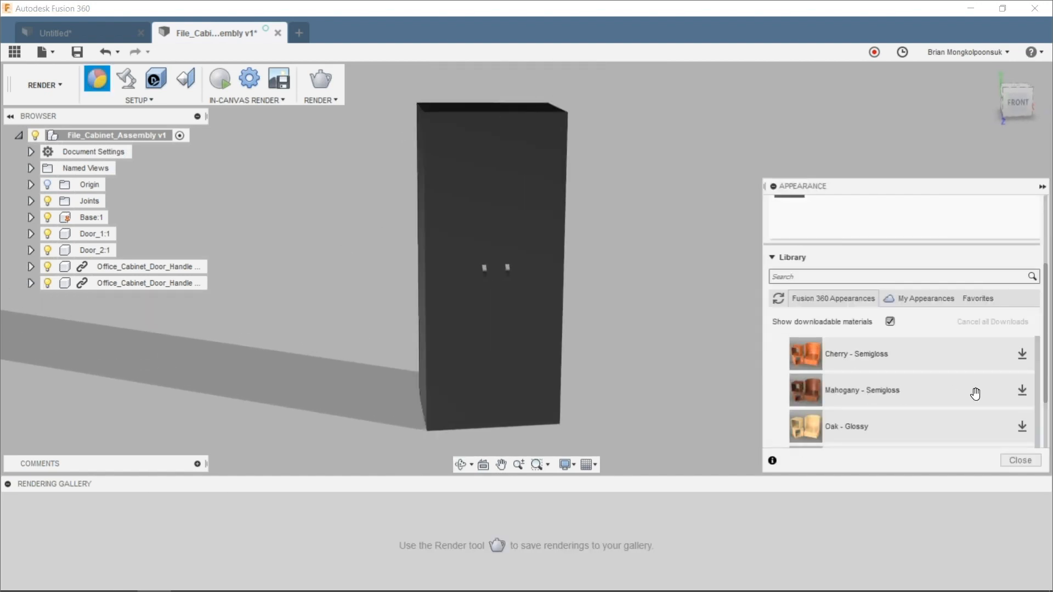
scroll(921, 393, "down", 3)
left_click_drag(933, 362, 526, 196)
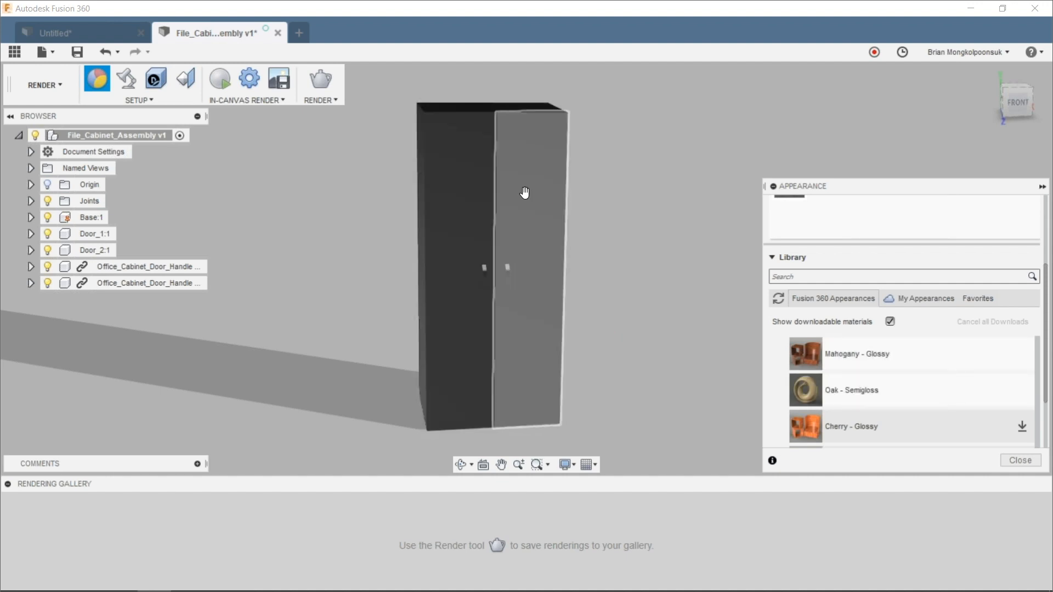
left_click_drag(949, 371, 472, 247)
left_click_drag(805, 354, 499, 105)
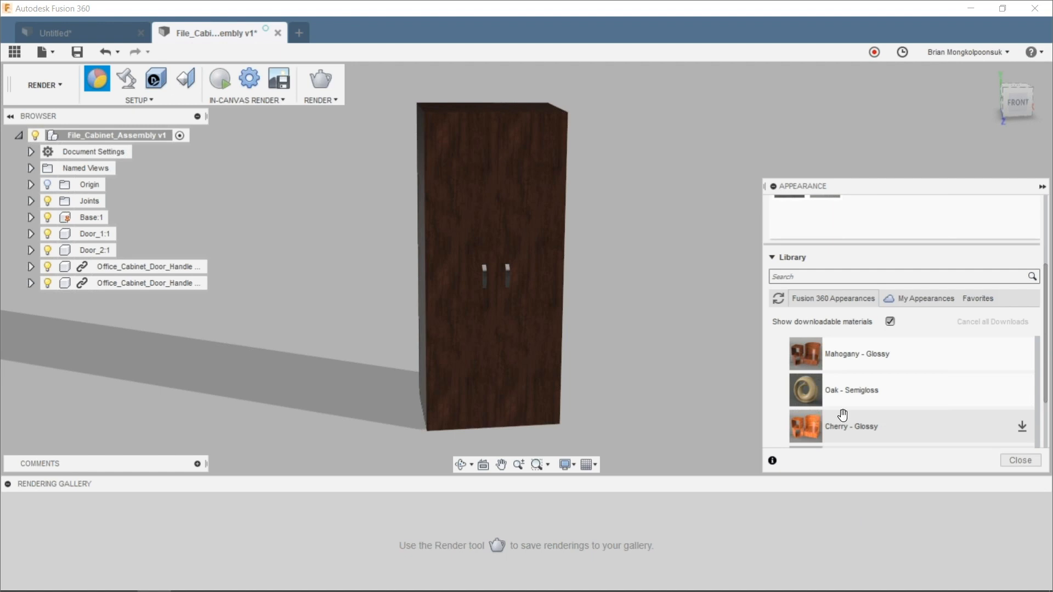
Apply the Gold - Polished appearance to the door handles and finish the appearance assignment
scroll(843, 415, "up", 10)
left_click_drag(847, 417, 513, 281)
middle_click_drag(644, 279, 523, 294, "shift")
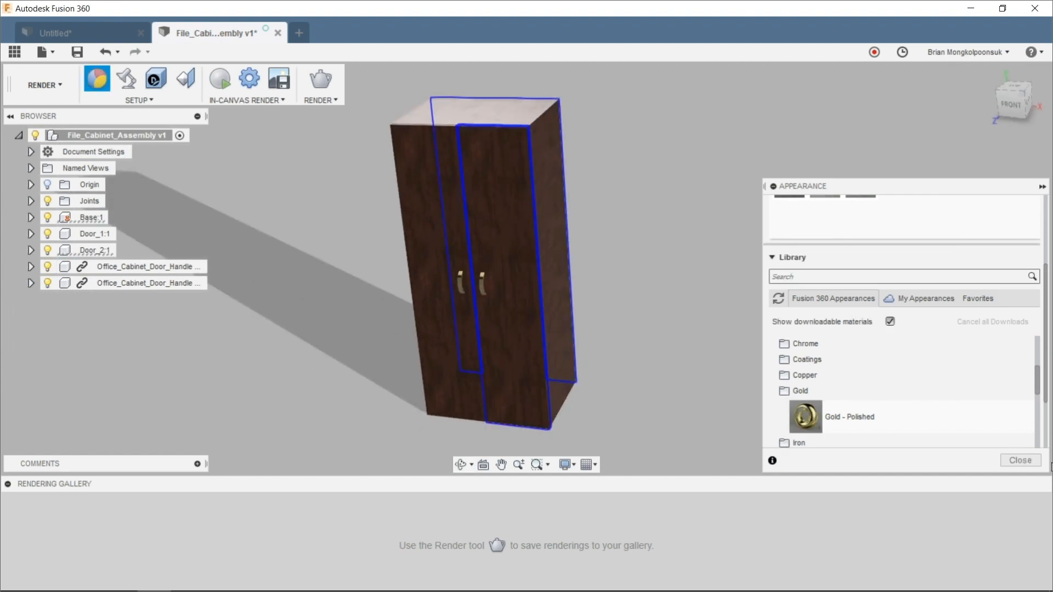
left_click(1022, 461)
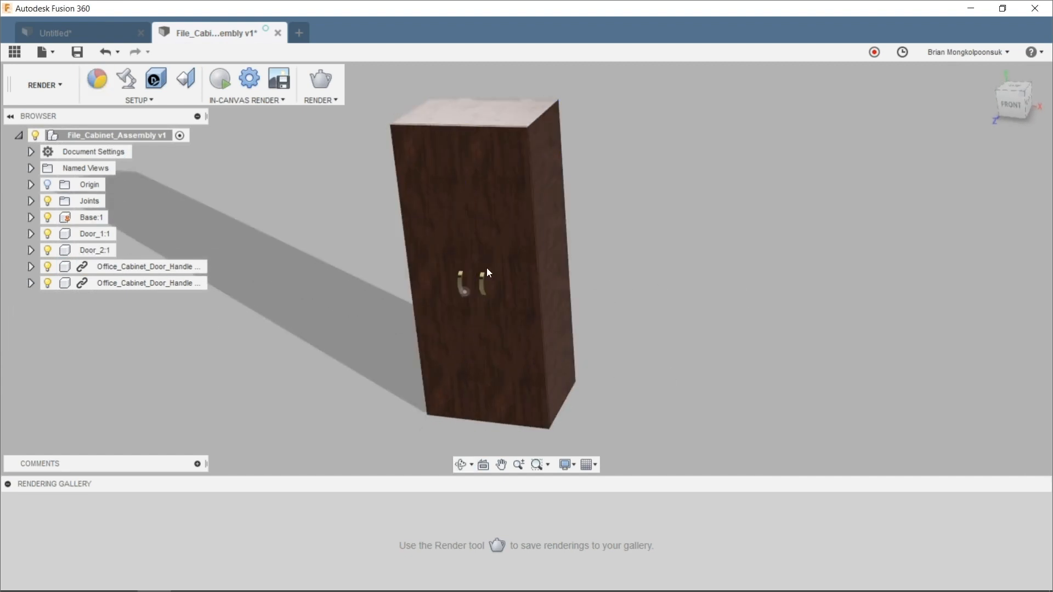
Swing the cabinet's left door partly open and preview the assembly with an in-canvas render, stopping it after several iterations
left_click_drag(449, 274, 433, 280)
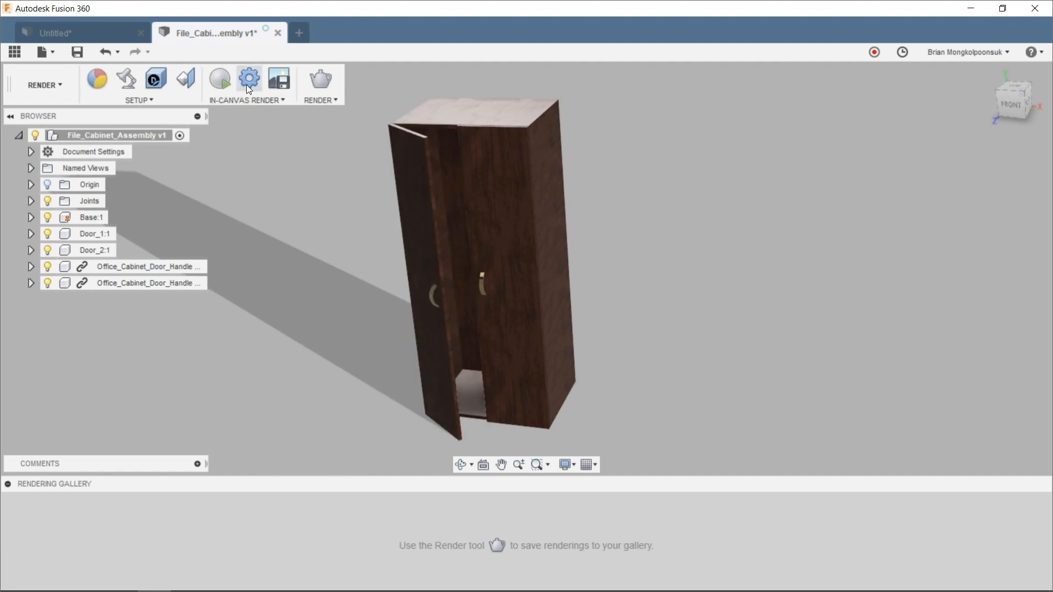
left_click(222, 82)
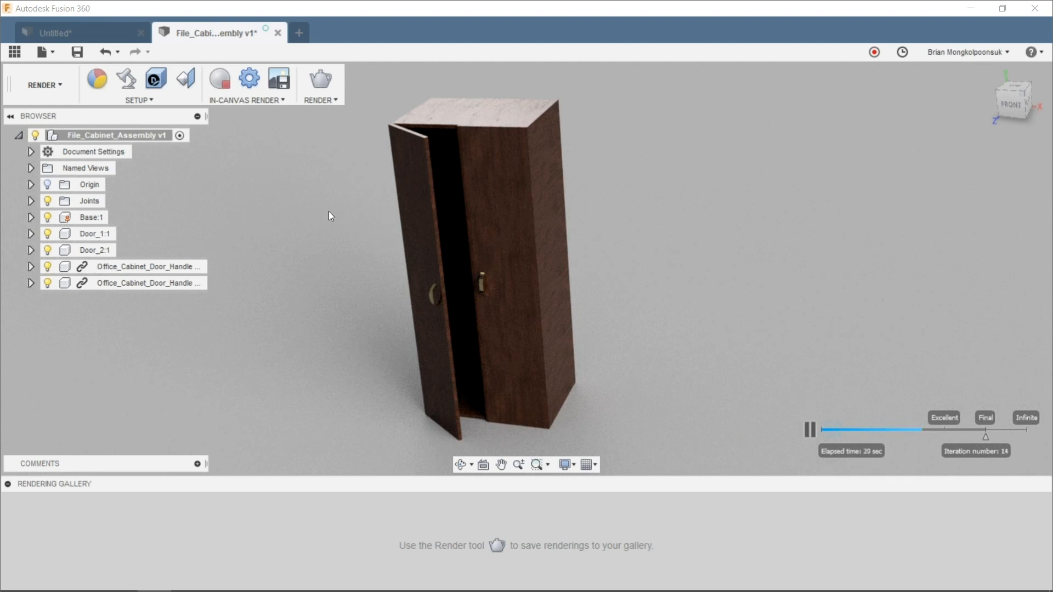
left_click(222, 78)
Return the cabinet assembly to the Model workspace
left_click(52, 98)
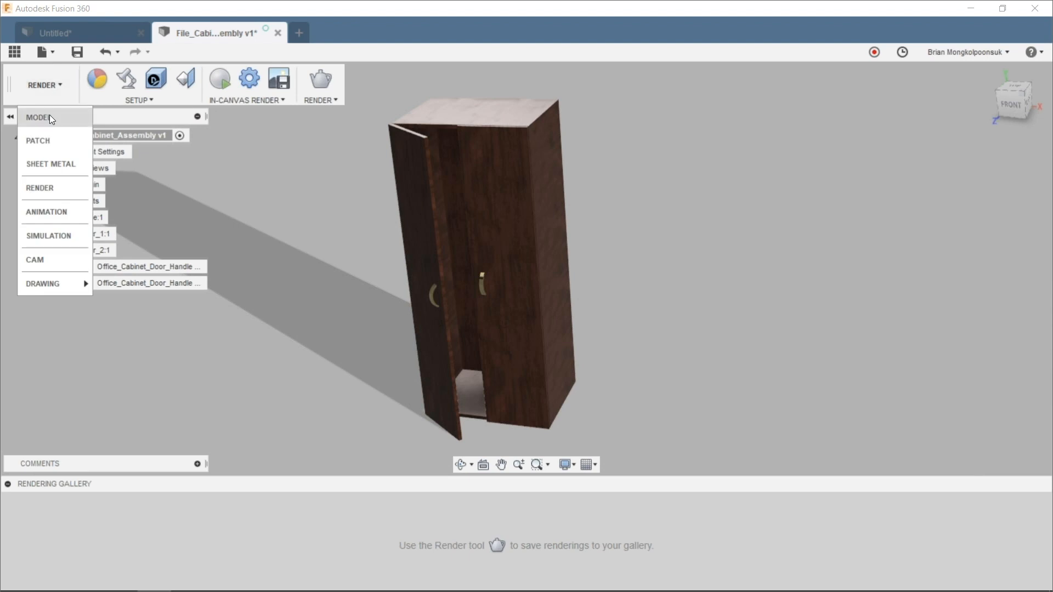
left_click(49, 117)
middle_click_drag(364, 226, 439, 234)
scroll(435, 231, "down", 3)
scroll(431, 228, "up", 3)
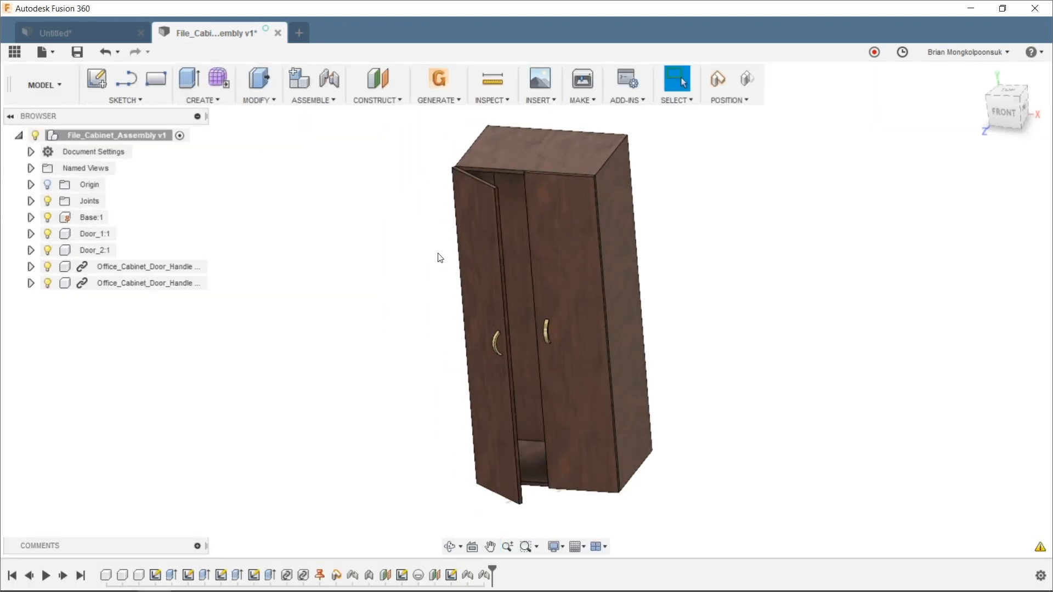
Browse the sample projects to the Chick Workholding folder under Workholding in CAM Samples
left_click(21, 57)
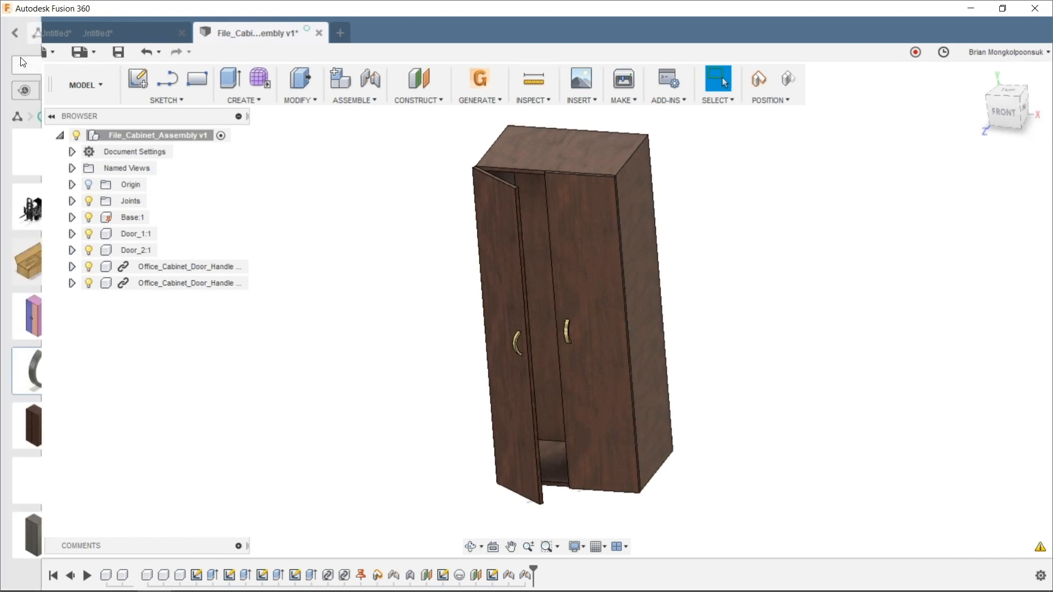
left_click(15, 33)
scroll(129, 277, "down", 10)
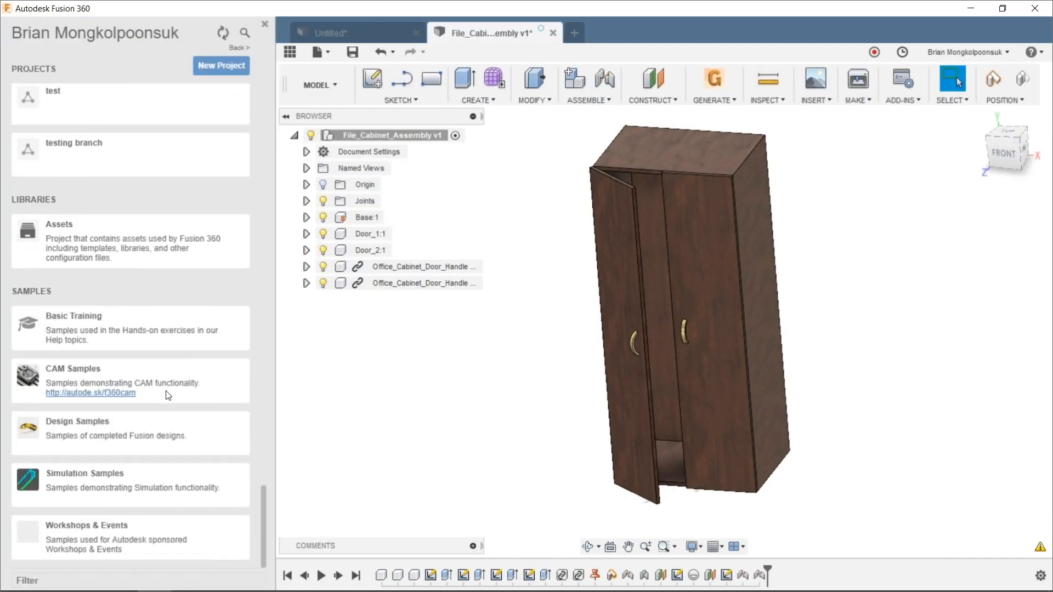
left_click(155, 375)
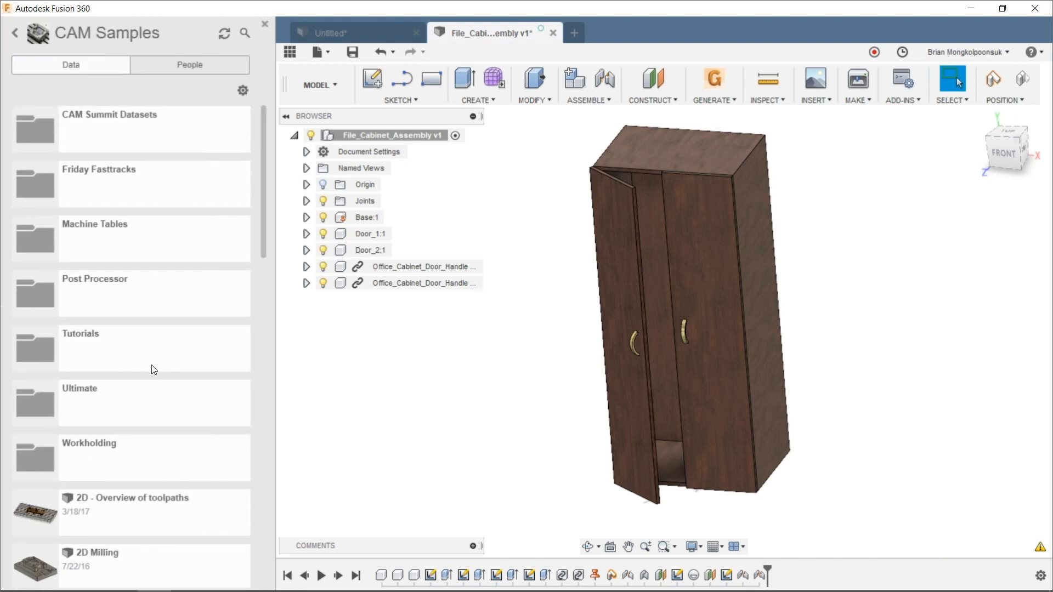
left_click(163, 457)
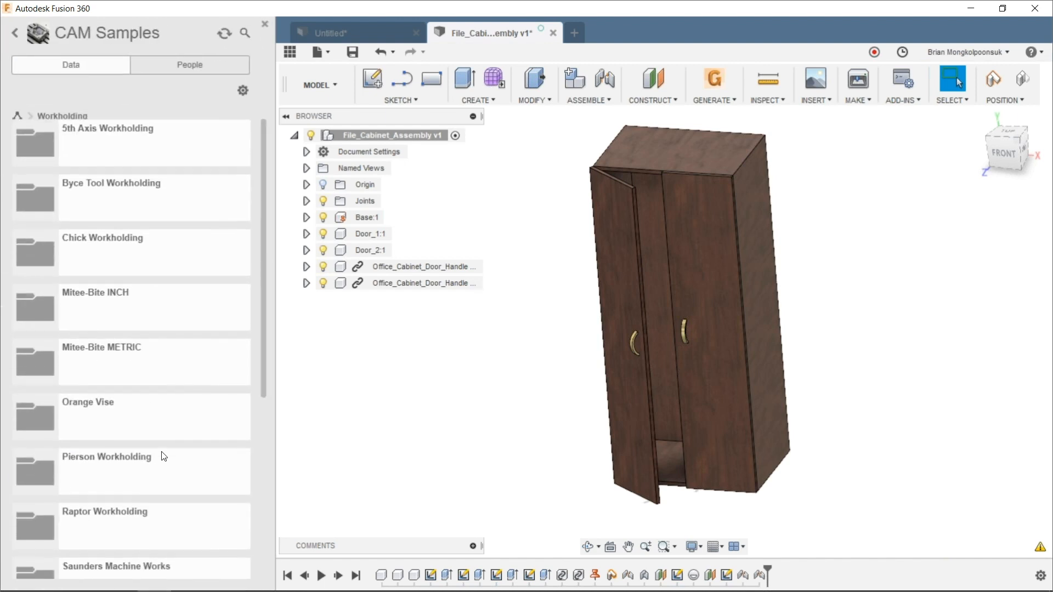
scroll(164, 269, "down", 4)
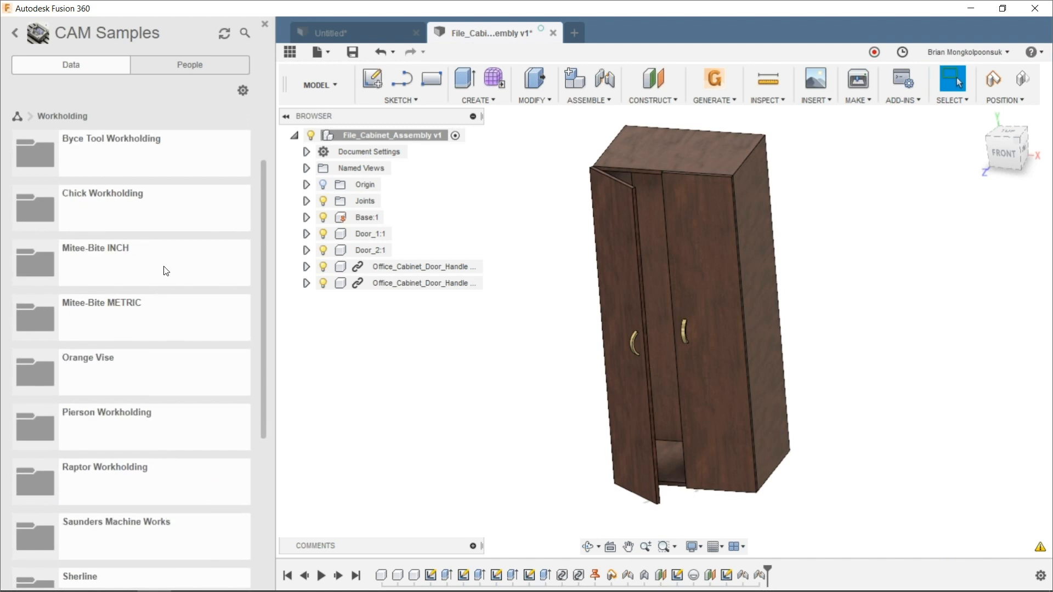
scroll(165, 270, "up", 3)
scroll(166, 271, "up", 1)
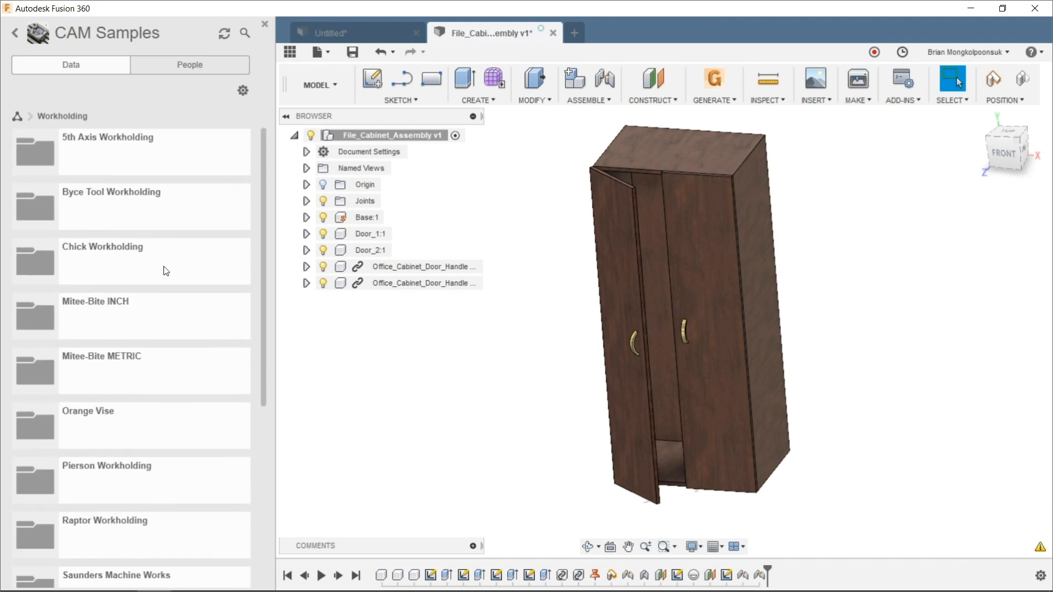
left_click(166, 271)
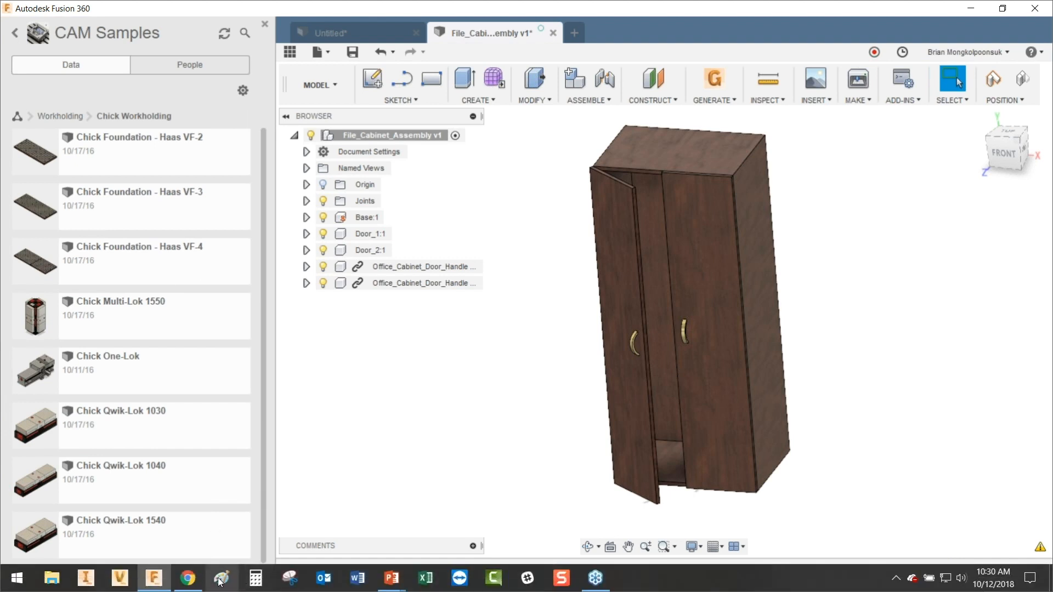
Switch to Chrome to examine the 1540 OneLOK product page and its CAD files on the Chick website, then return to Fusion 360
left_click(188, 579)
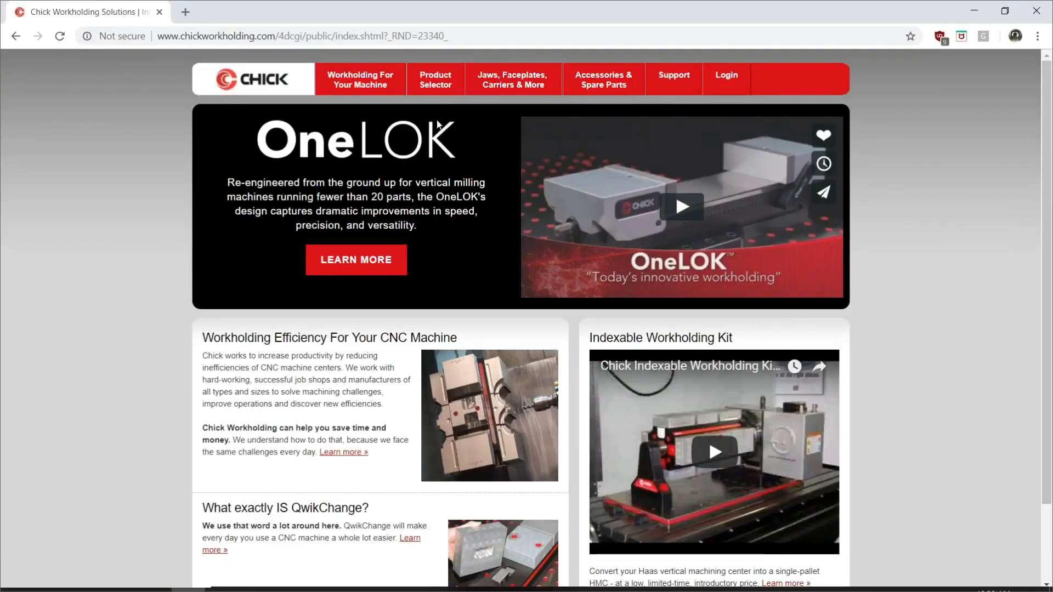
mouse_move(424, 92)
left_click(442, 104)
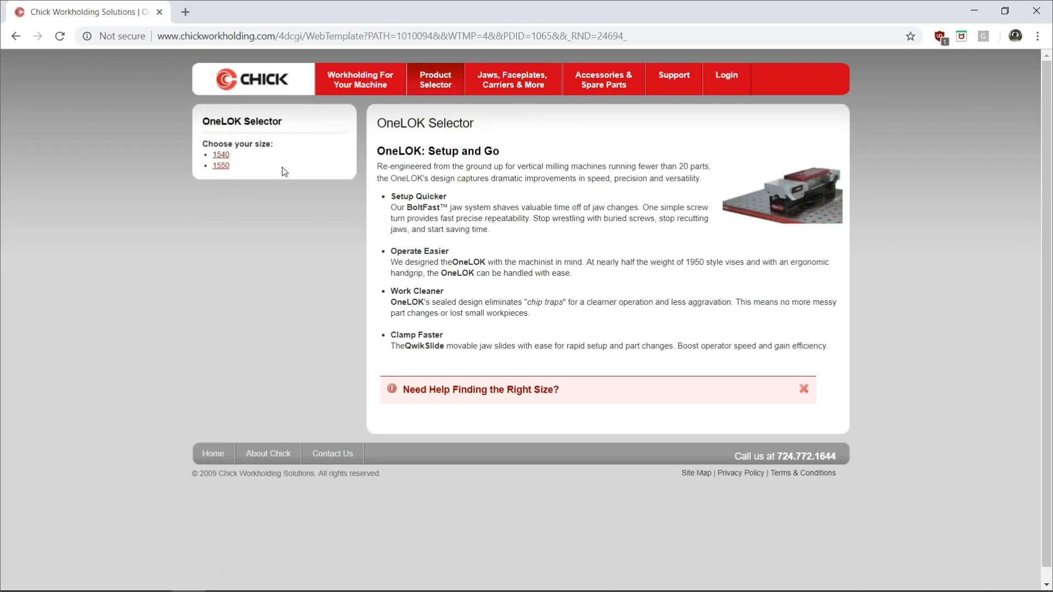
left_click(222, 156)
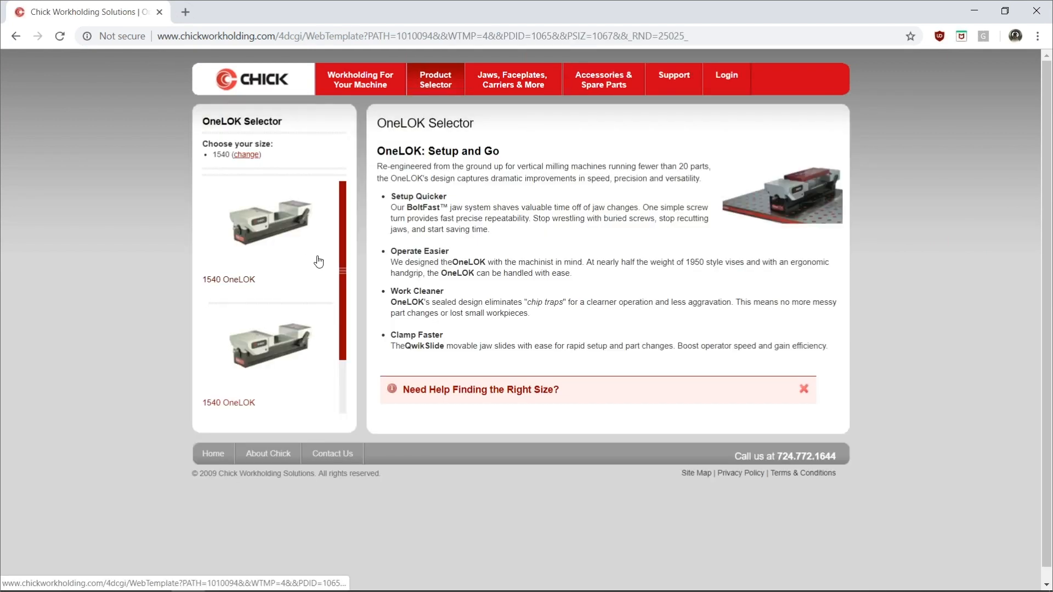
left_click(243, 280)
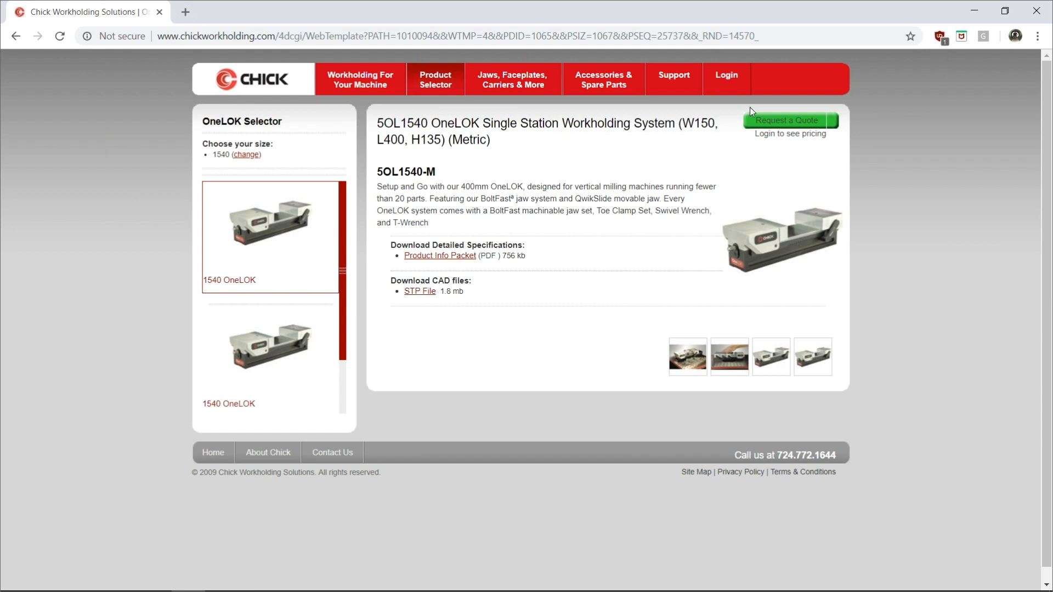
left_click(976, 12)
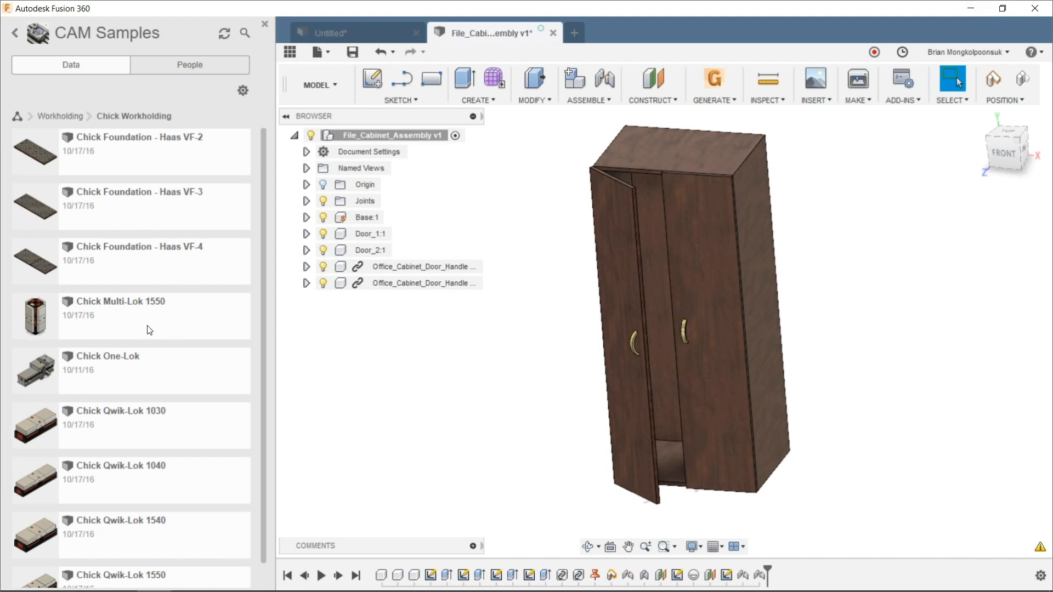
Open the Chick One-Lok sample, test its motion by sliding the front jaw away from the rear jaw, and return to the cabinet assembly
double_click(151, 371)
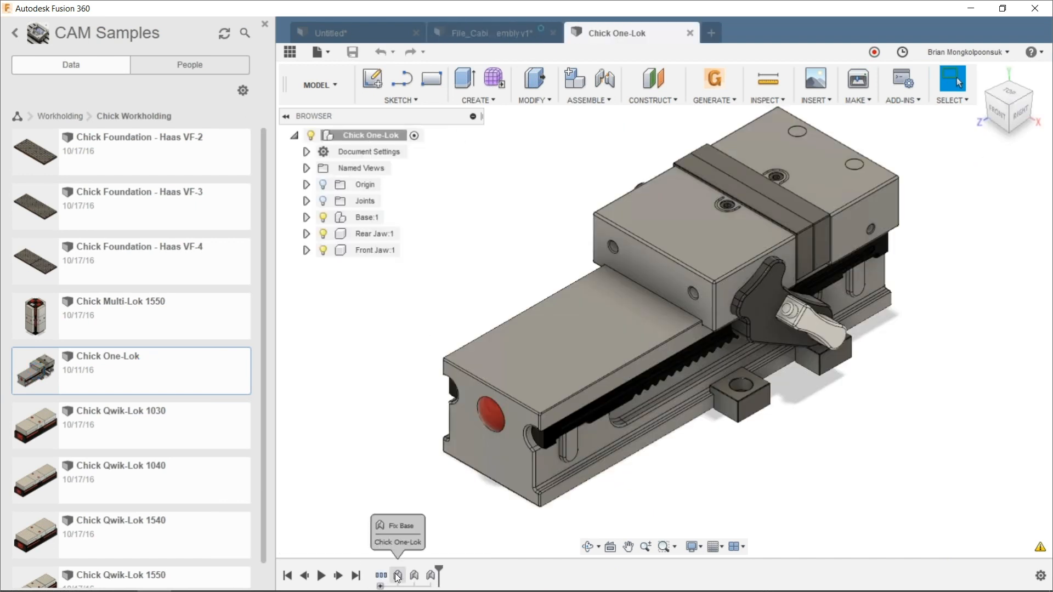
left_click_drag(665, 231, 619, 223)
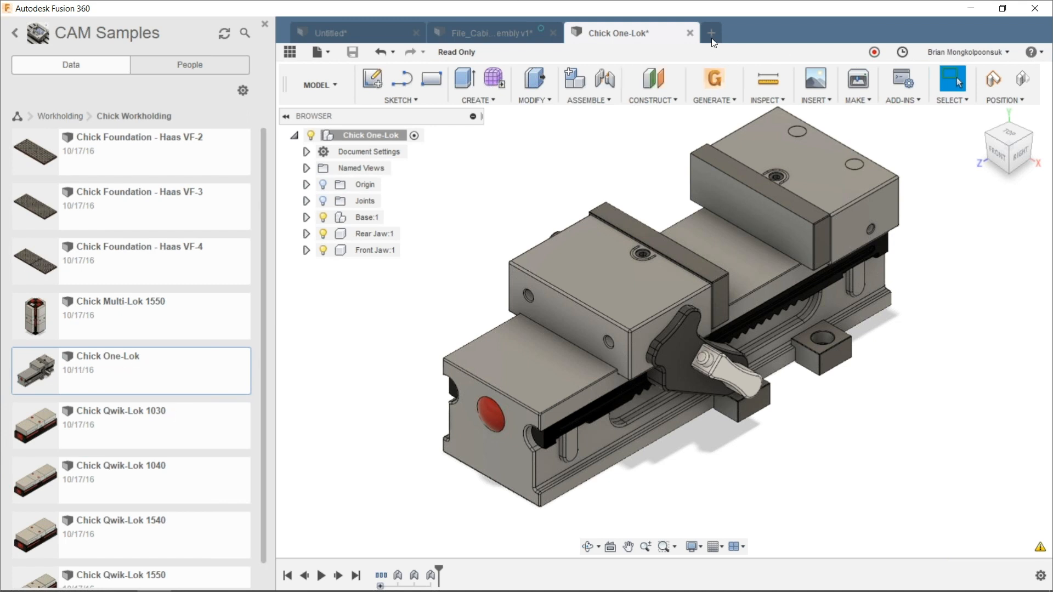
left_click(543, 33)
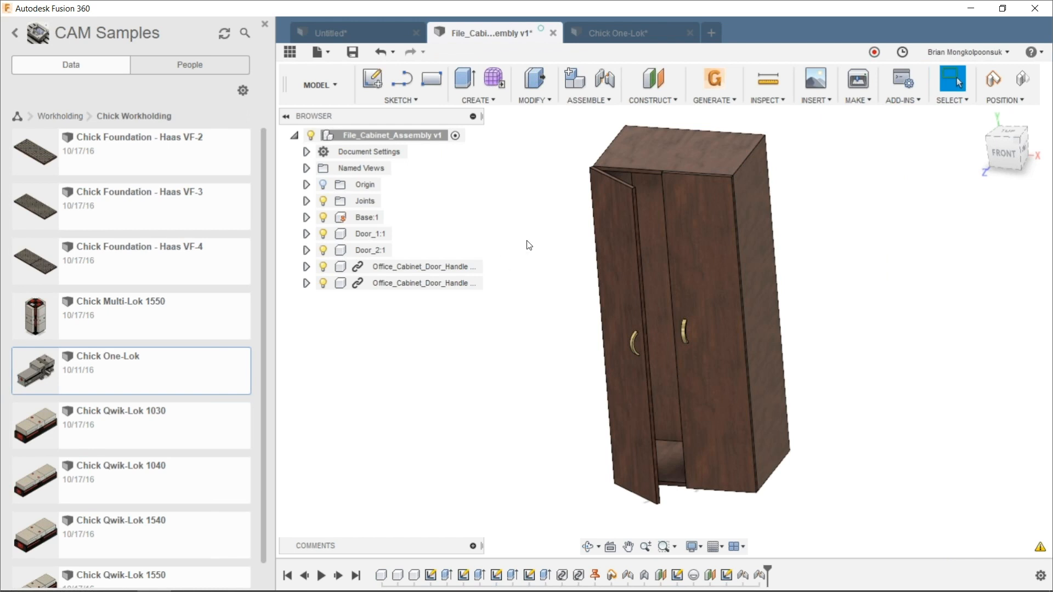